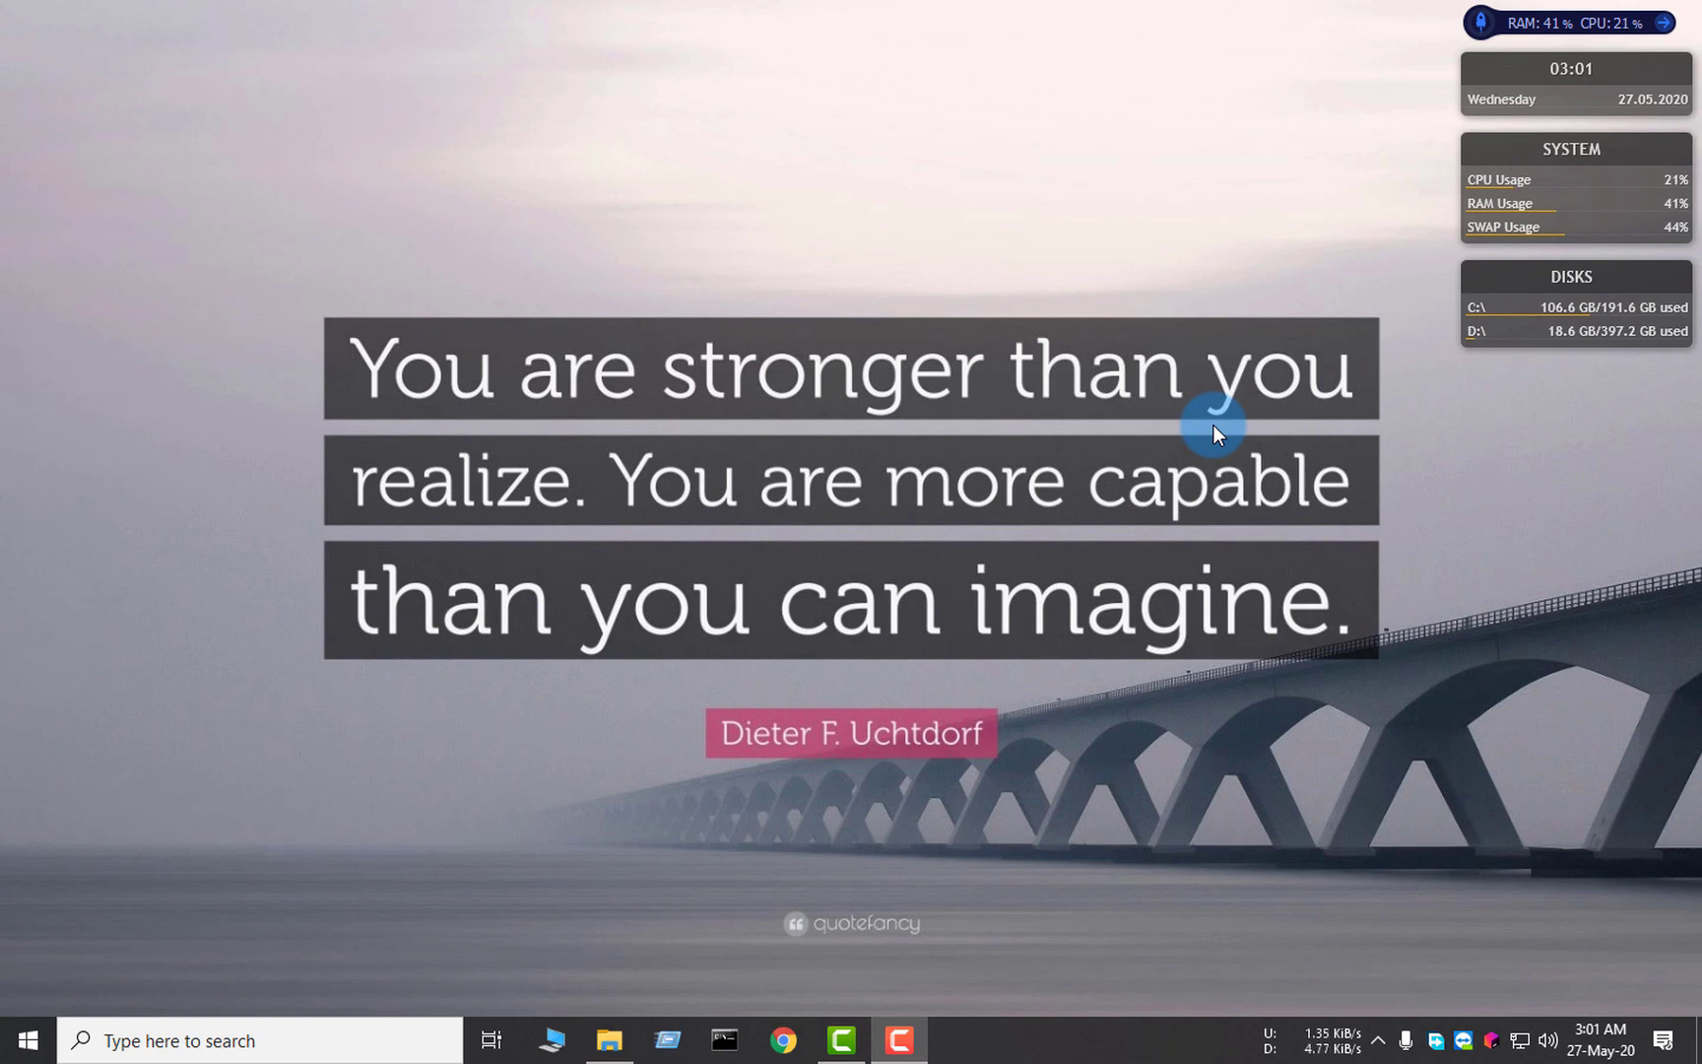
Search Google for codeblocks in Chrome and open the official Code::Blocks website from the results
left_click(783, 1040)
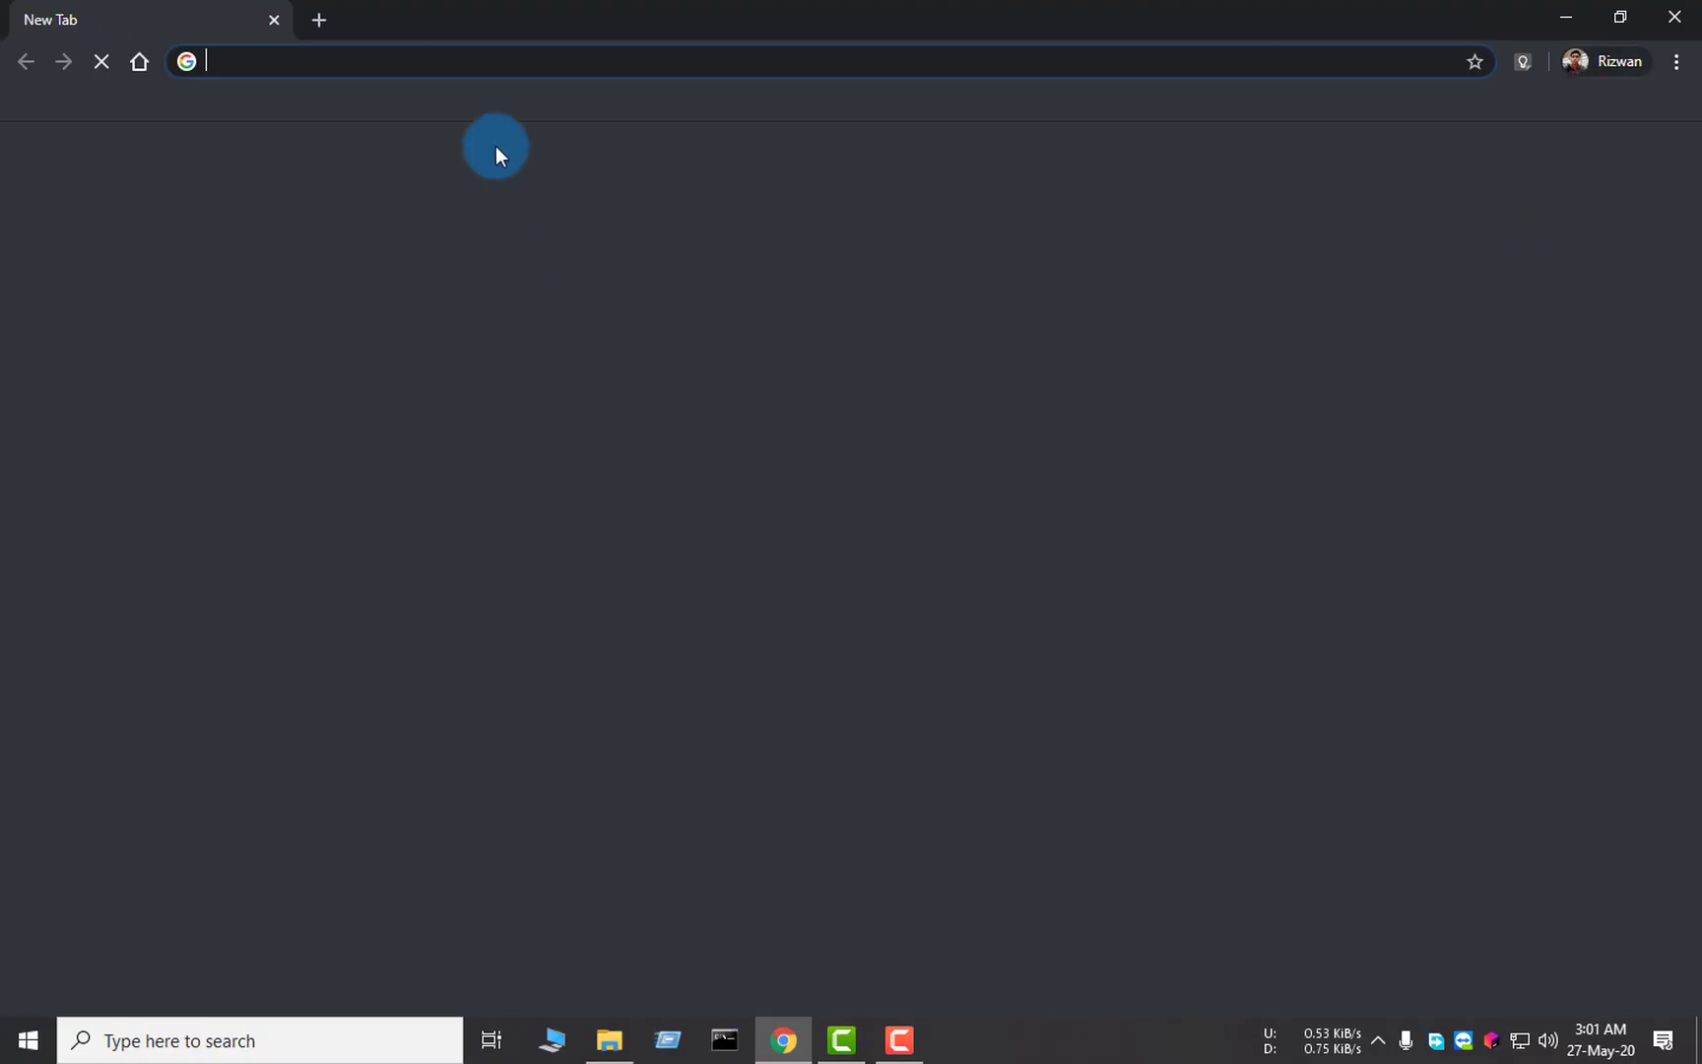
left_click(471, 69)
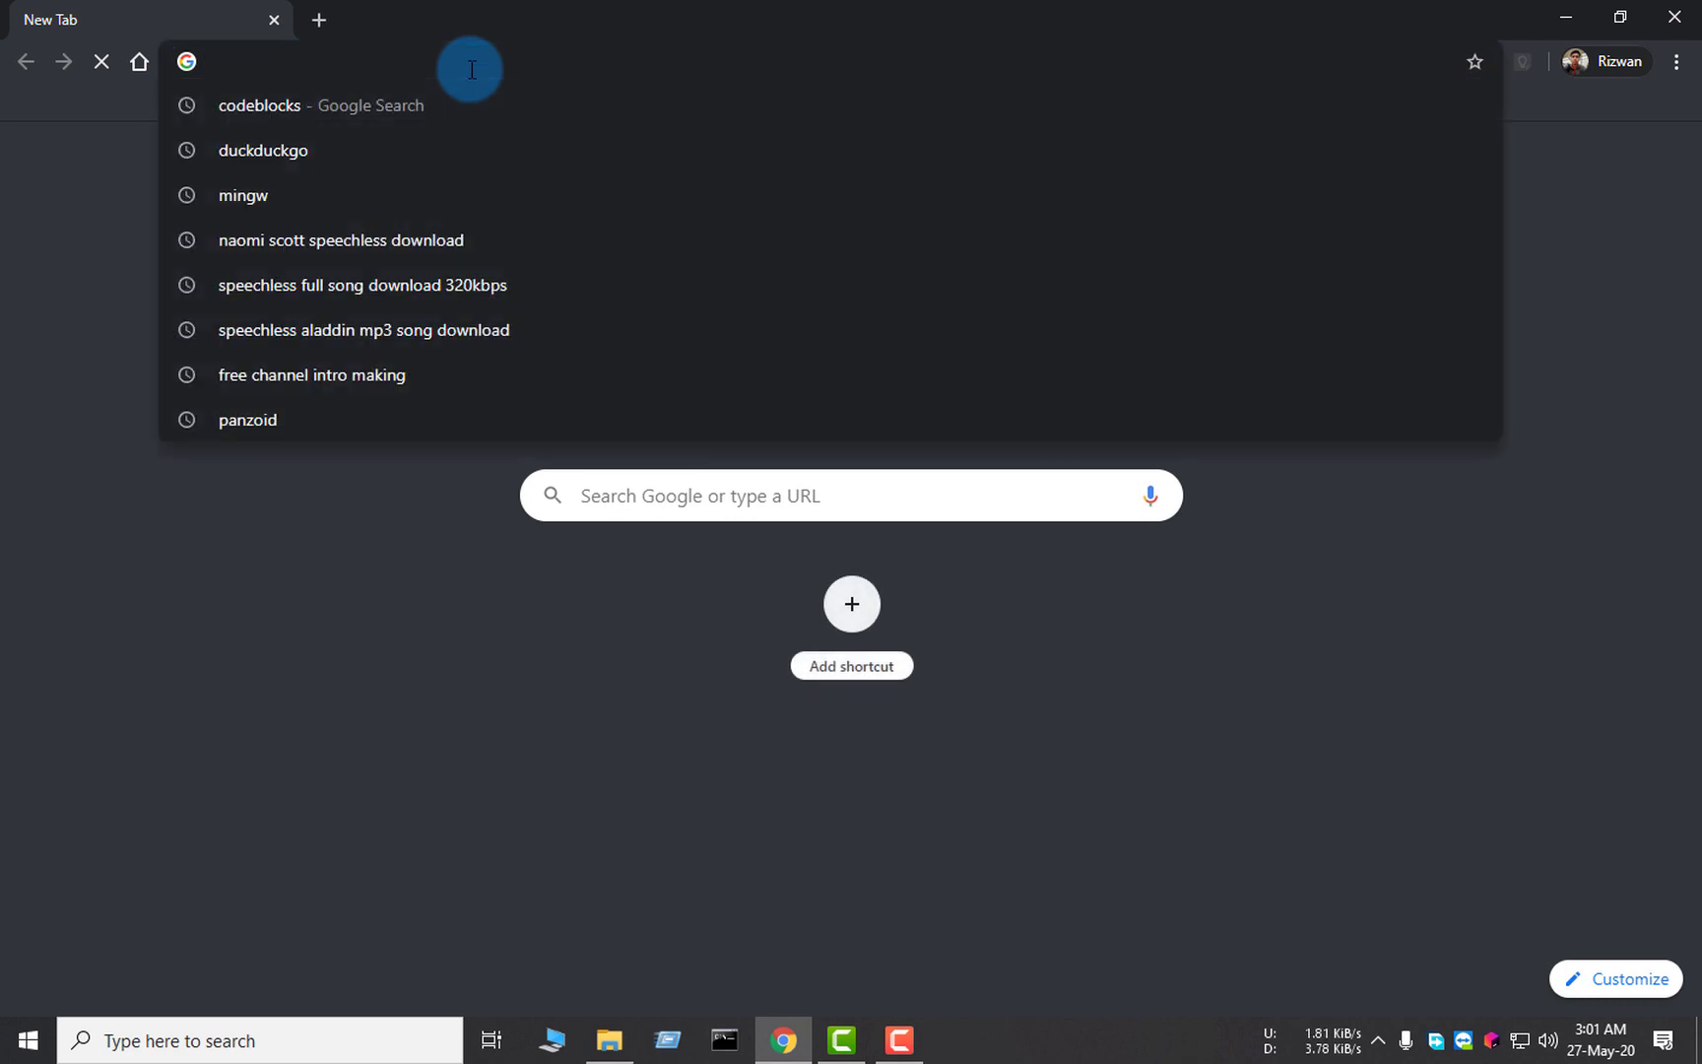
type("code")
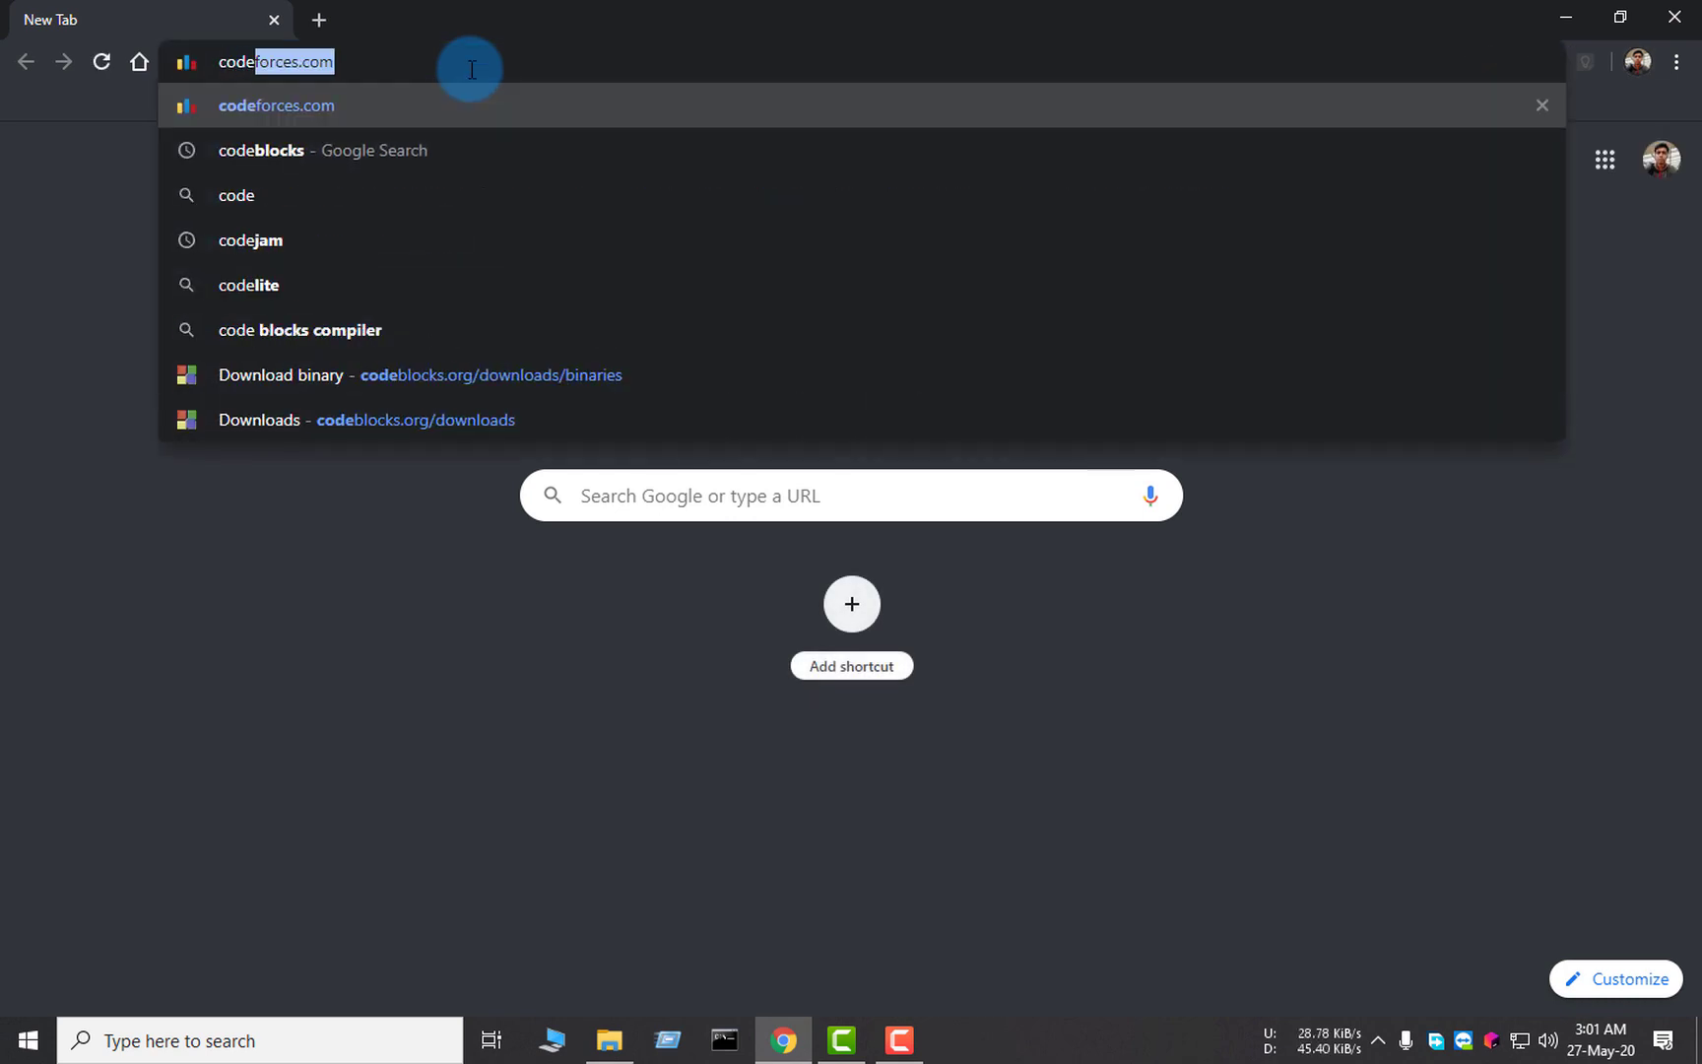
type("blo")
key("Return")
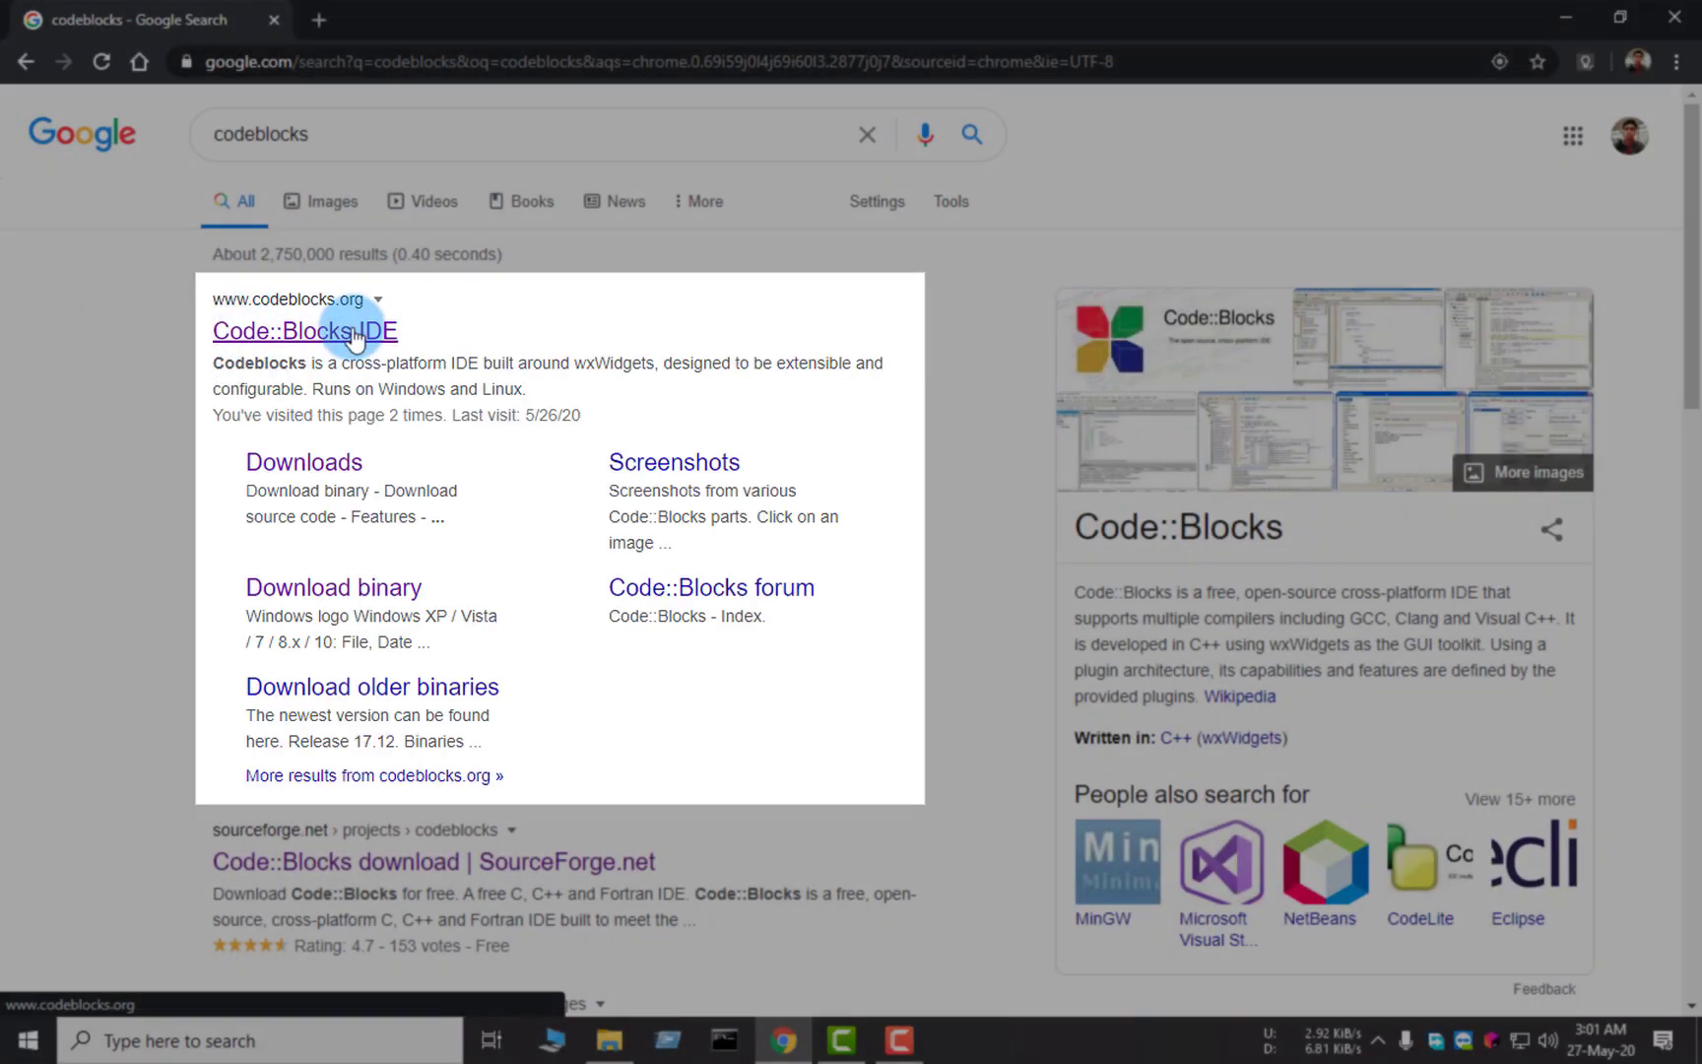
left_click(357, 333)
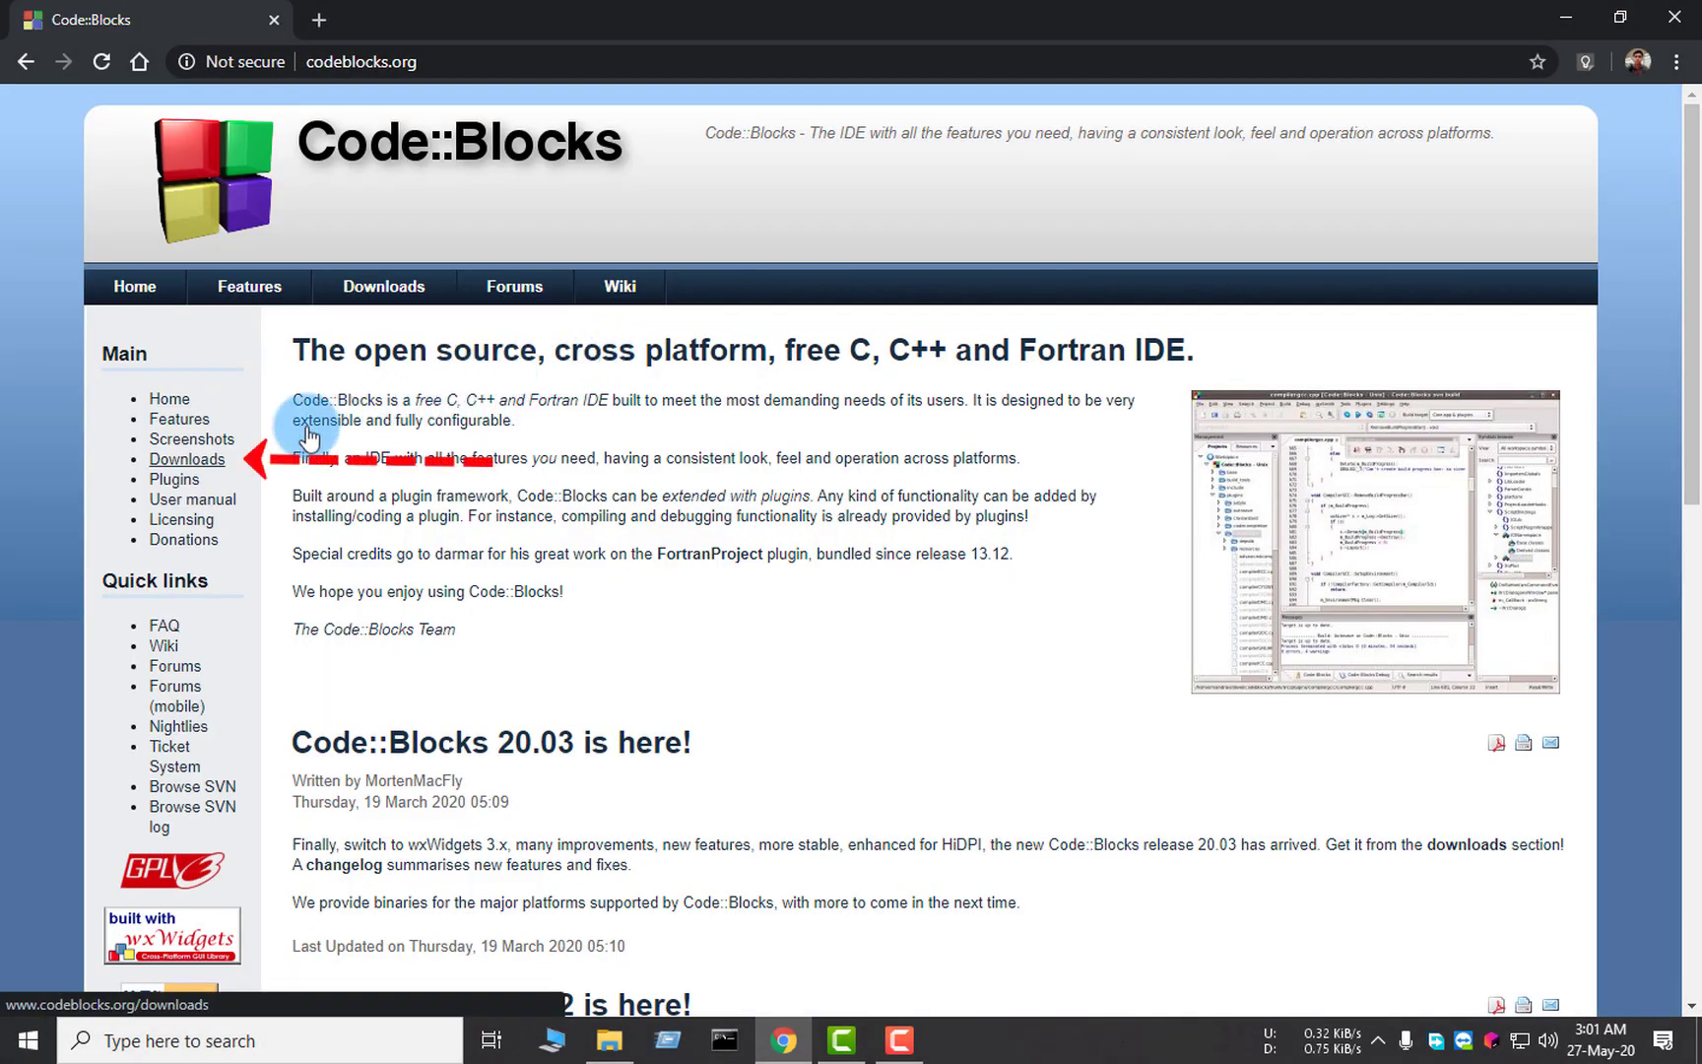
Open the Binaries download page in the Downloads section of the Code::Blocks site
left_click(169, 462)
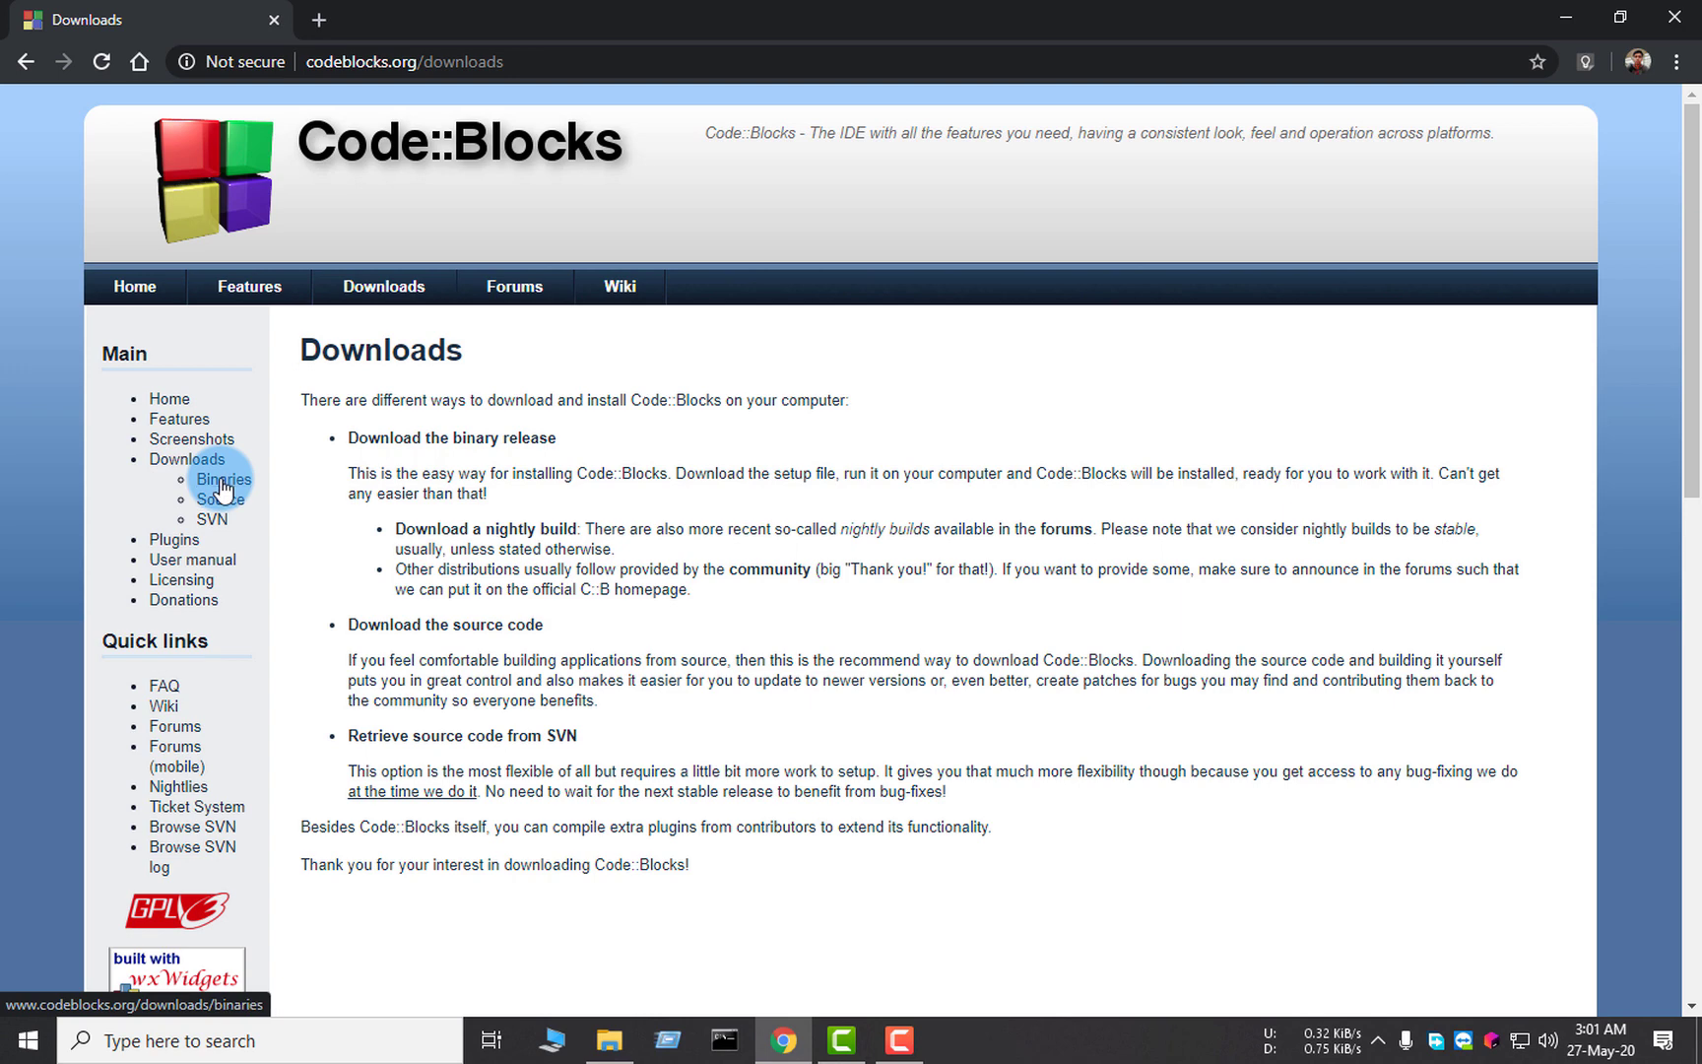
left_click(218, 480)
left_click(185, 461)
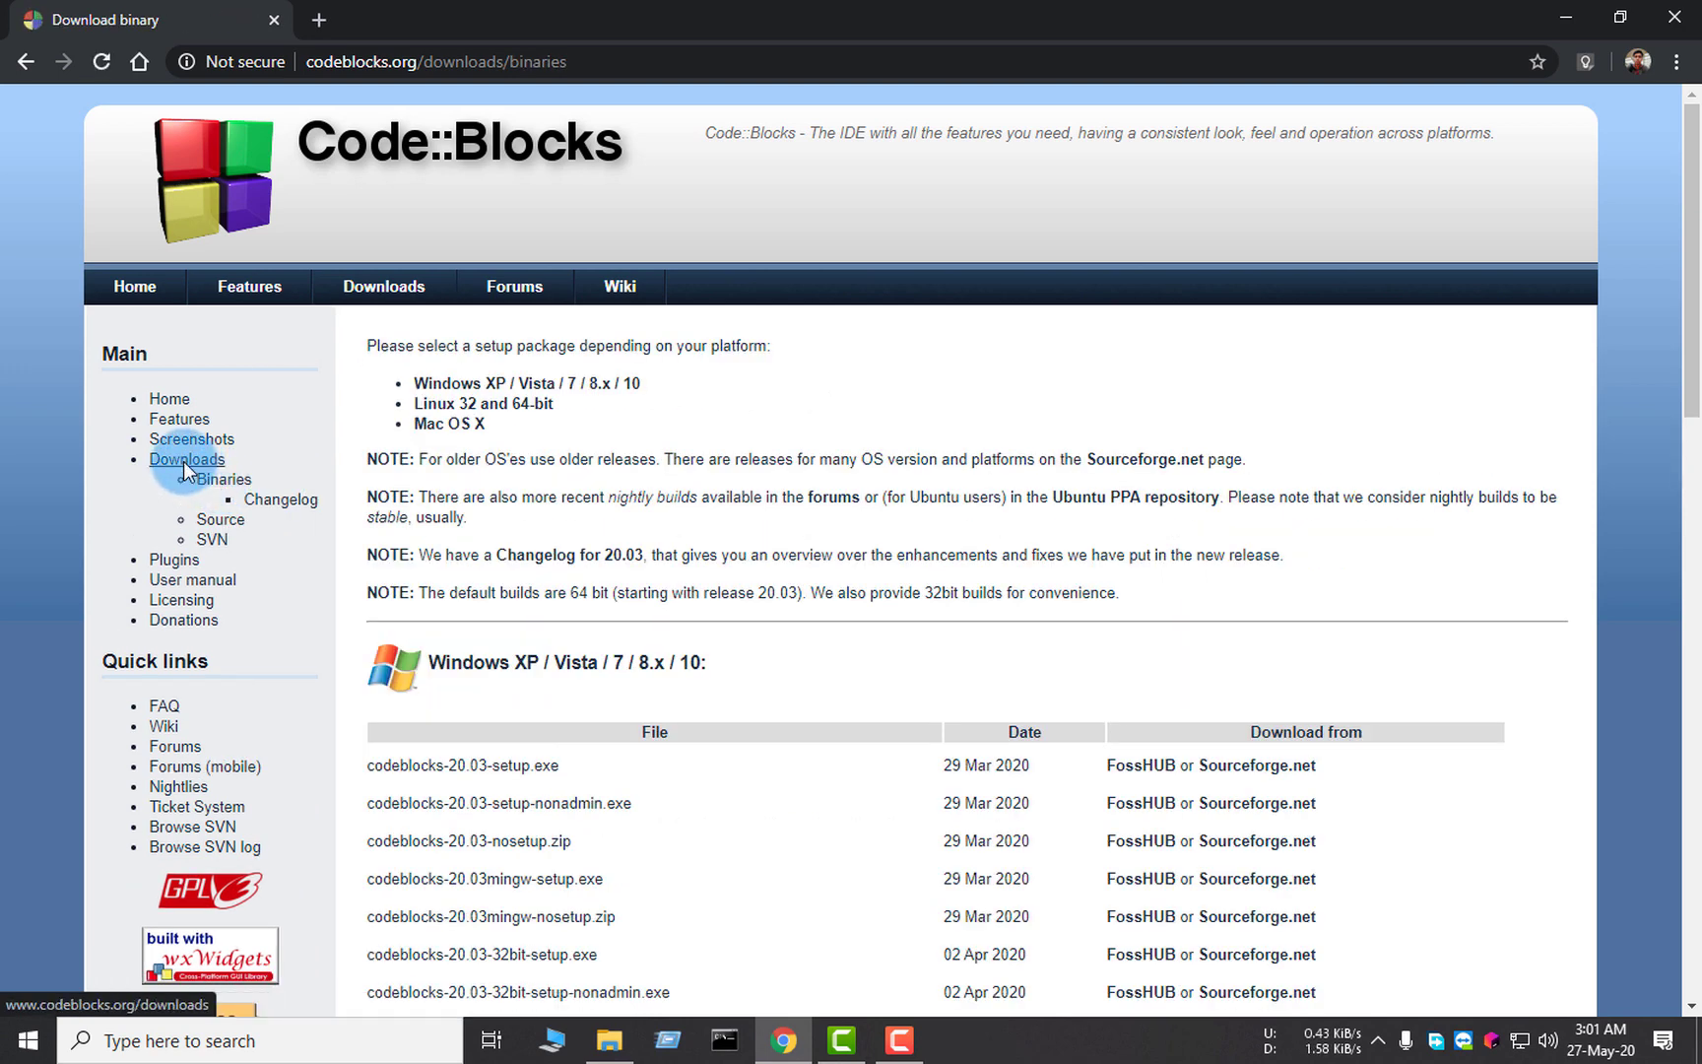
left_click_drag(346, 471, 497, 503)
left_click(502, 502)
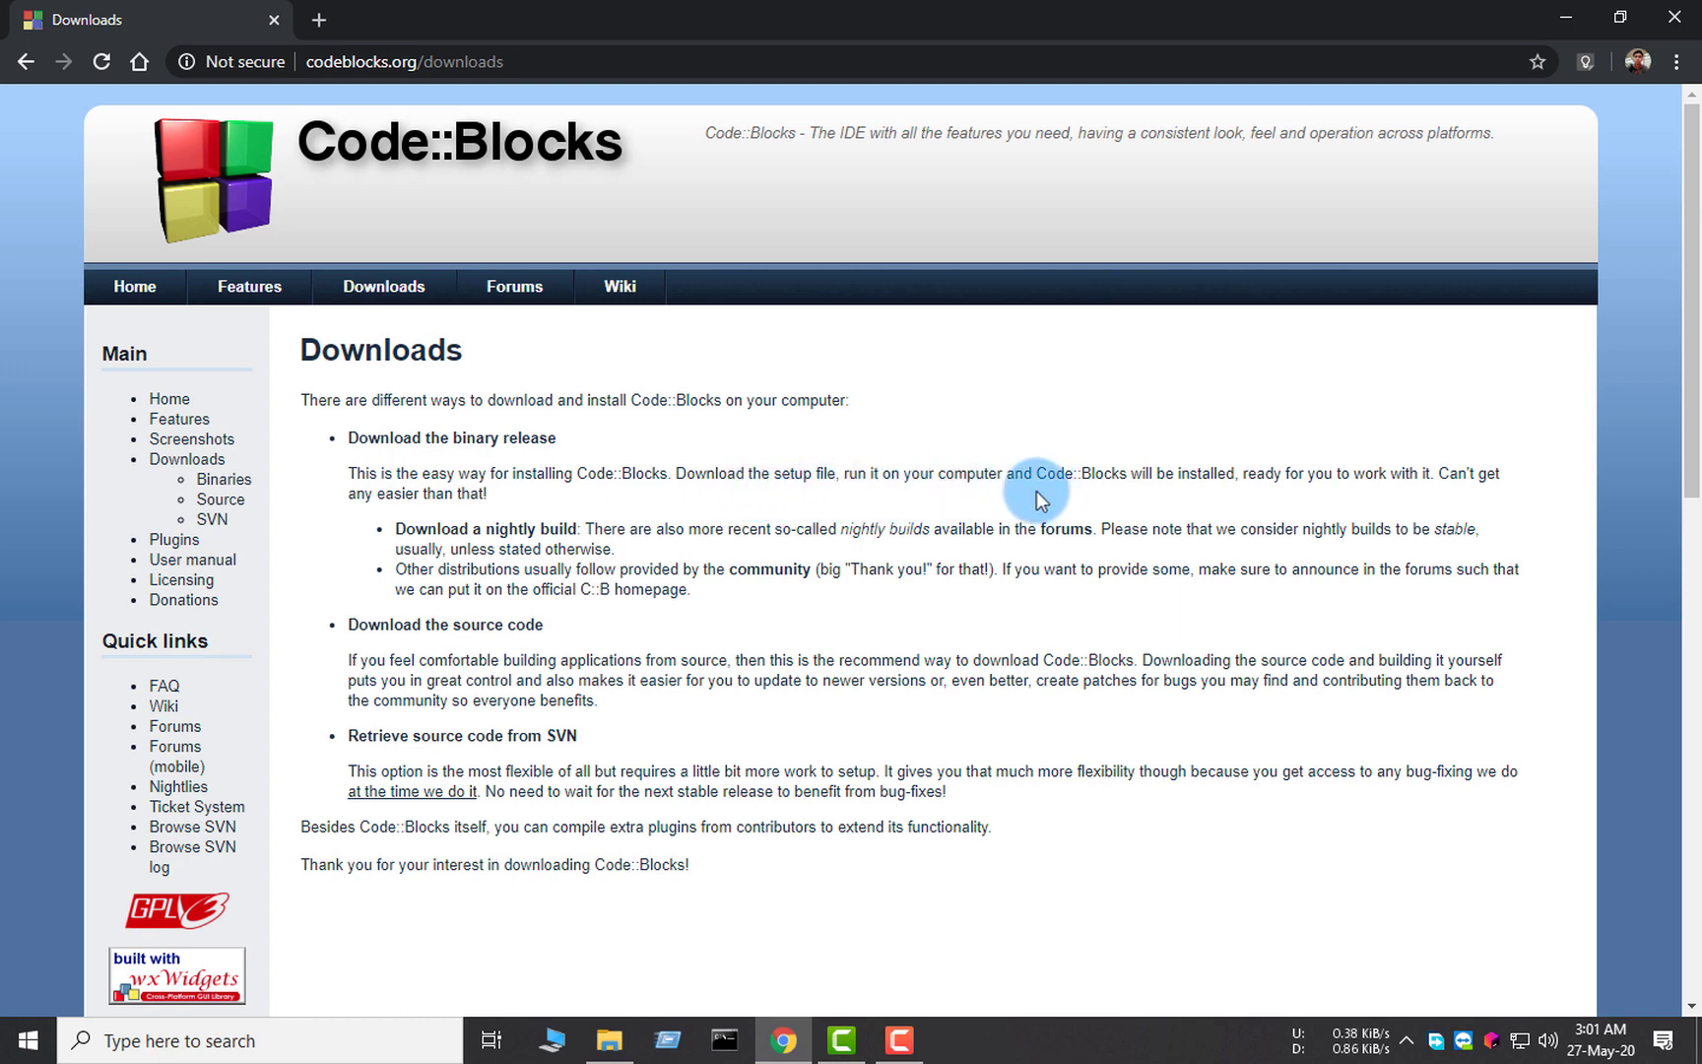
left_click(227, 480)
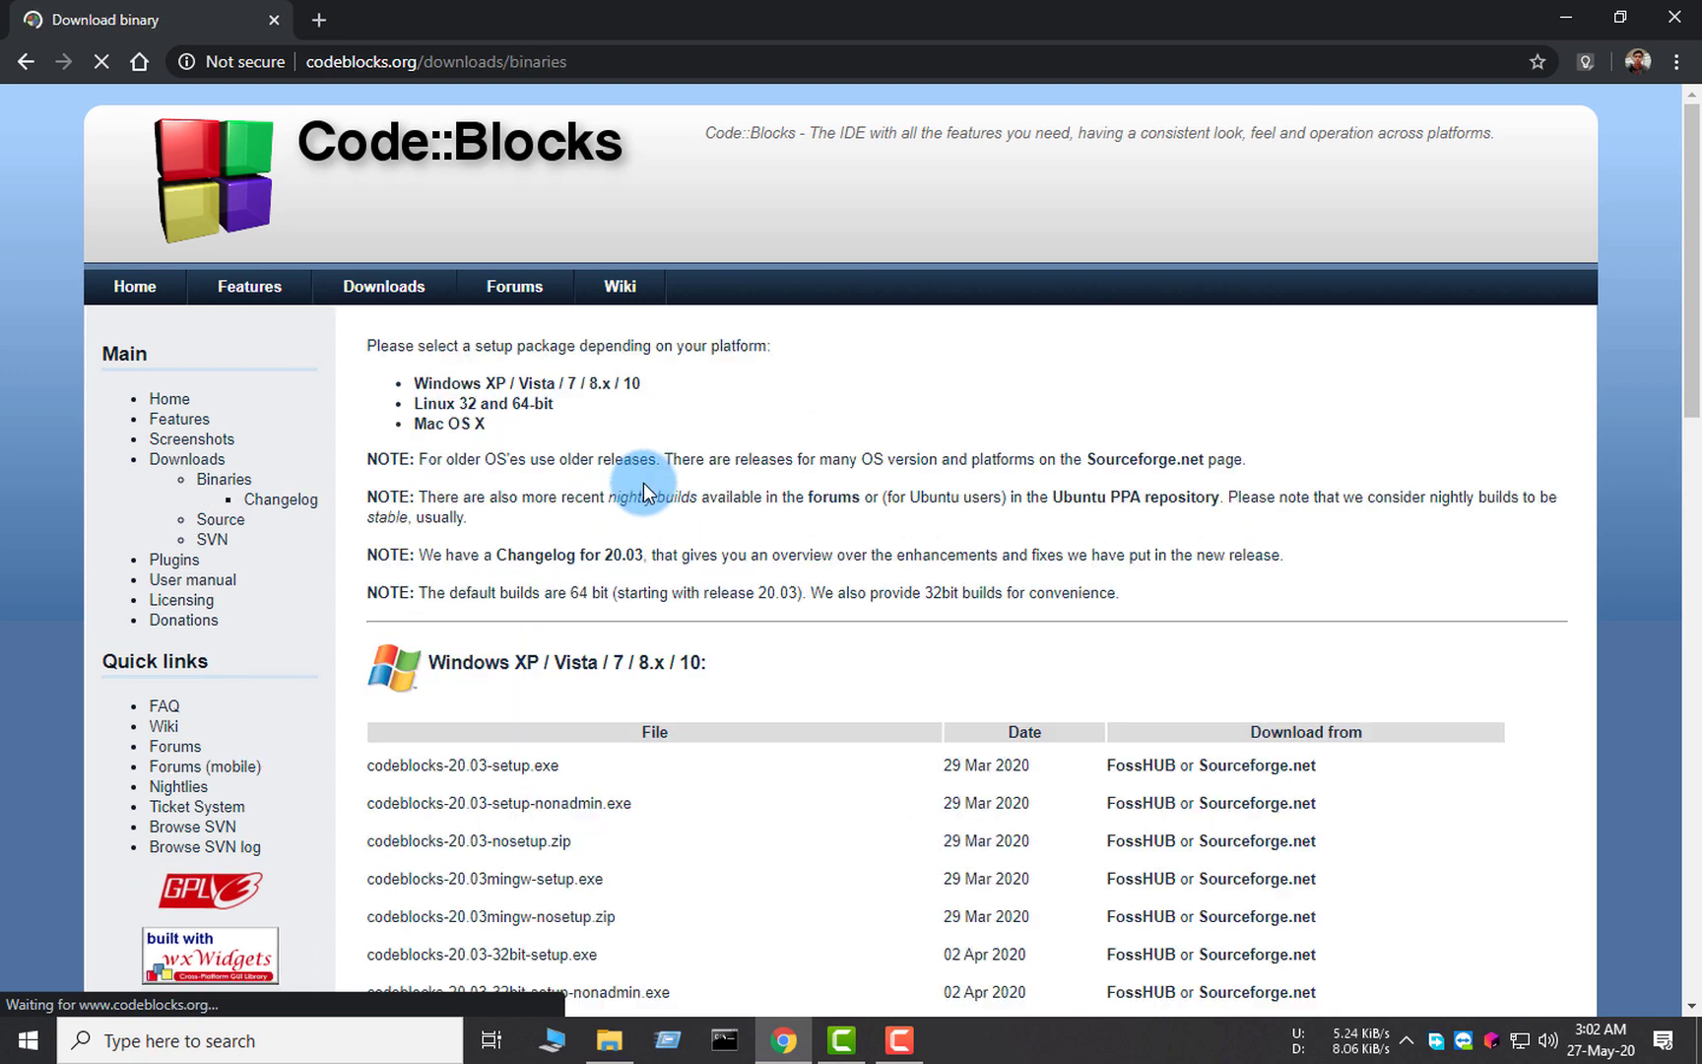
Examine the Windows setup packages, comparing codeblocks-20.03-setup.exe with codeblocks-20.03mingw-setup.exe
scroll(643, 483, "down", 3)
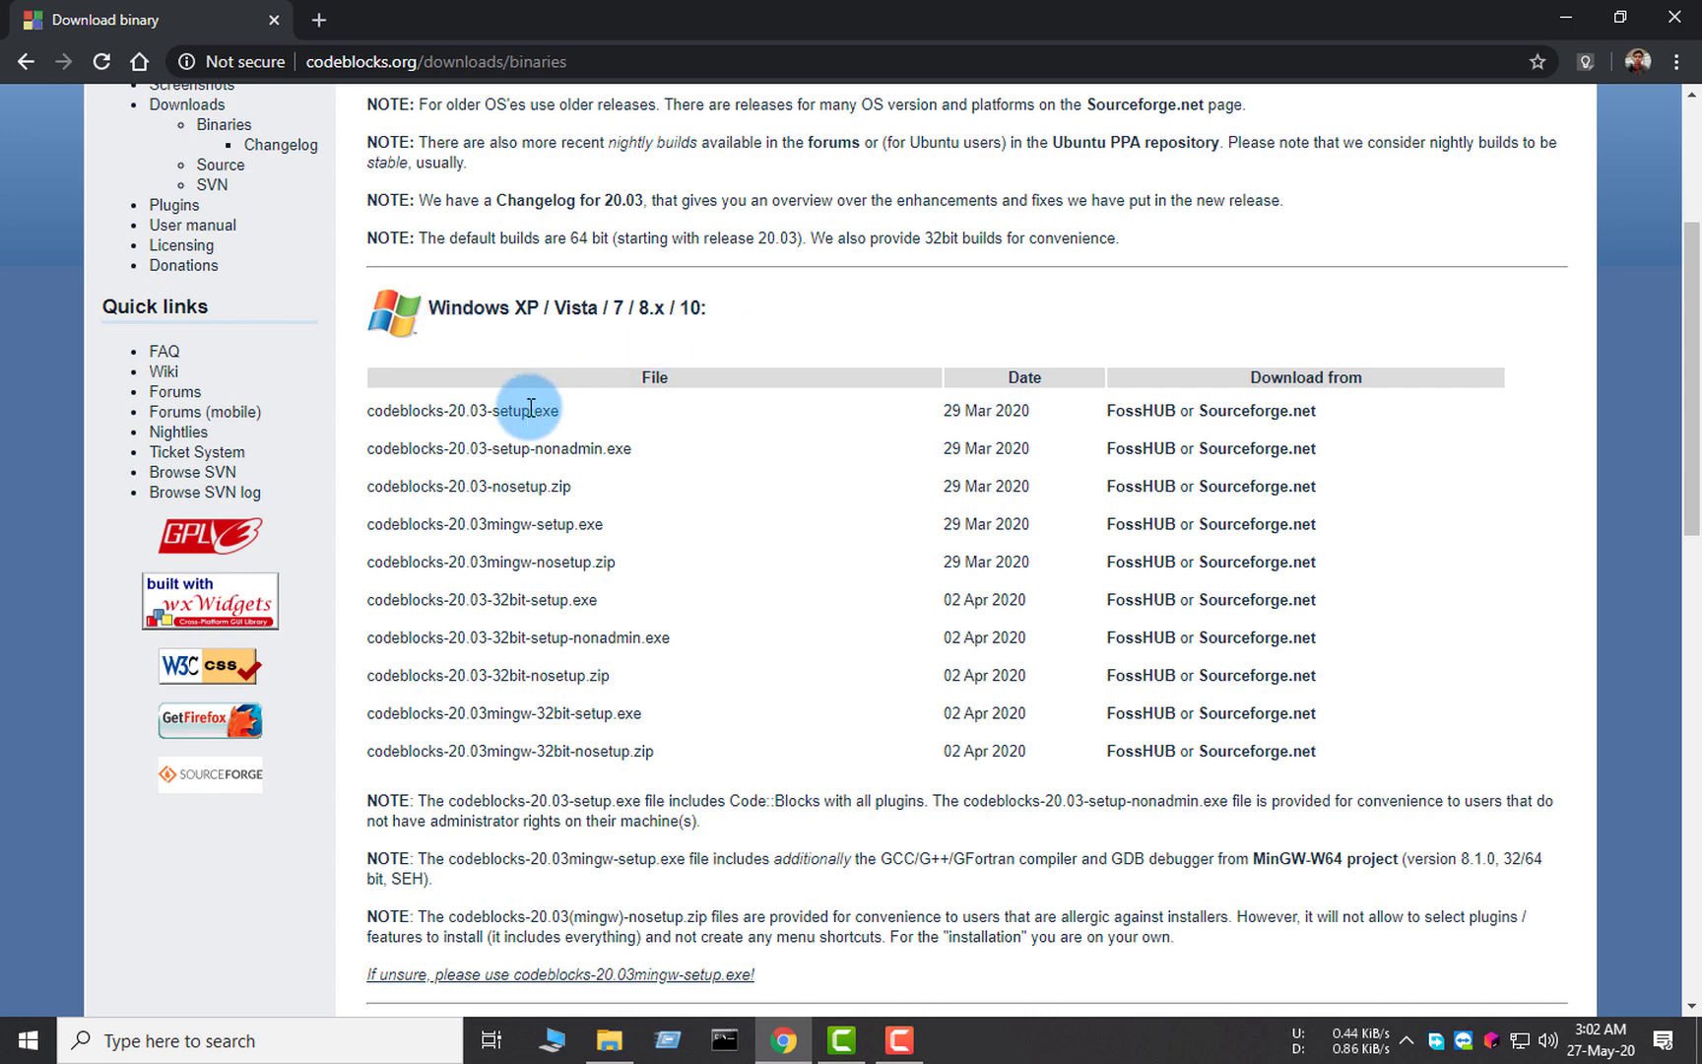
left_click_drag(530, 408, 559, 411)
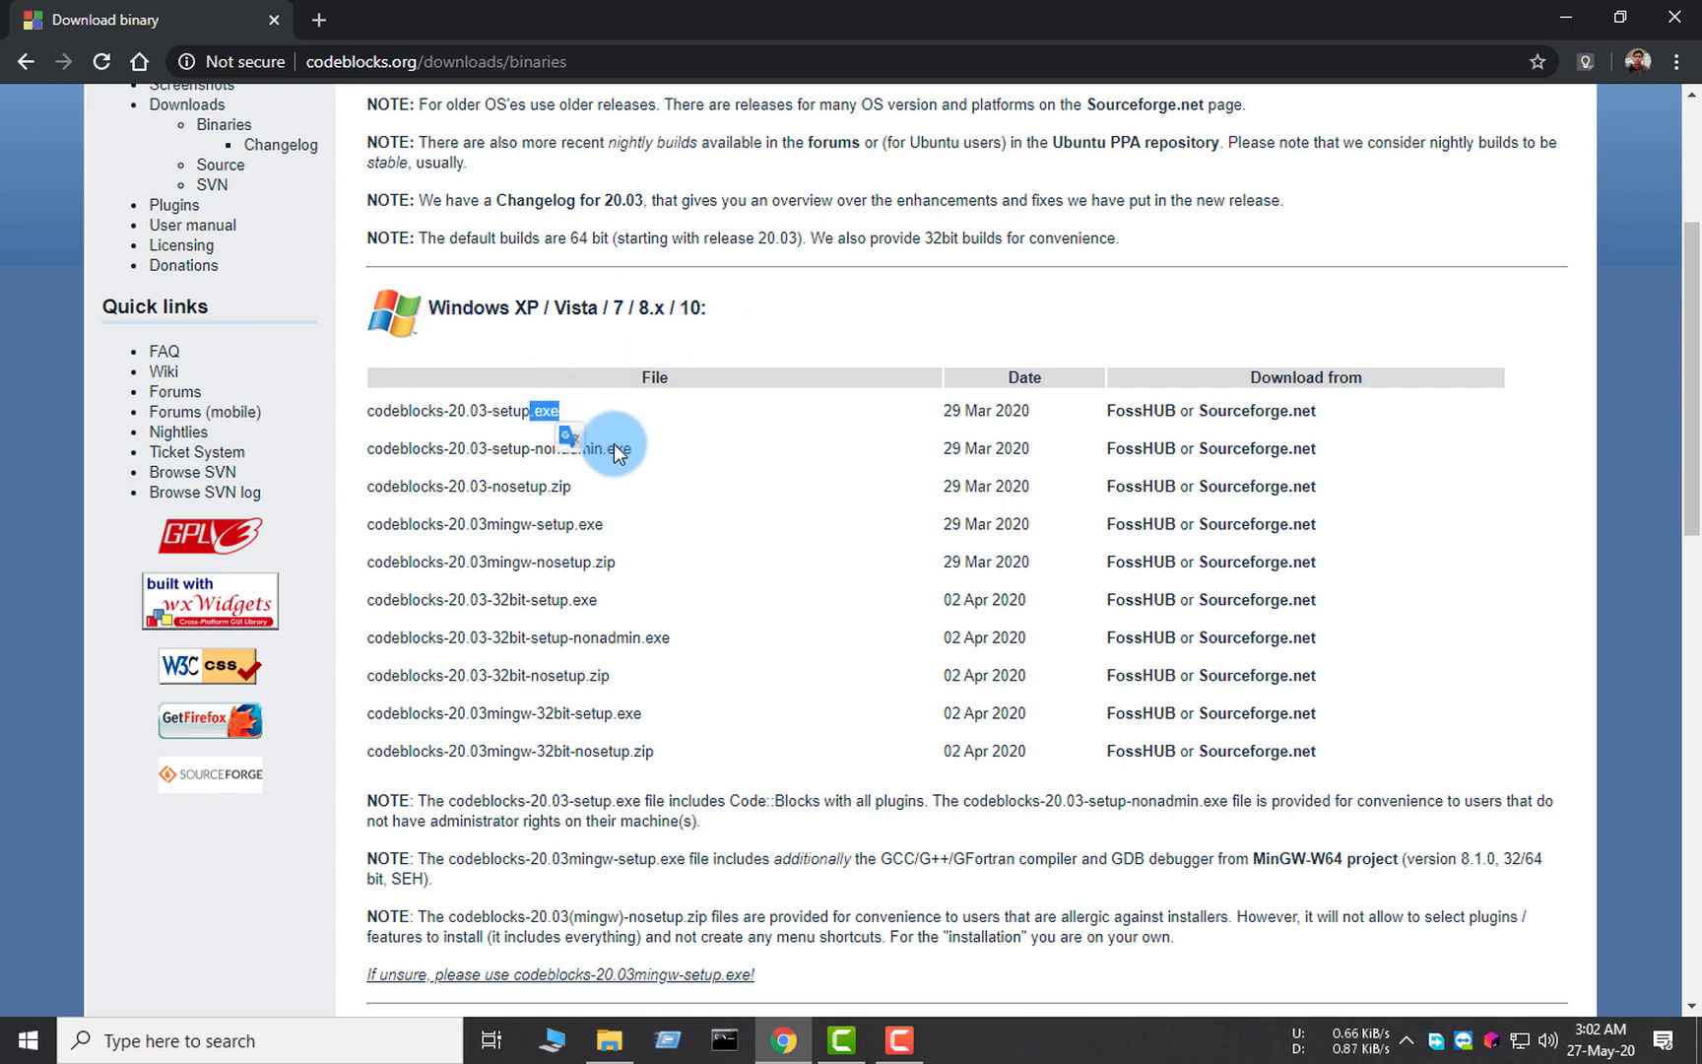
left_click(684, 359)
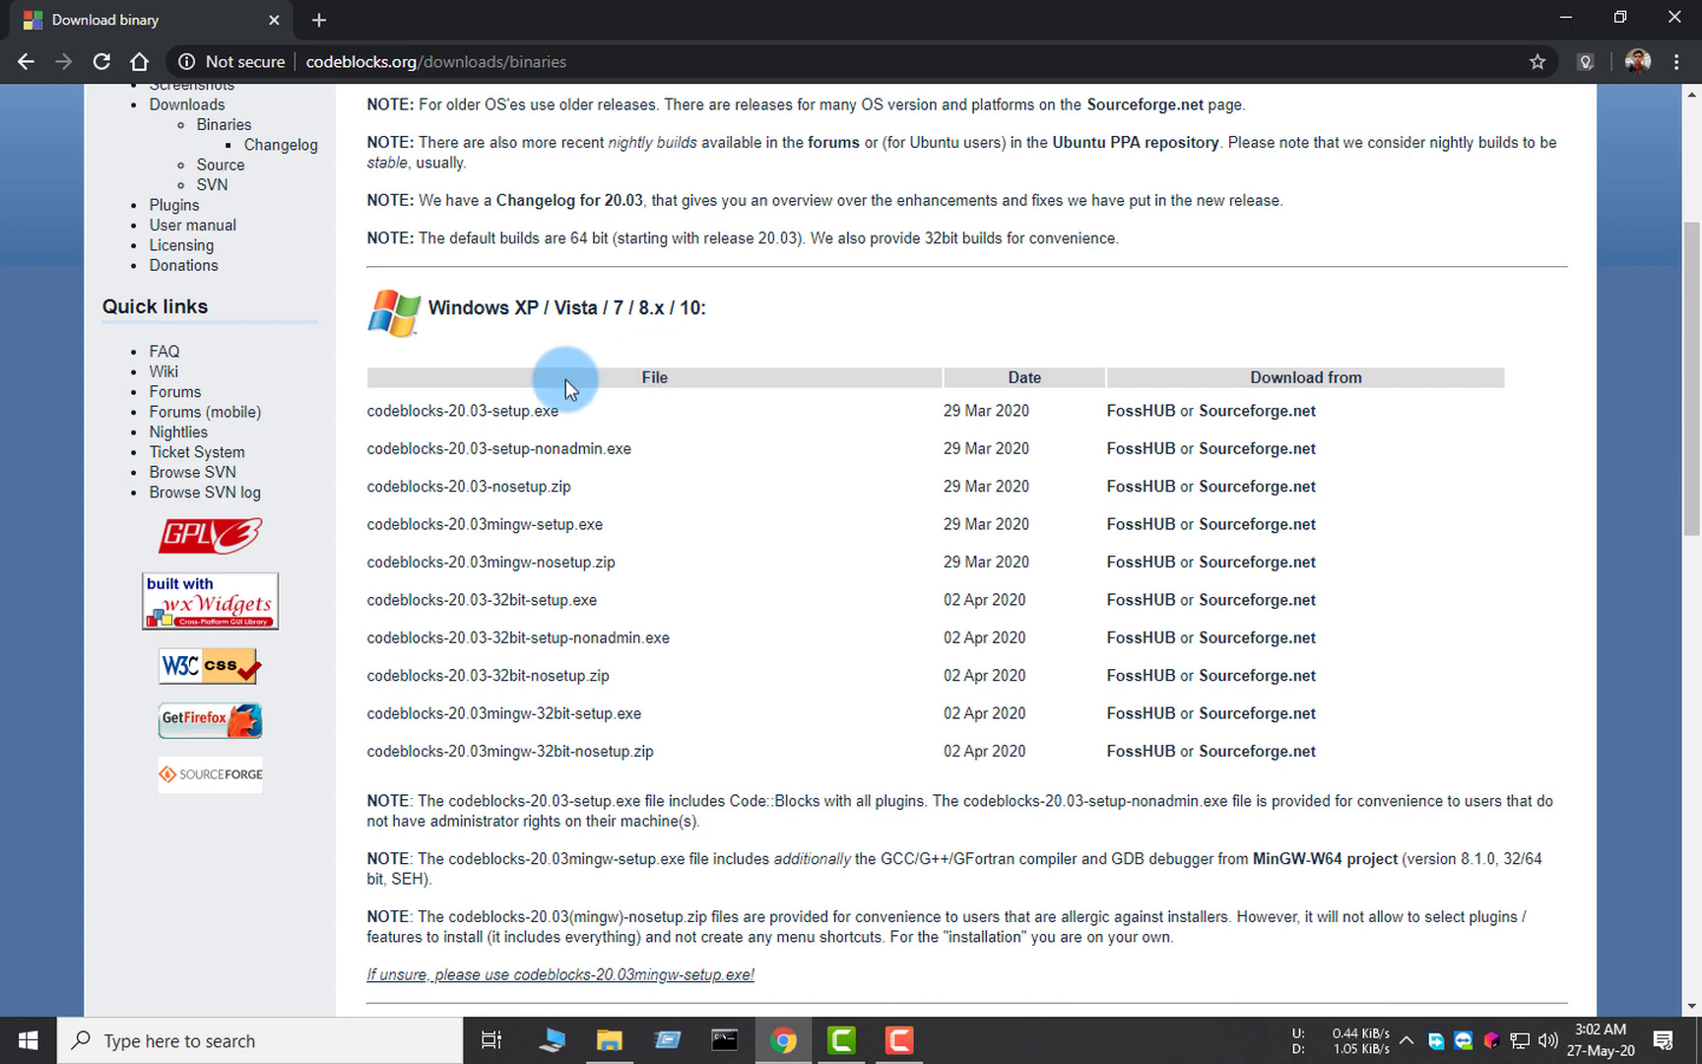
left_click_drag(371, 412, 561, 409)
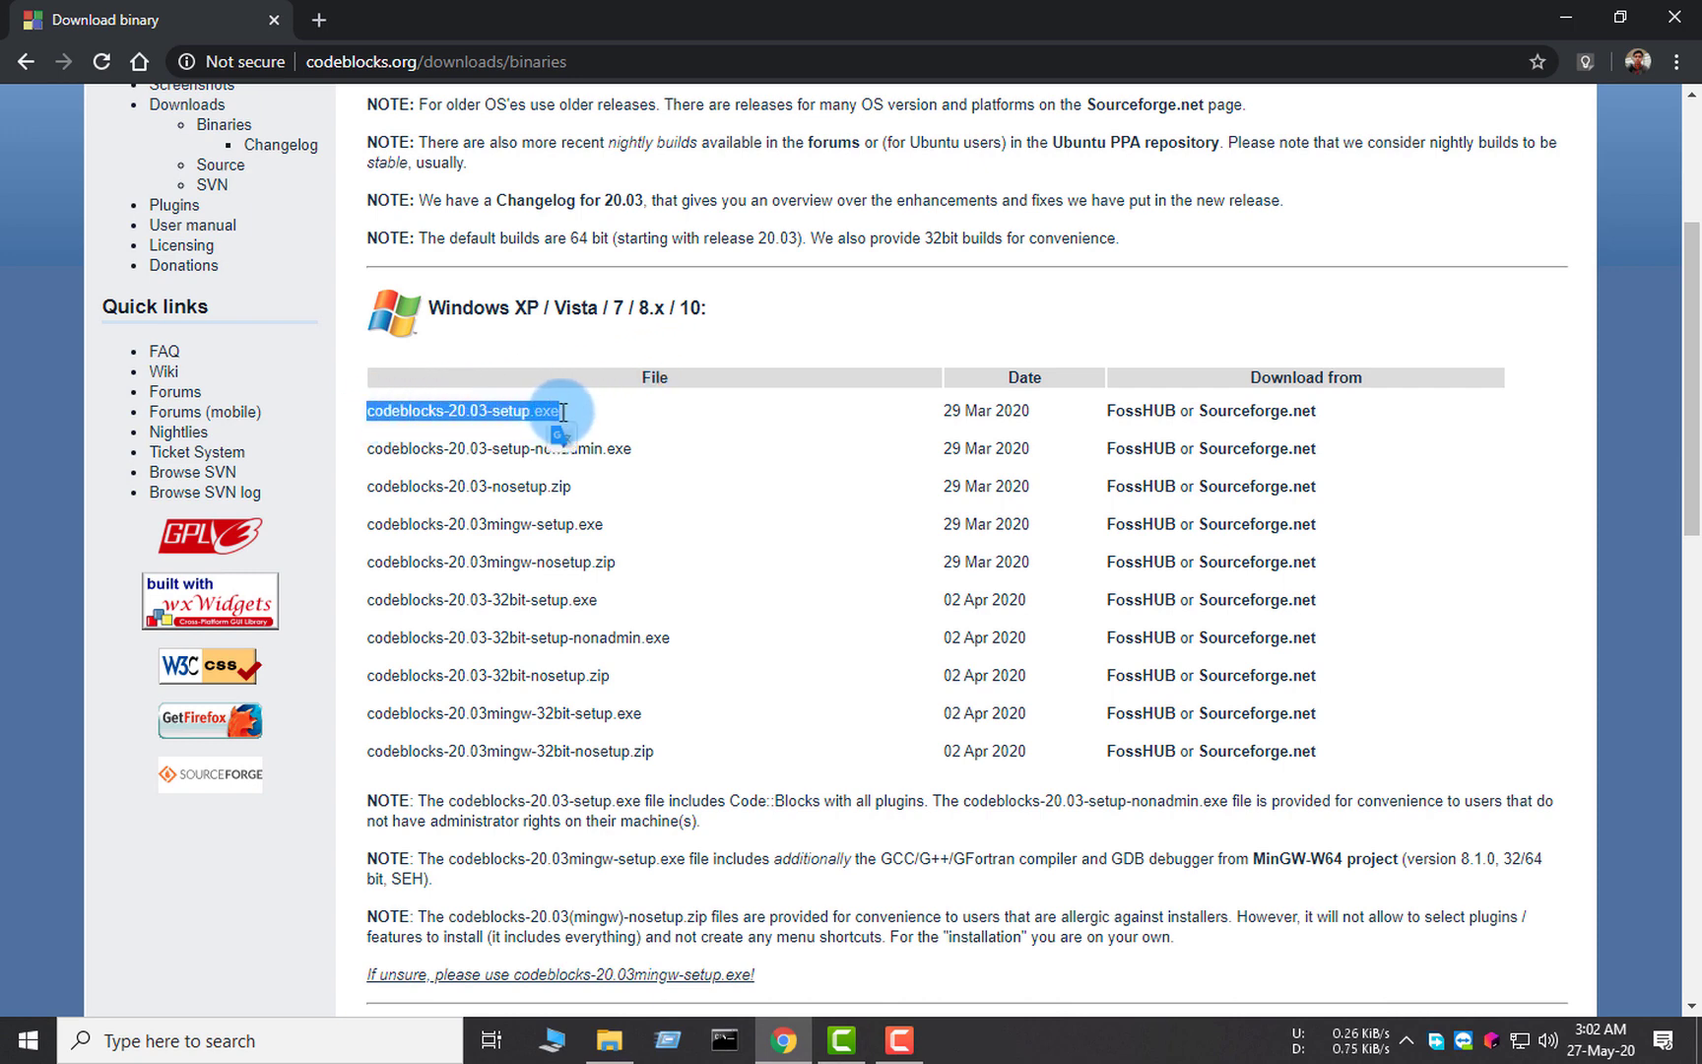
left_click(488, 410)
left_click_drag(373, 410, 557, 411)
left_click(476, 409)
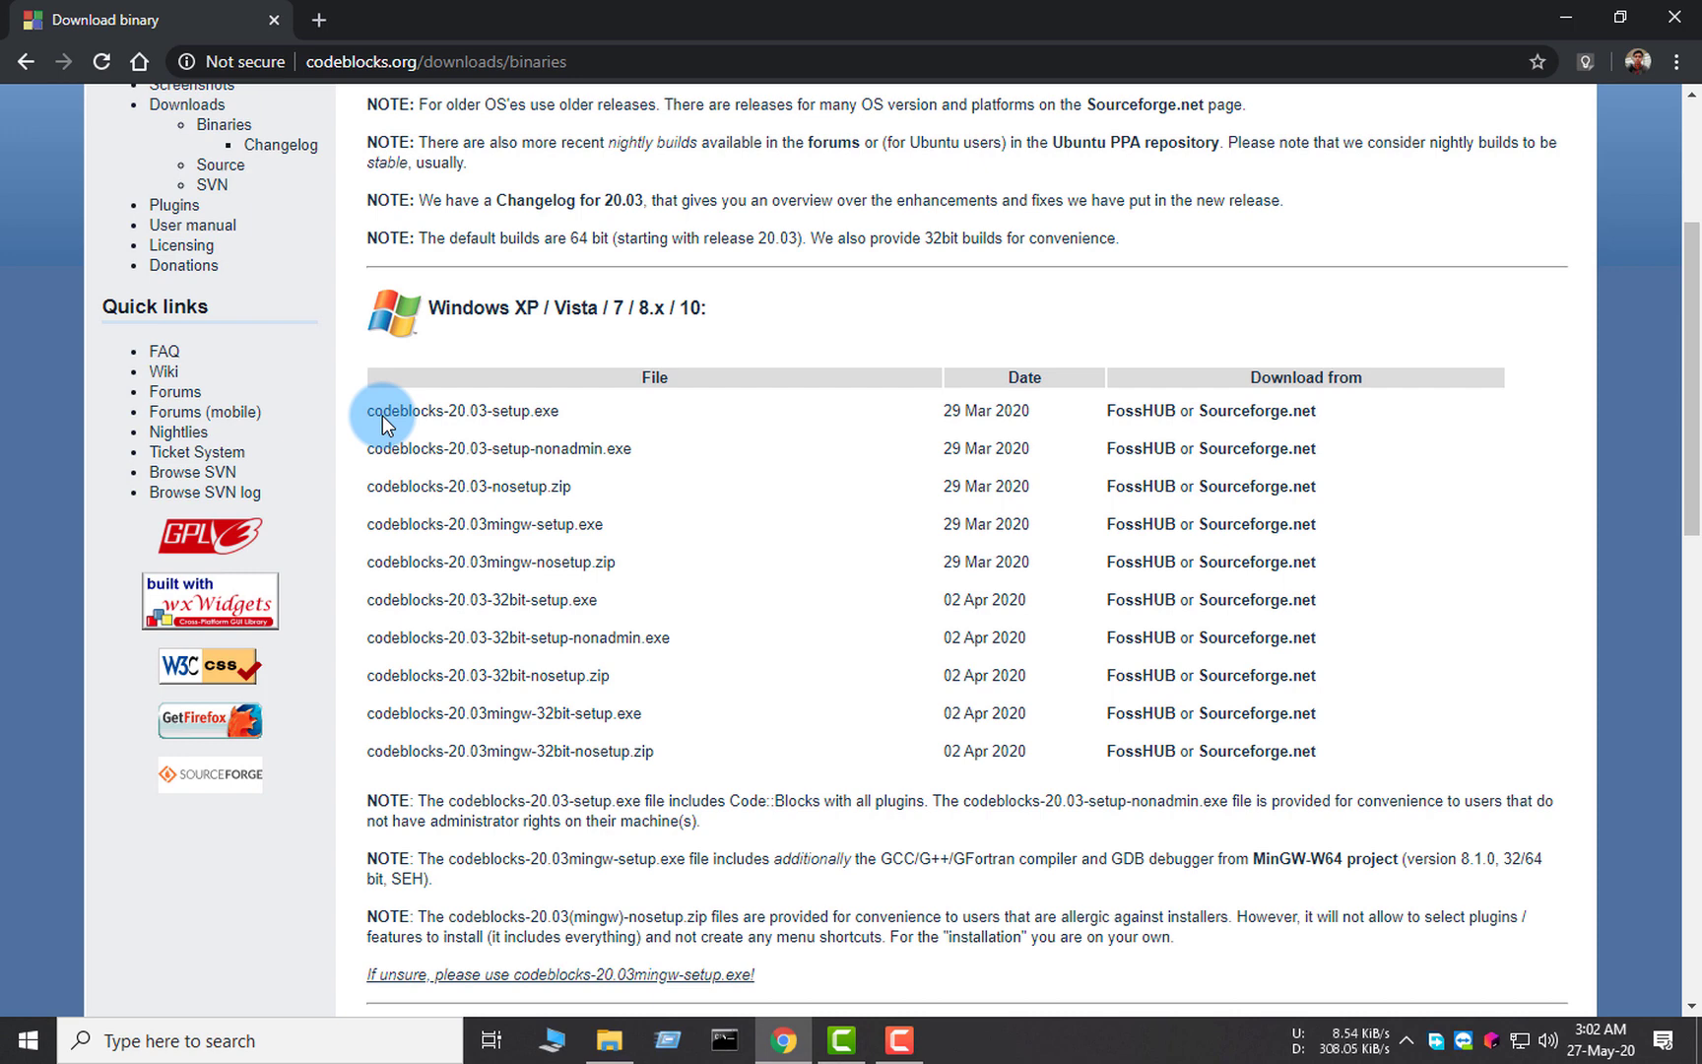
left_click_drag(381, 414, 569, 410)
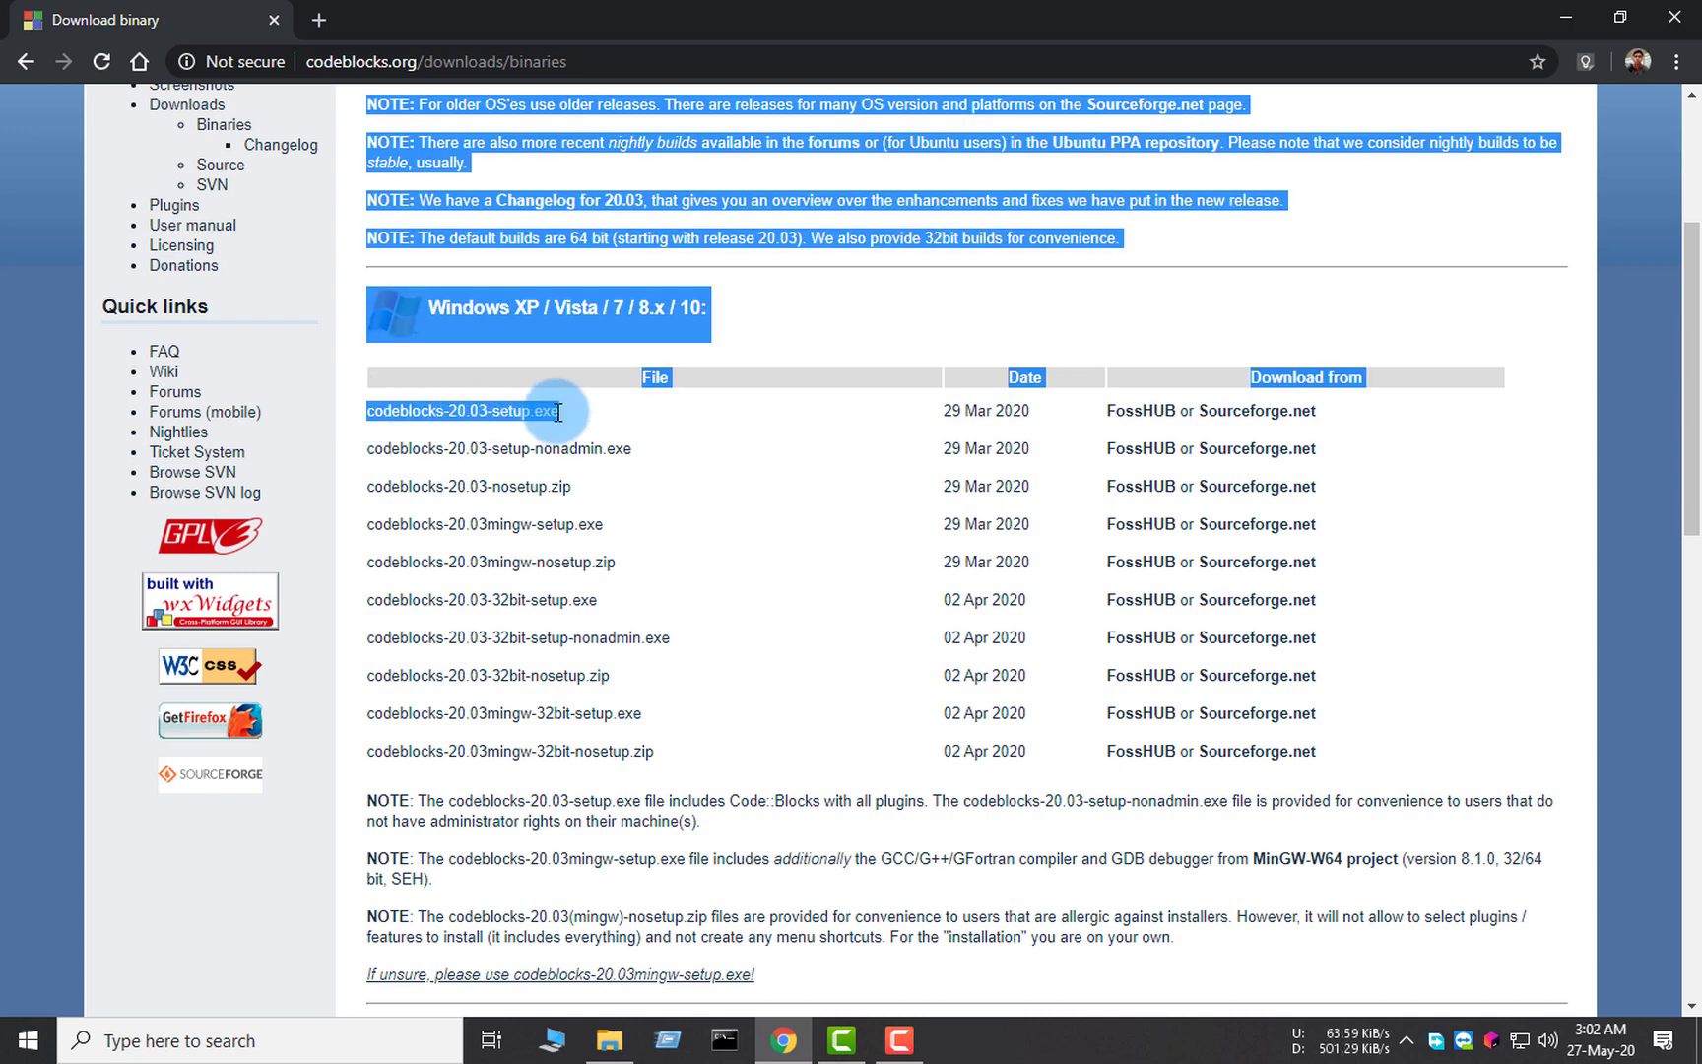
left_click(557, 410)
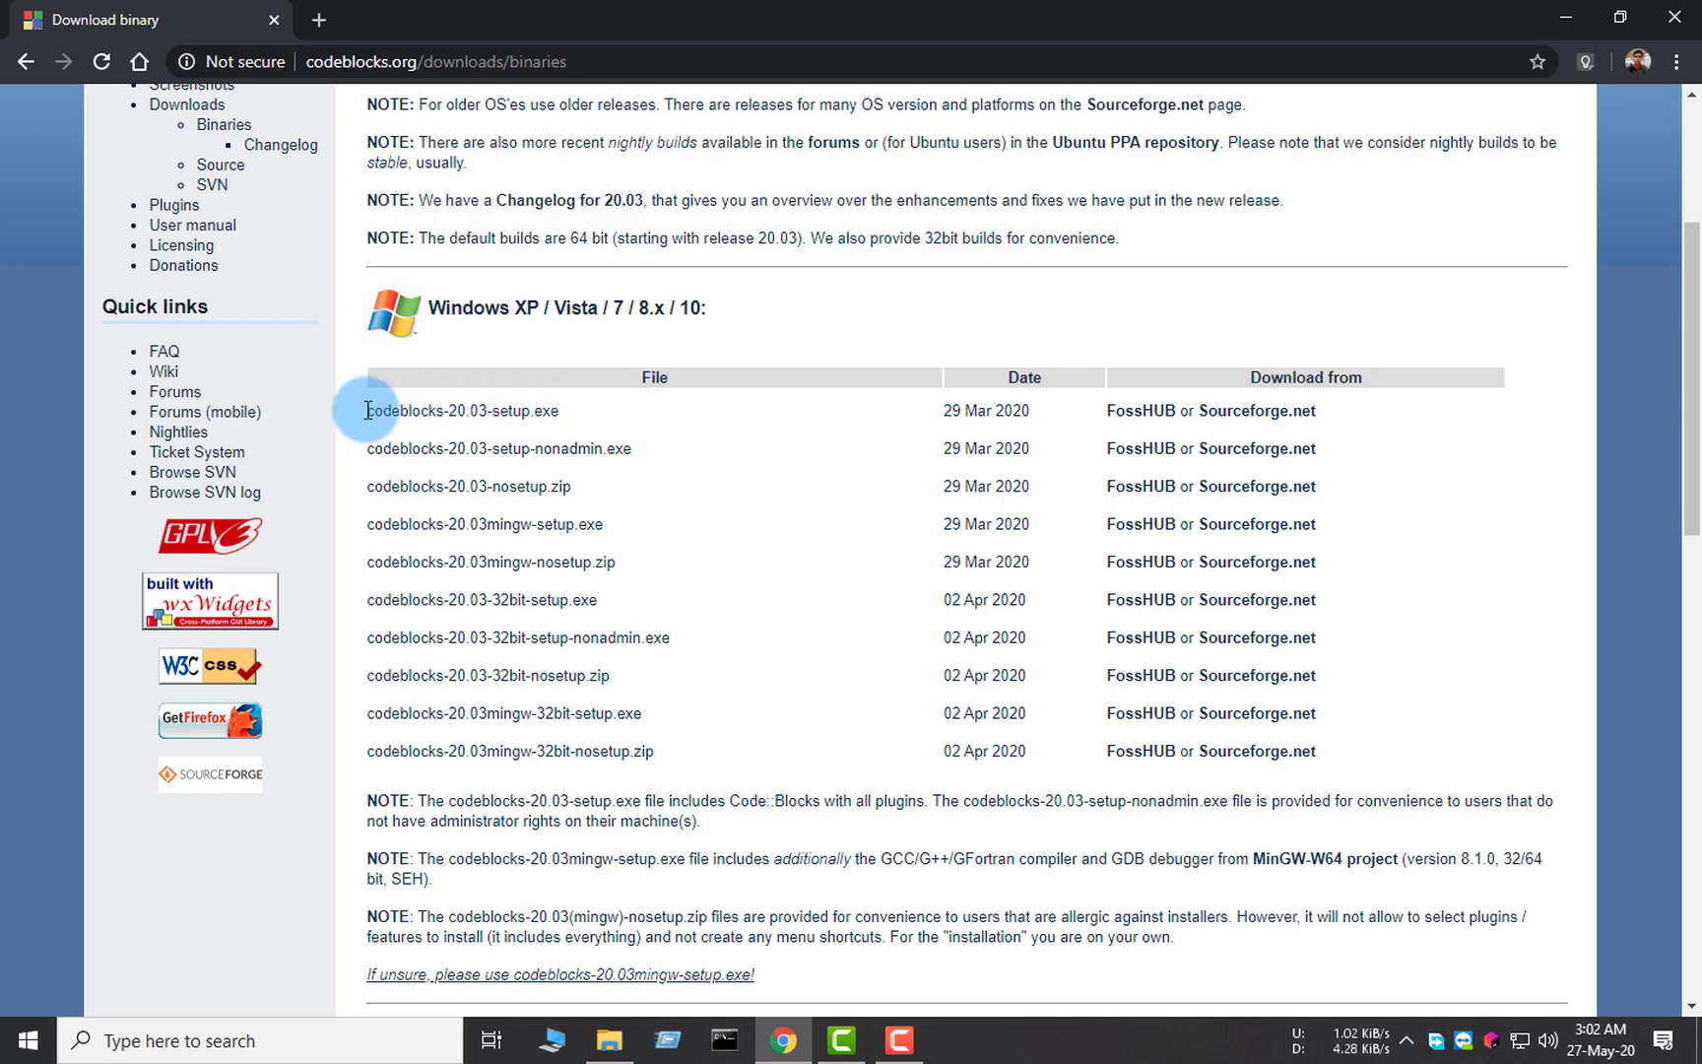
left_click_drag(367, 409, 559, 408)
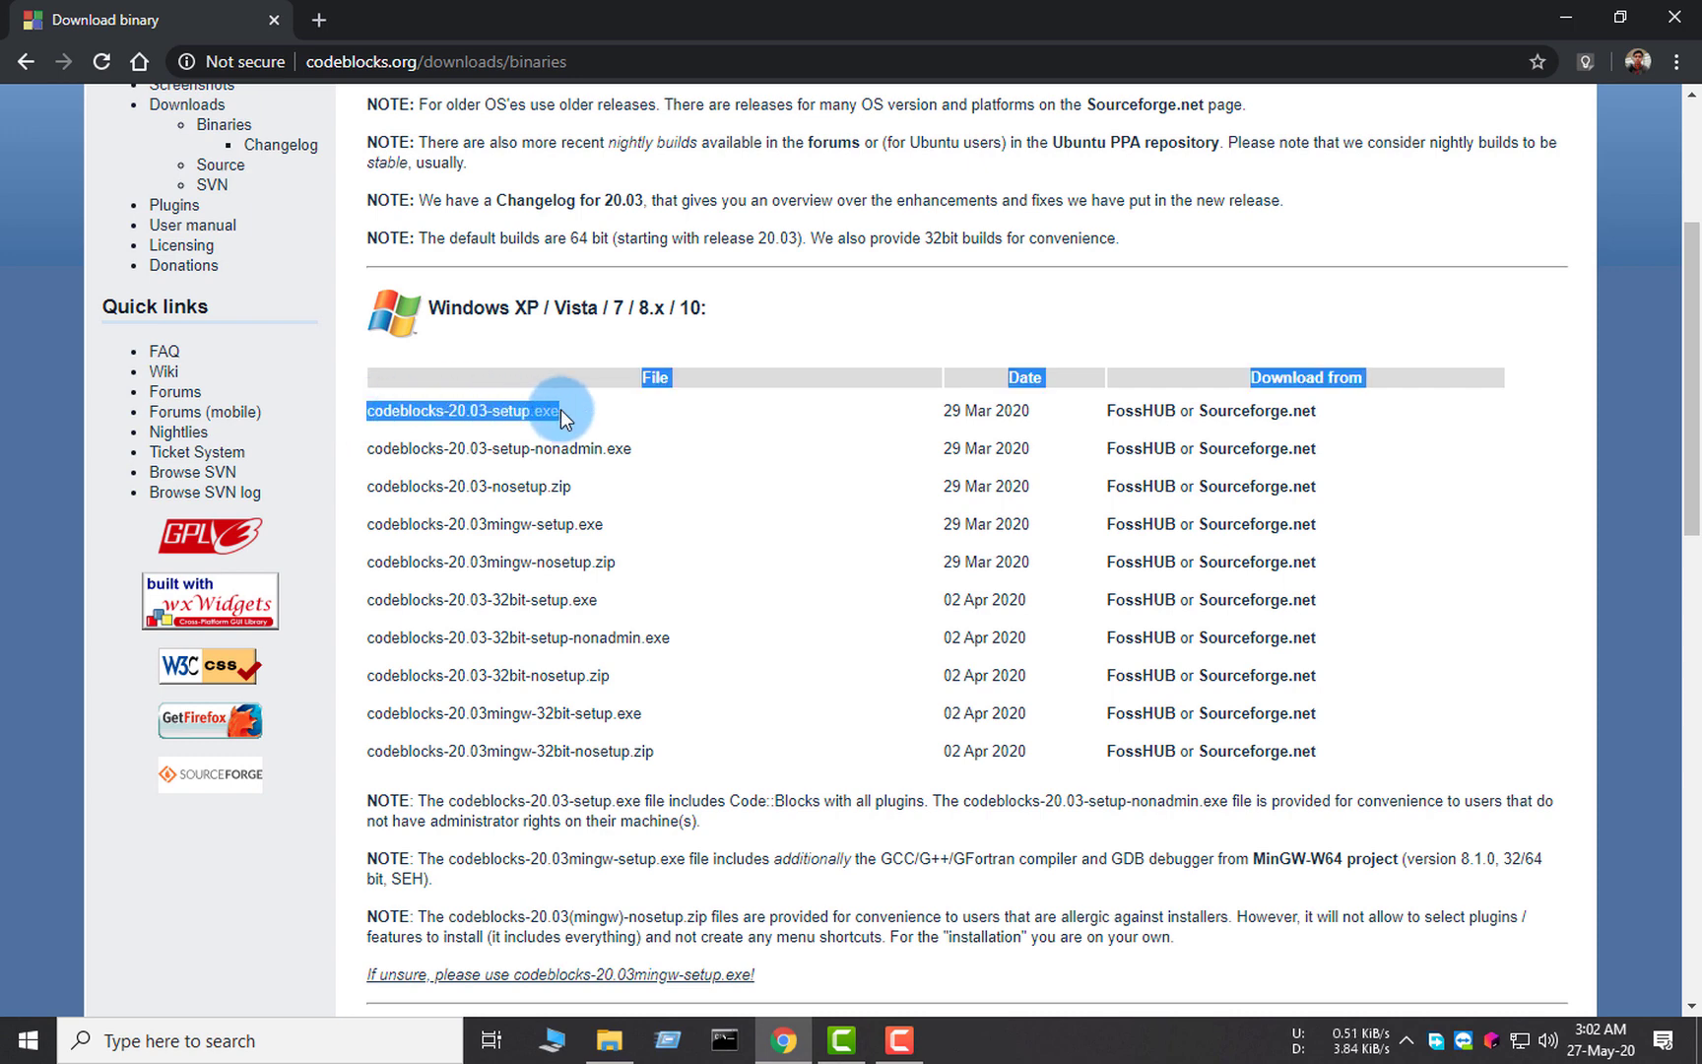
left_click(560, 408)
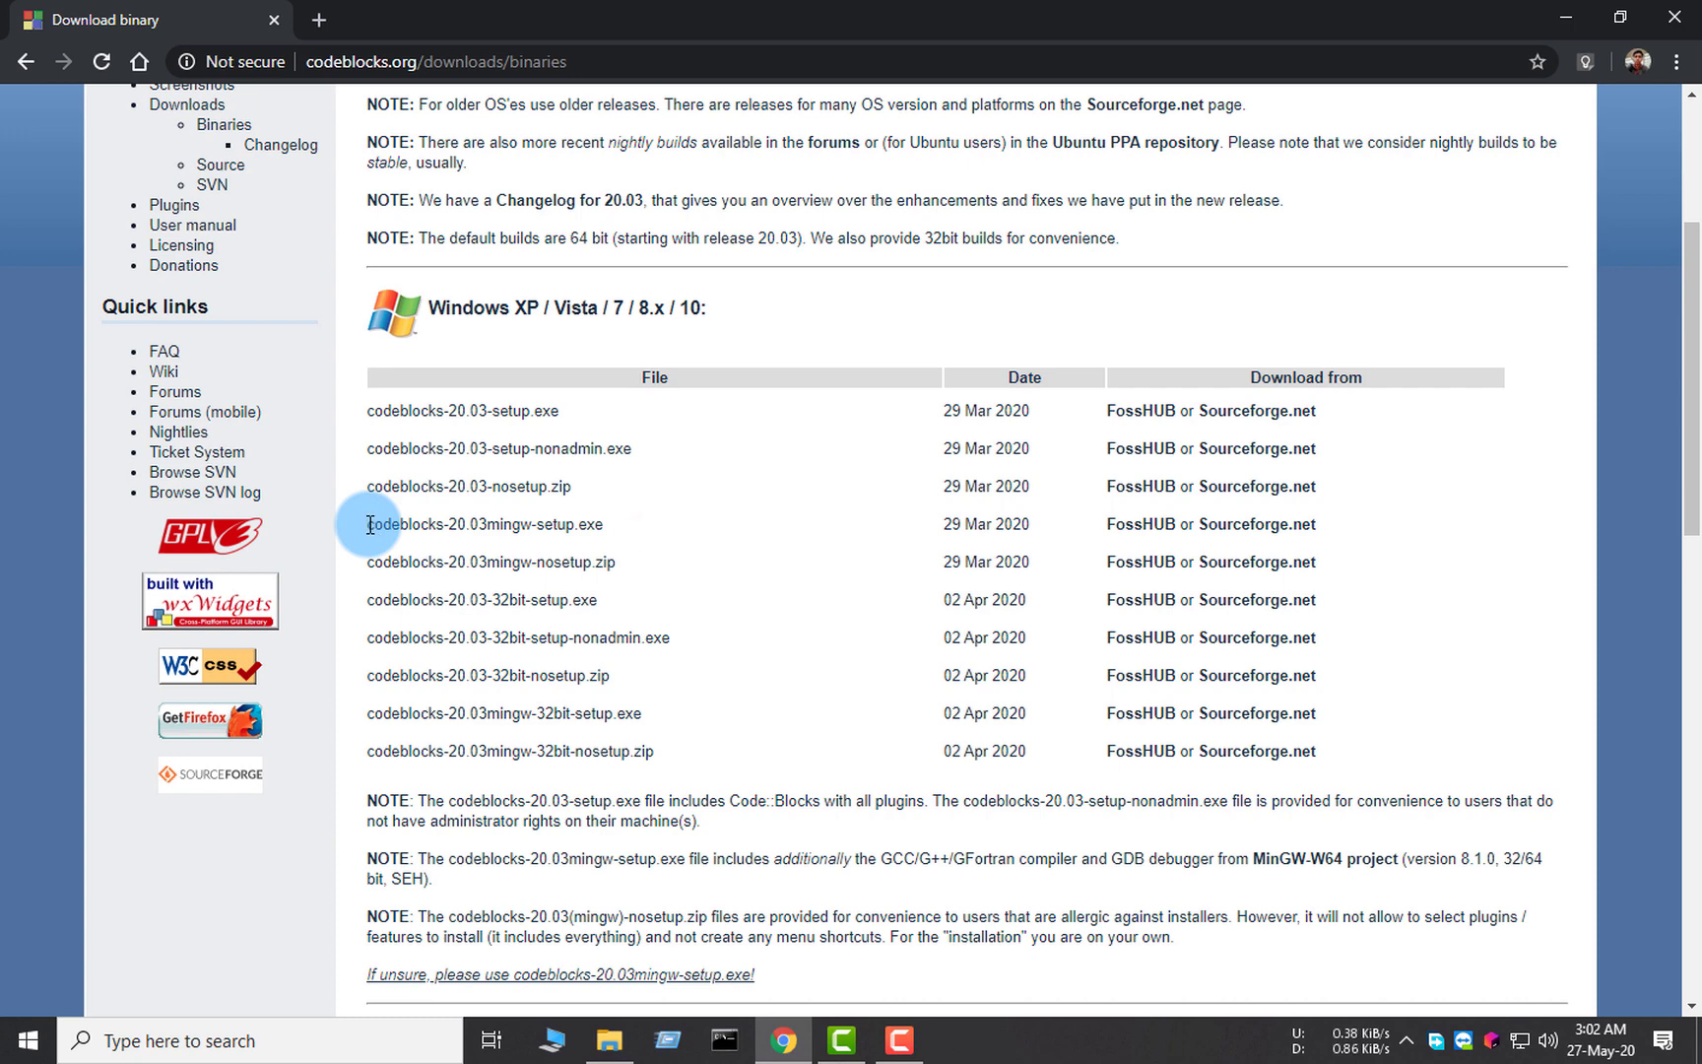
left_click_drag(369, 525, 532, 527)
left_click(557, 522)
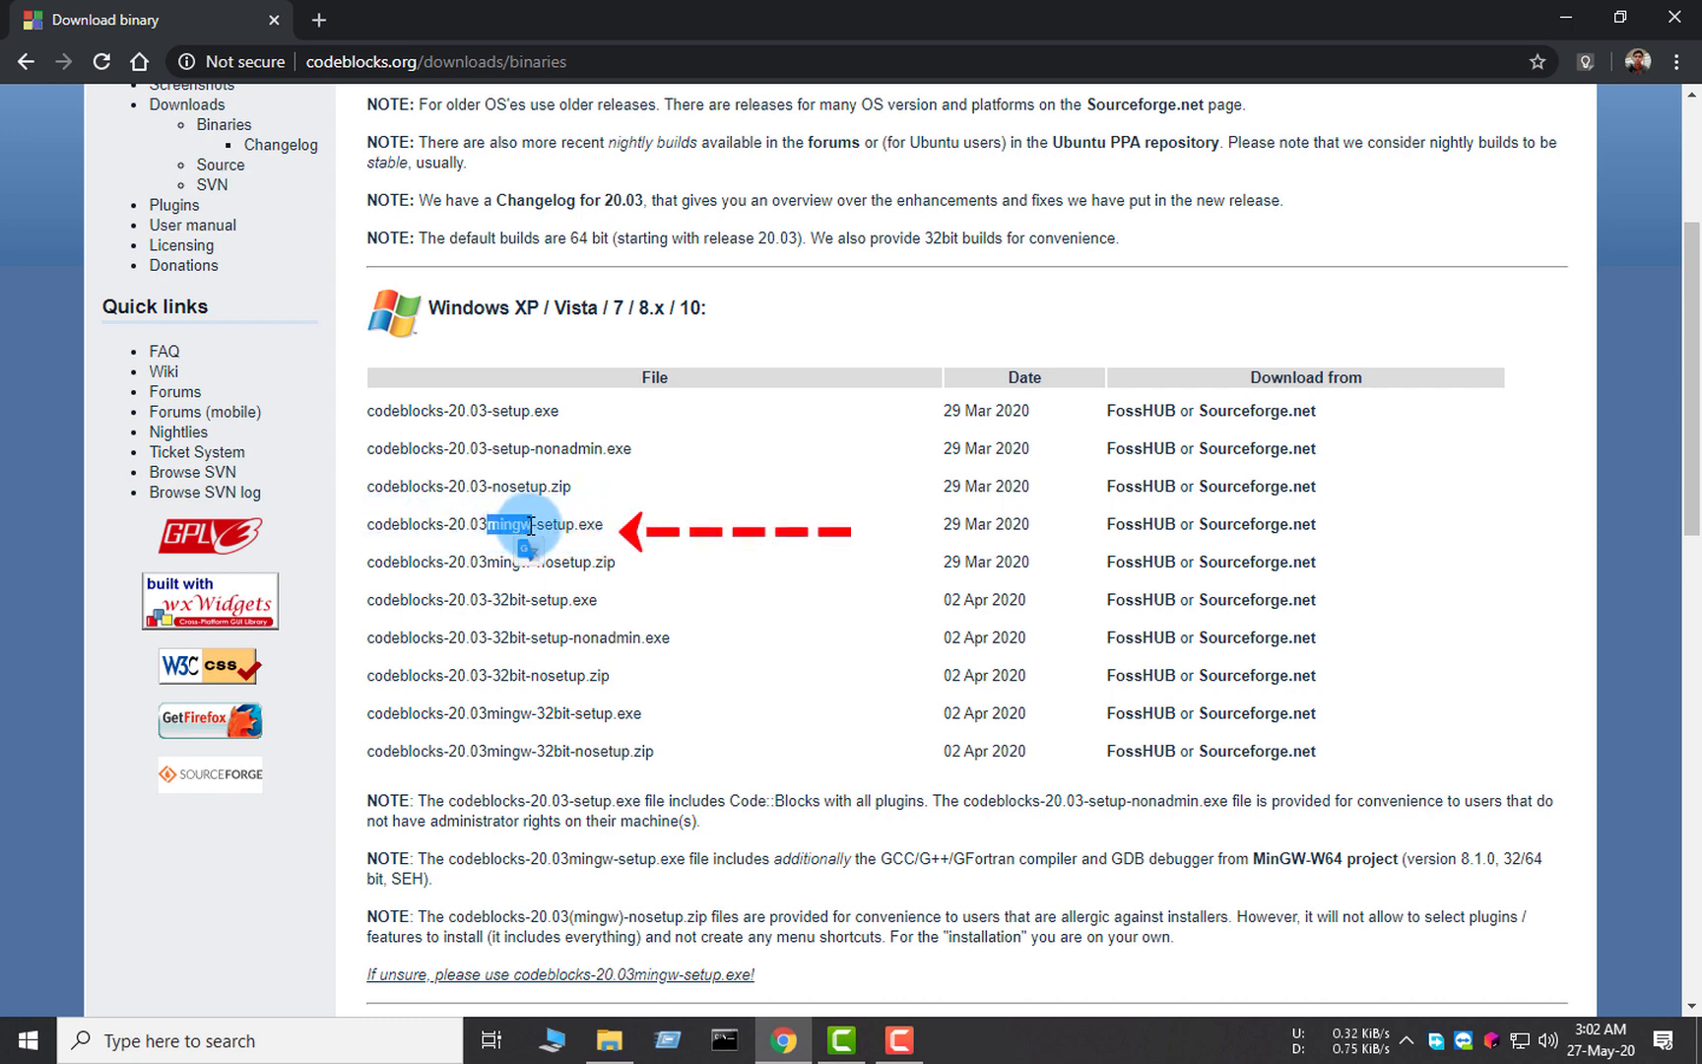
Search Google for mingw in a new browser tab and open the MinGW.org home page
left_click(318, 20)
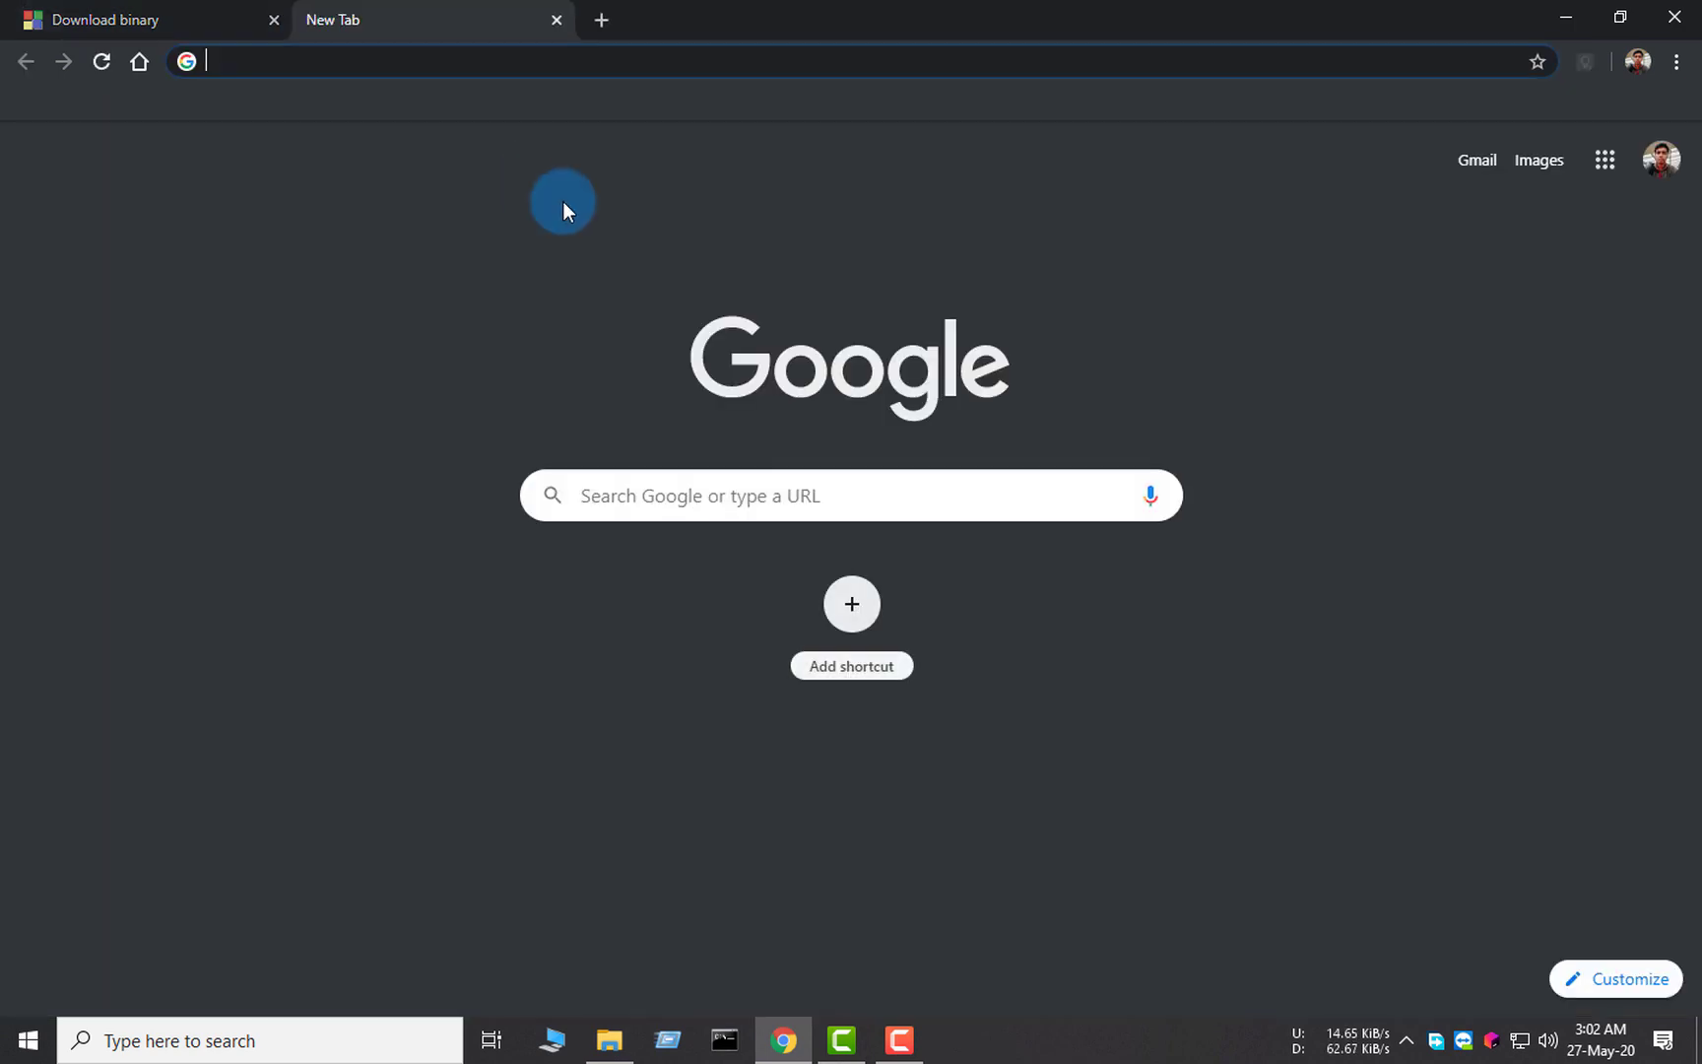
type("min")
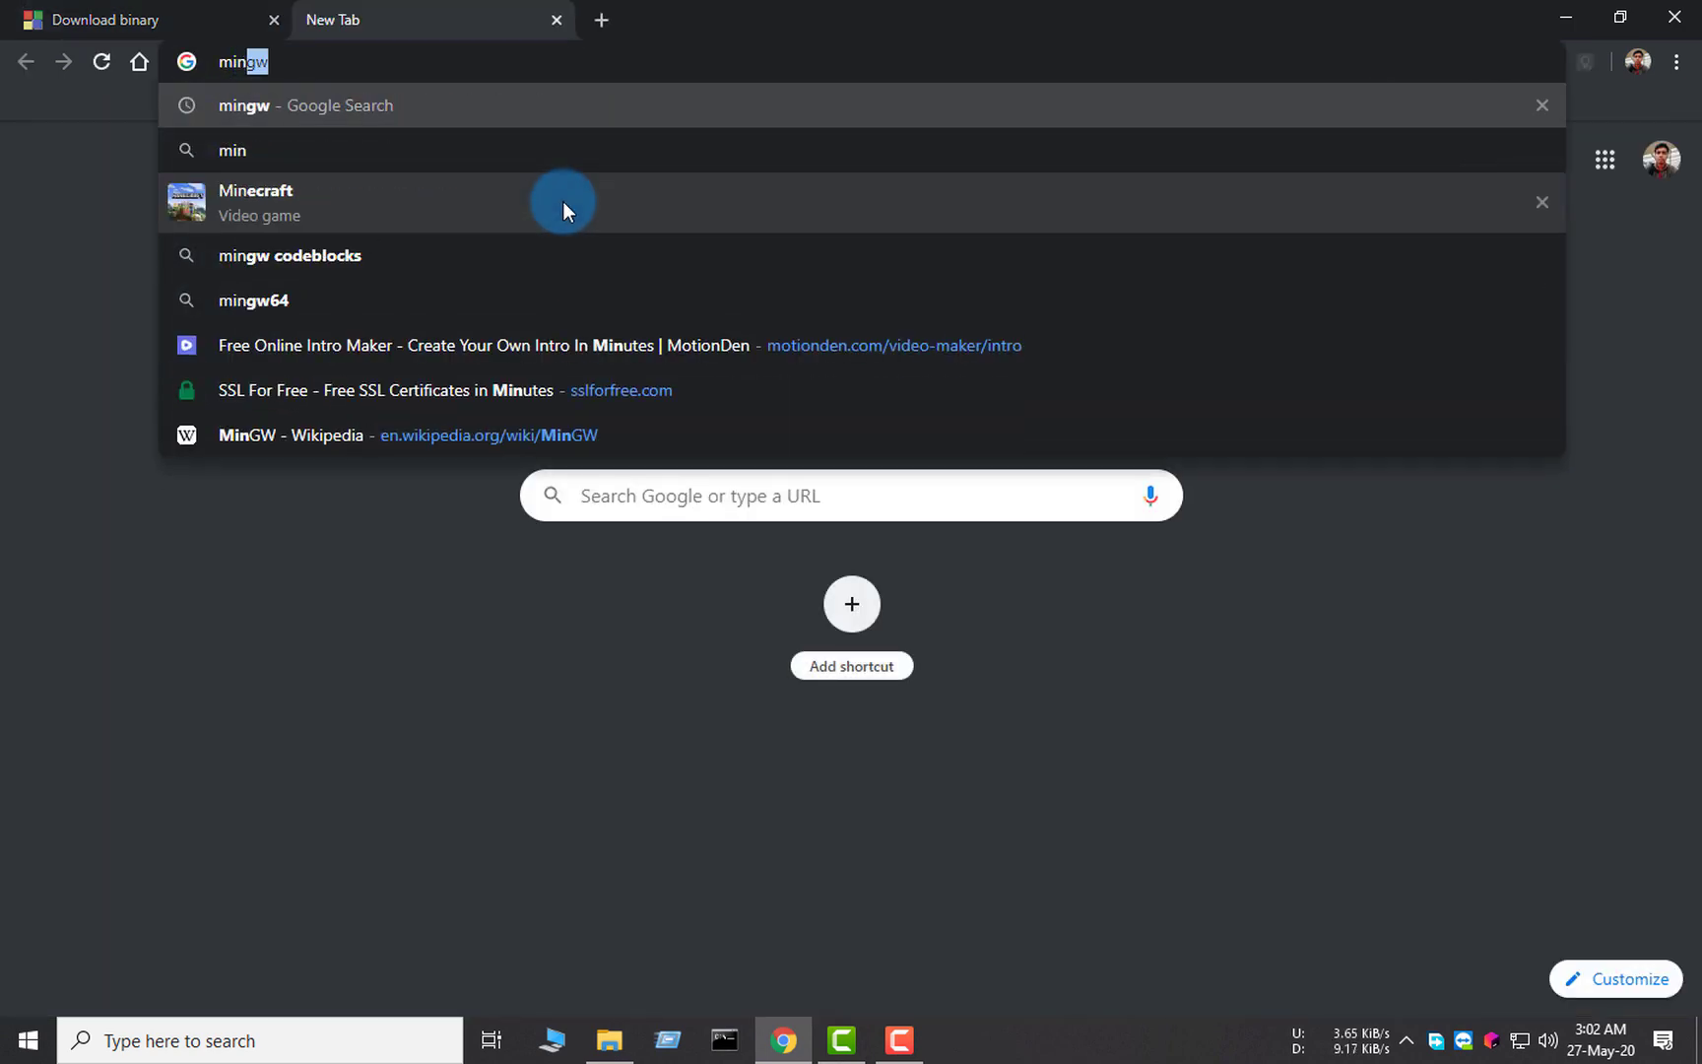
type("g")
key("Return")
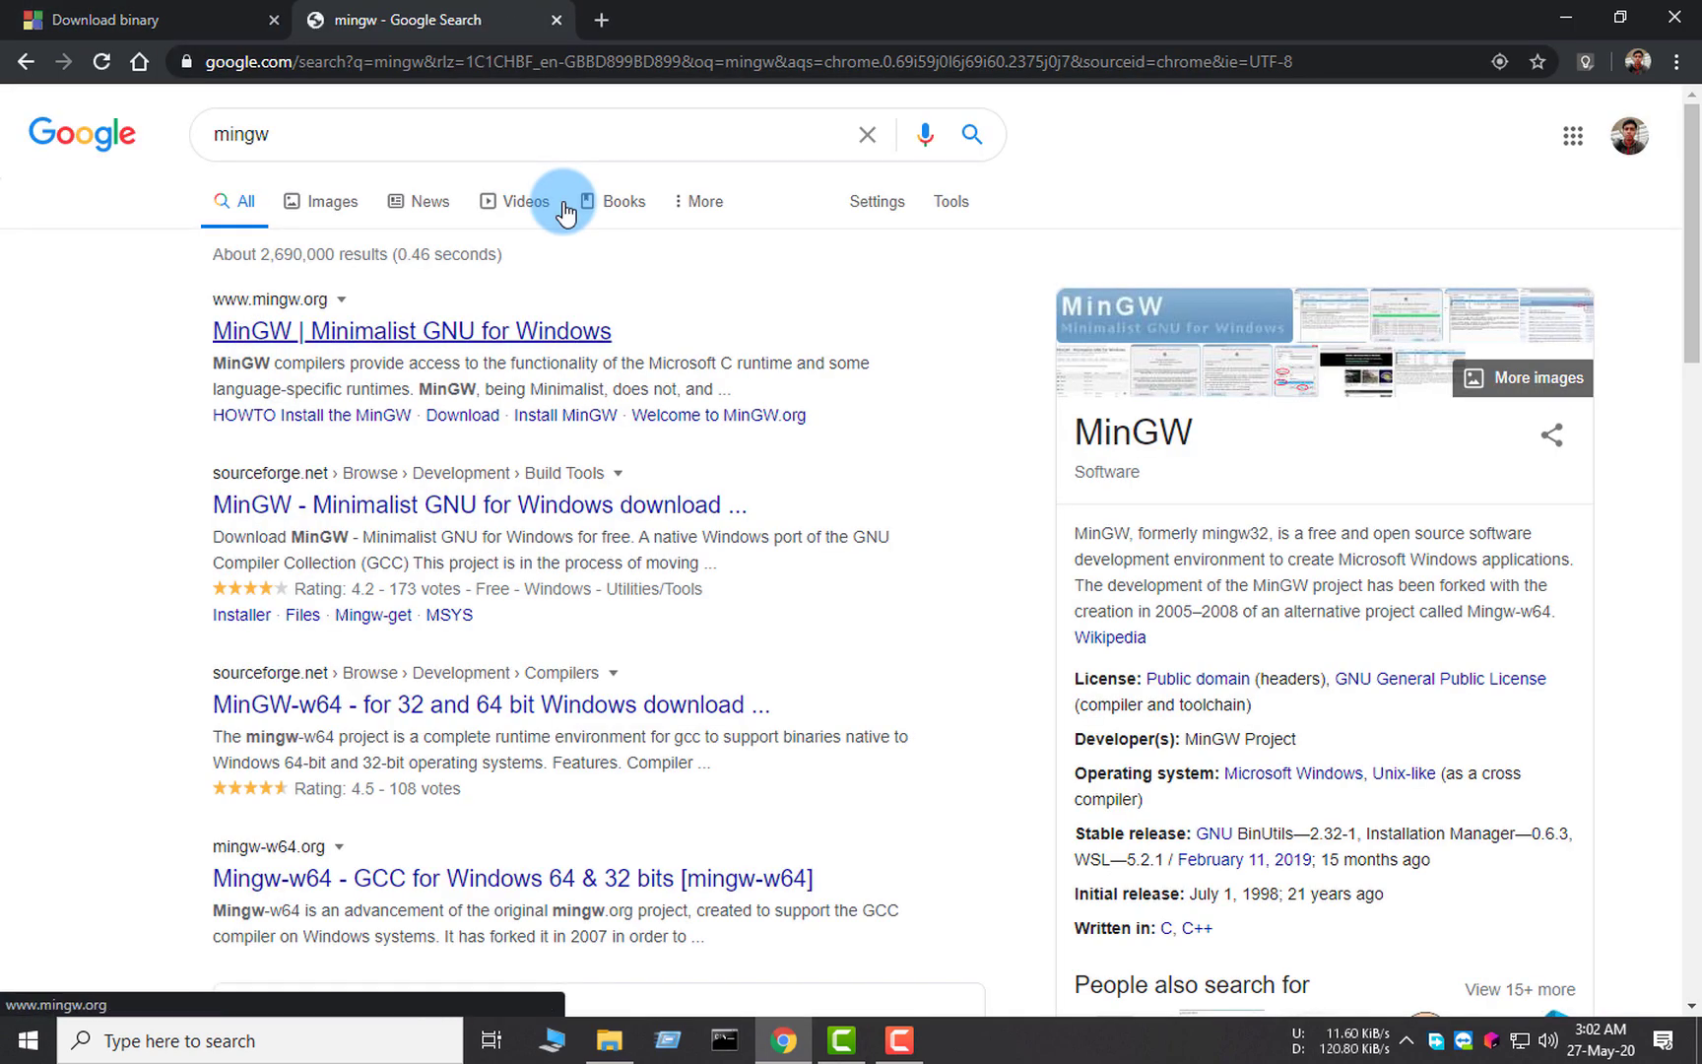
left_click(304, 333)
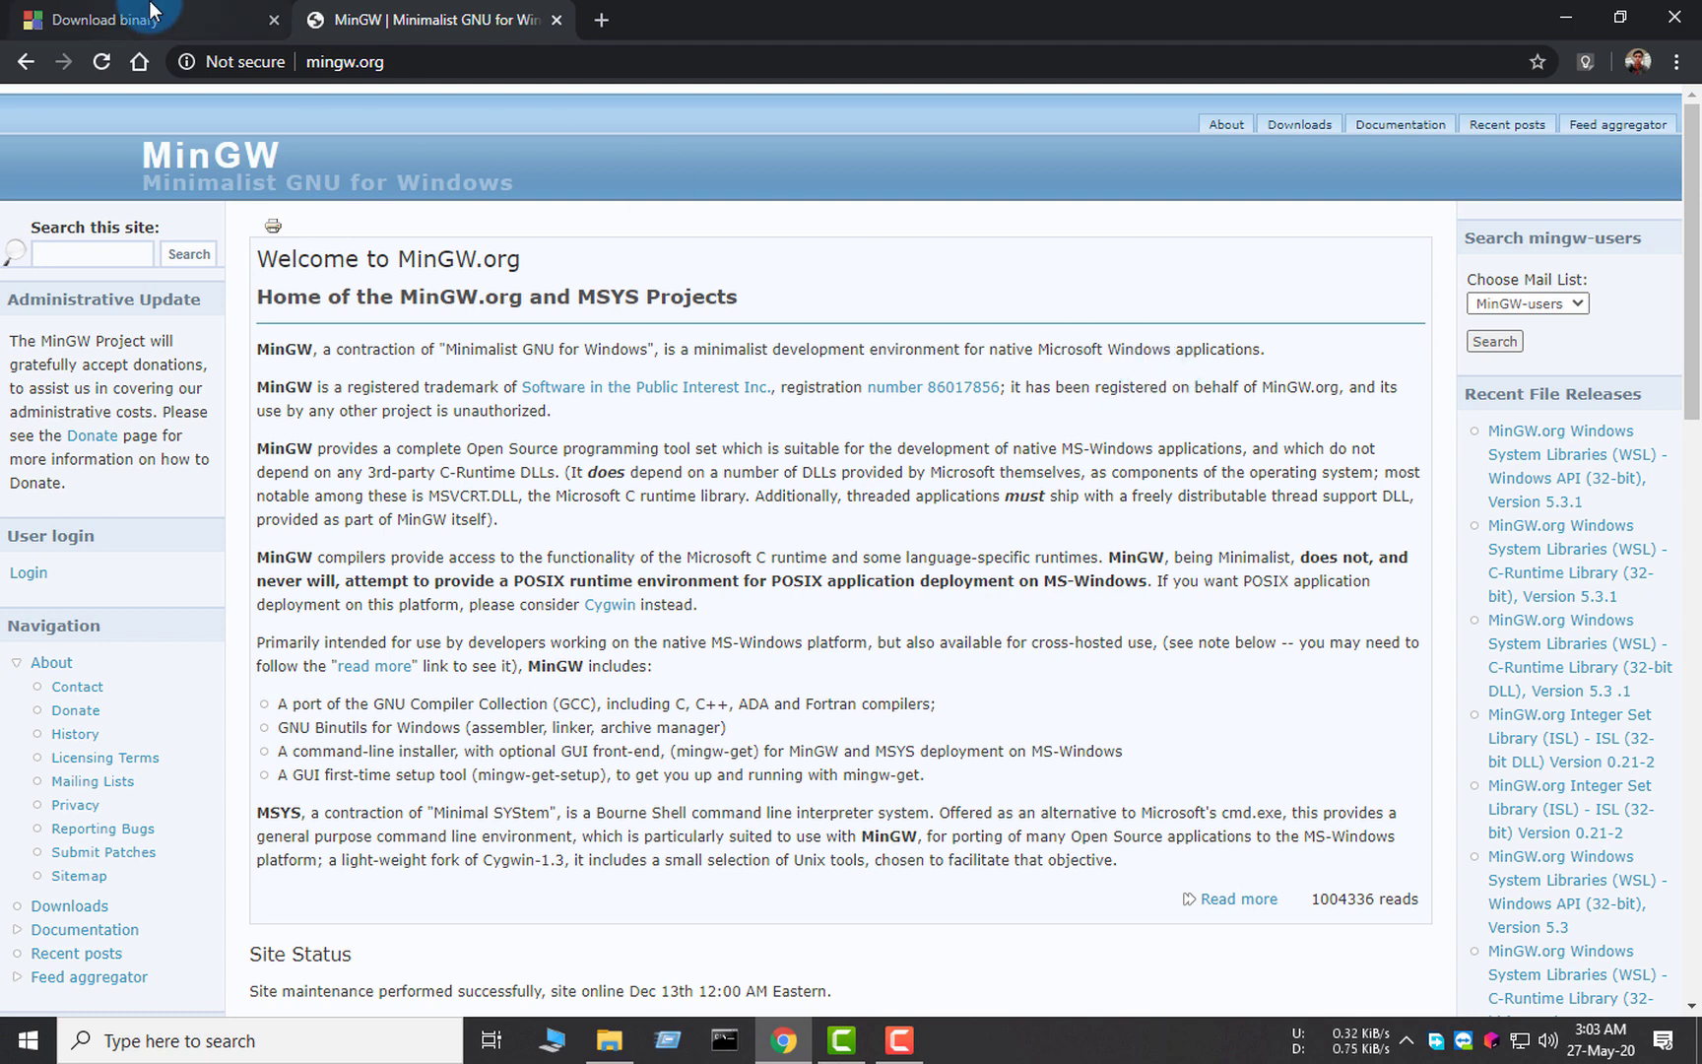
Return to the Code::Blocks binaries page and examine the codeblocks-20.03mingw-setup.exe entry
left_click(152, 14)
left_click(913, 294)
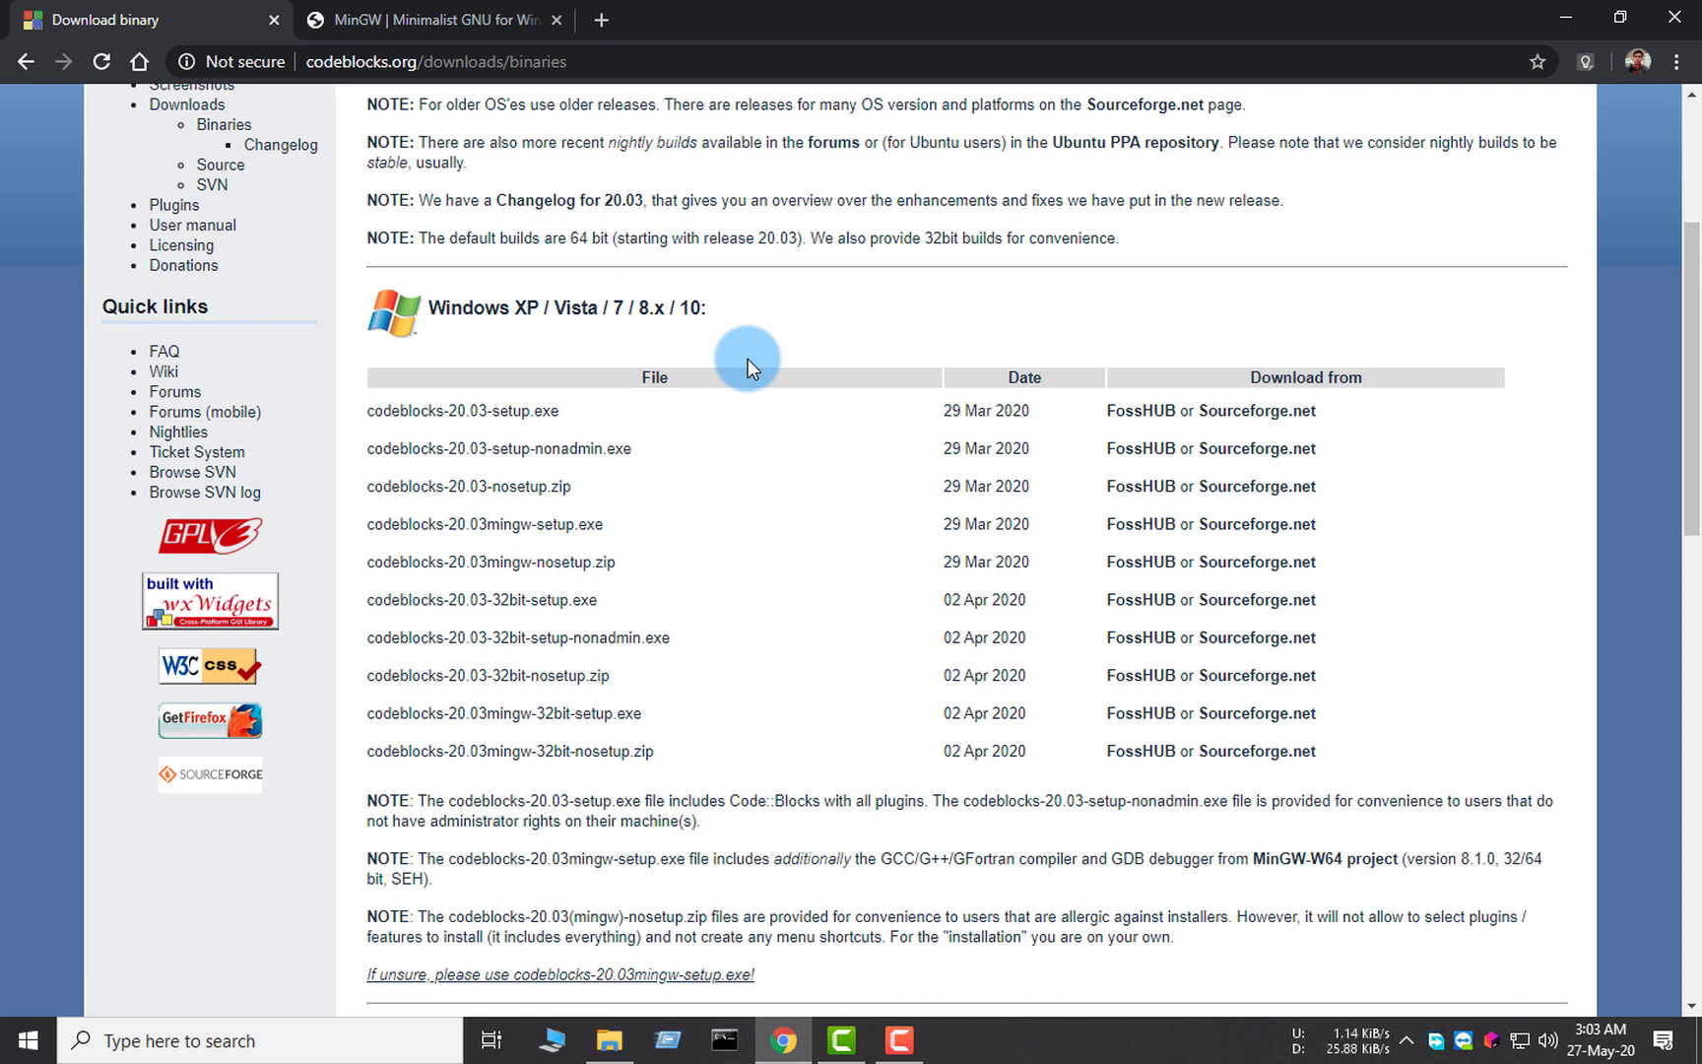
left_click_drag(340, 386, 536, 374)
left_click_drag(367, 522, 607, 520)
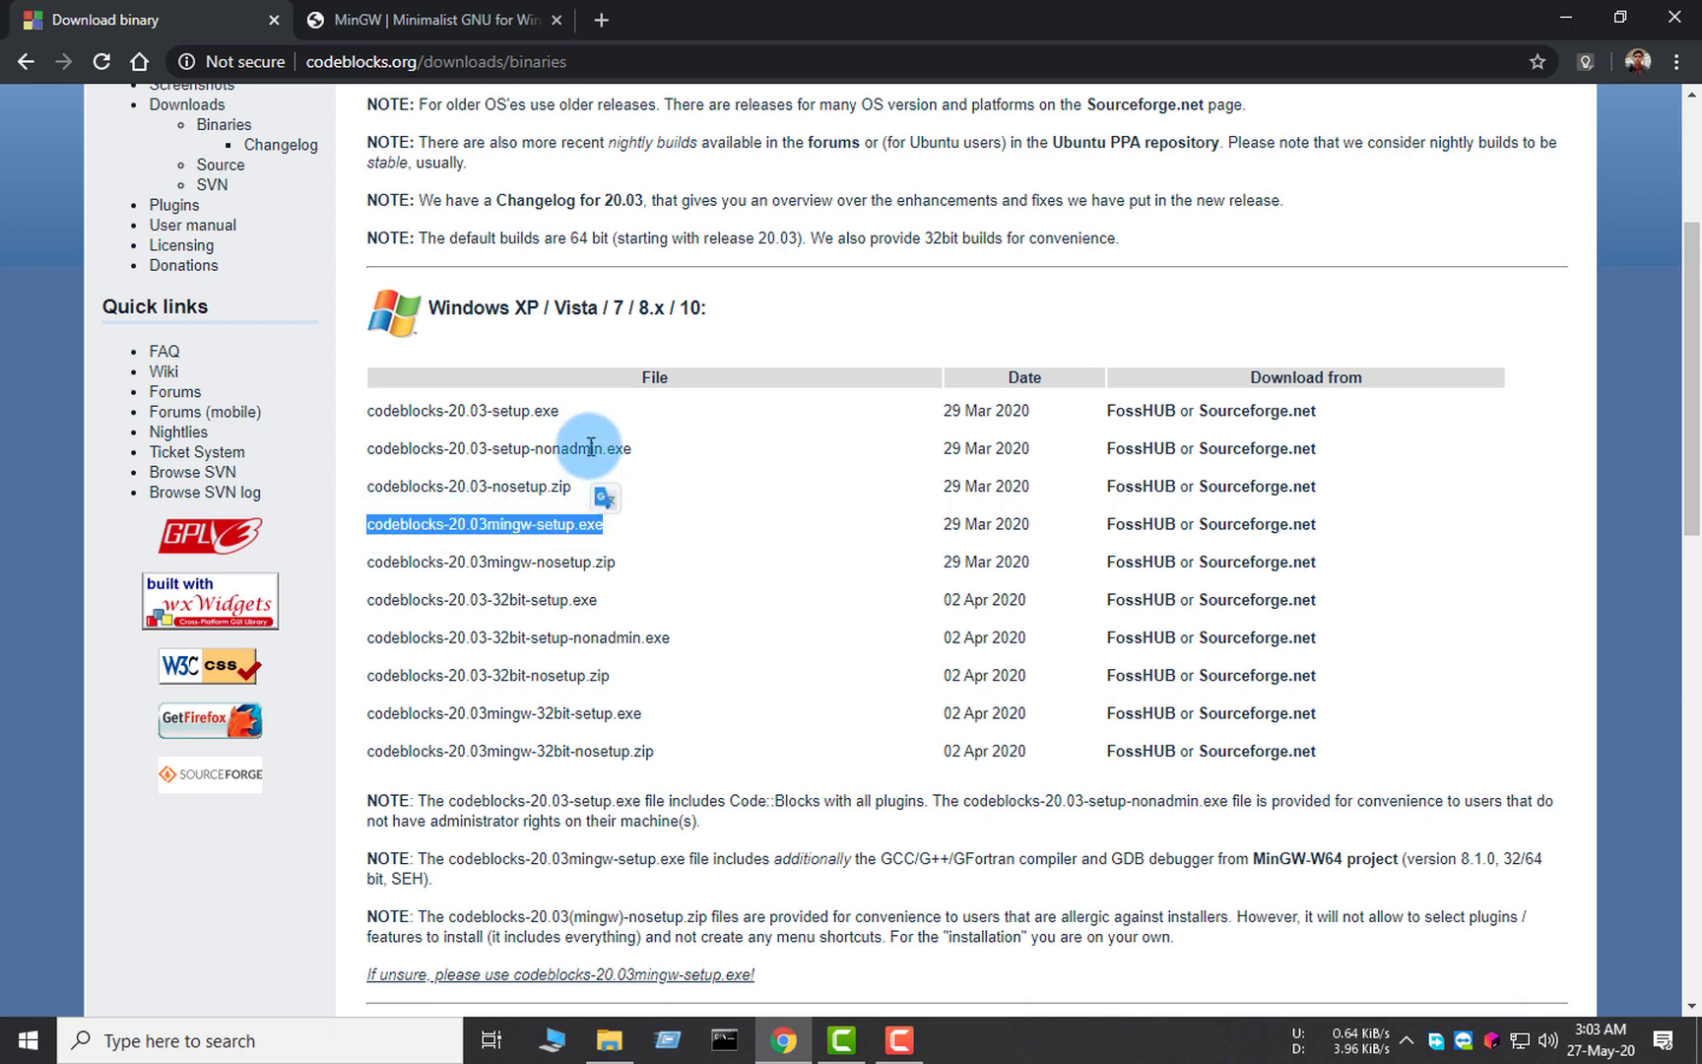
left_click_drag(399, 487, 607, 525)
left_click(367, 524)
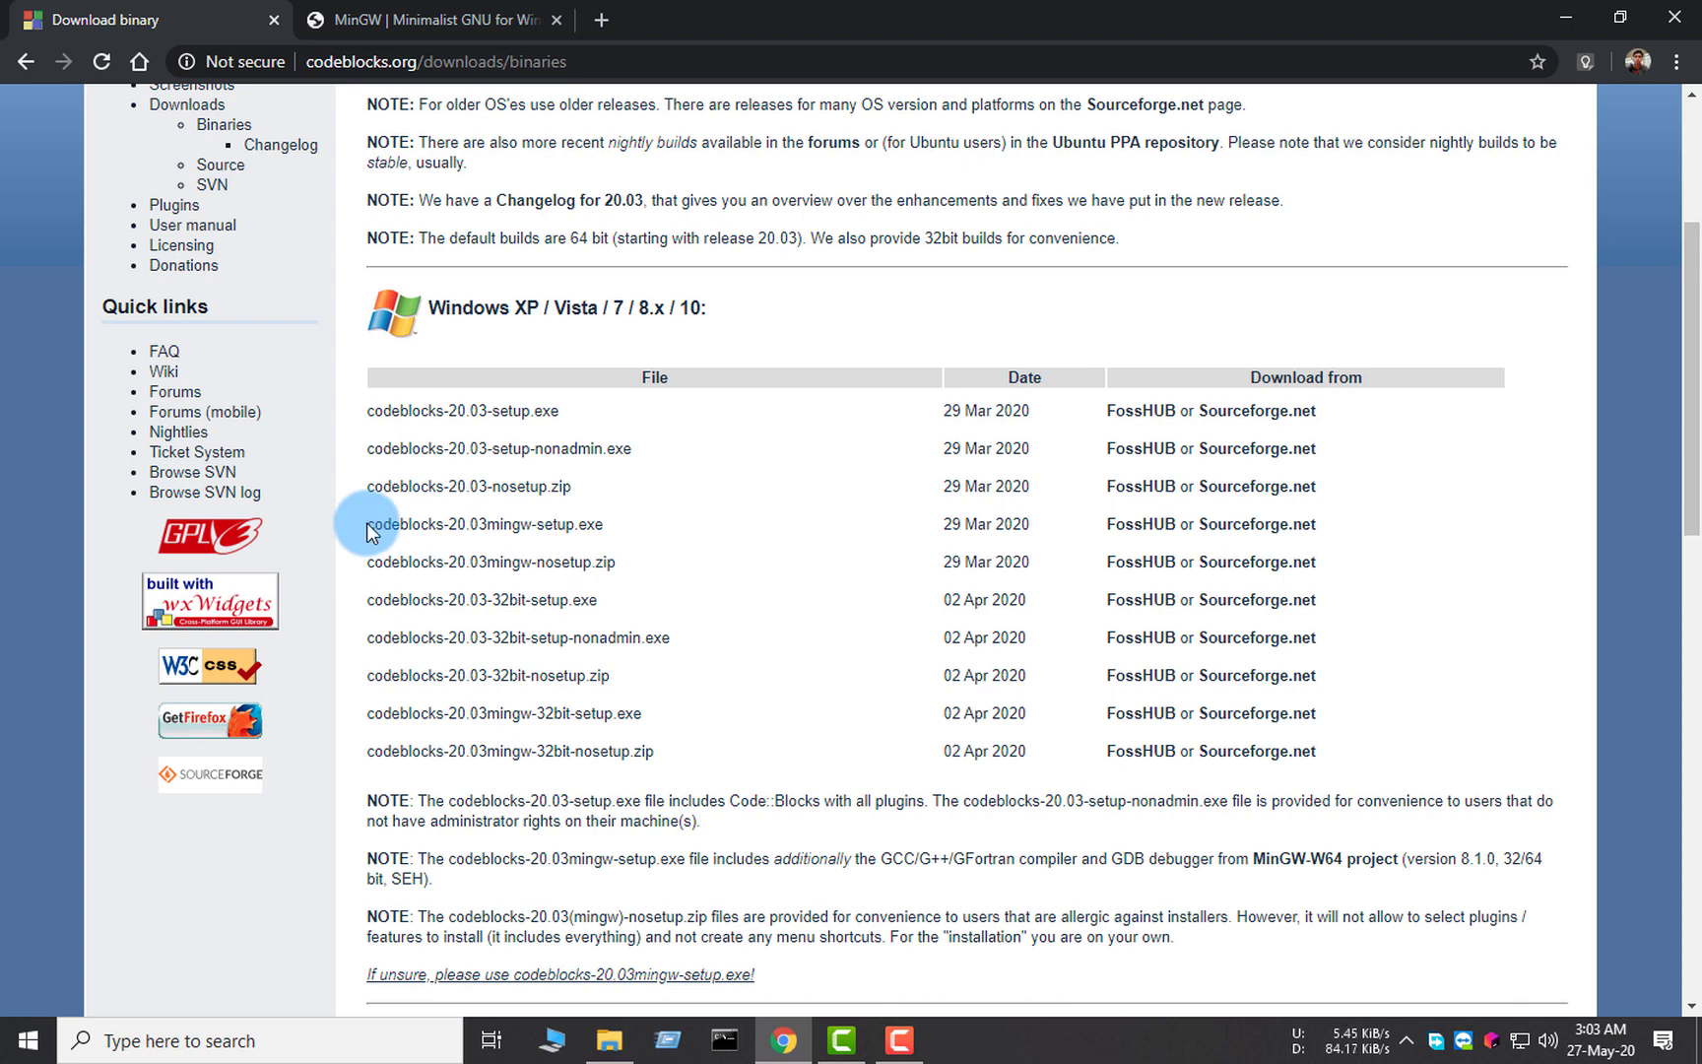
left_click_drag(366, 524, 589, 526)
left_click(595, 527)
left_click_drag(505, 525, 601, 525)
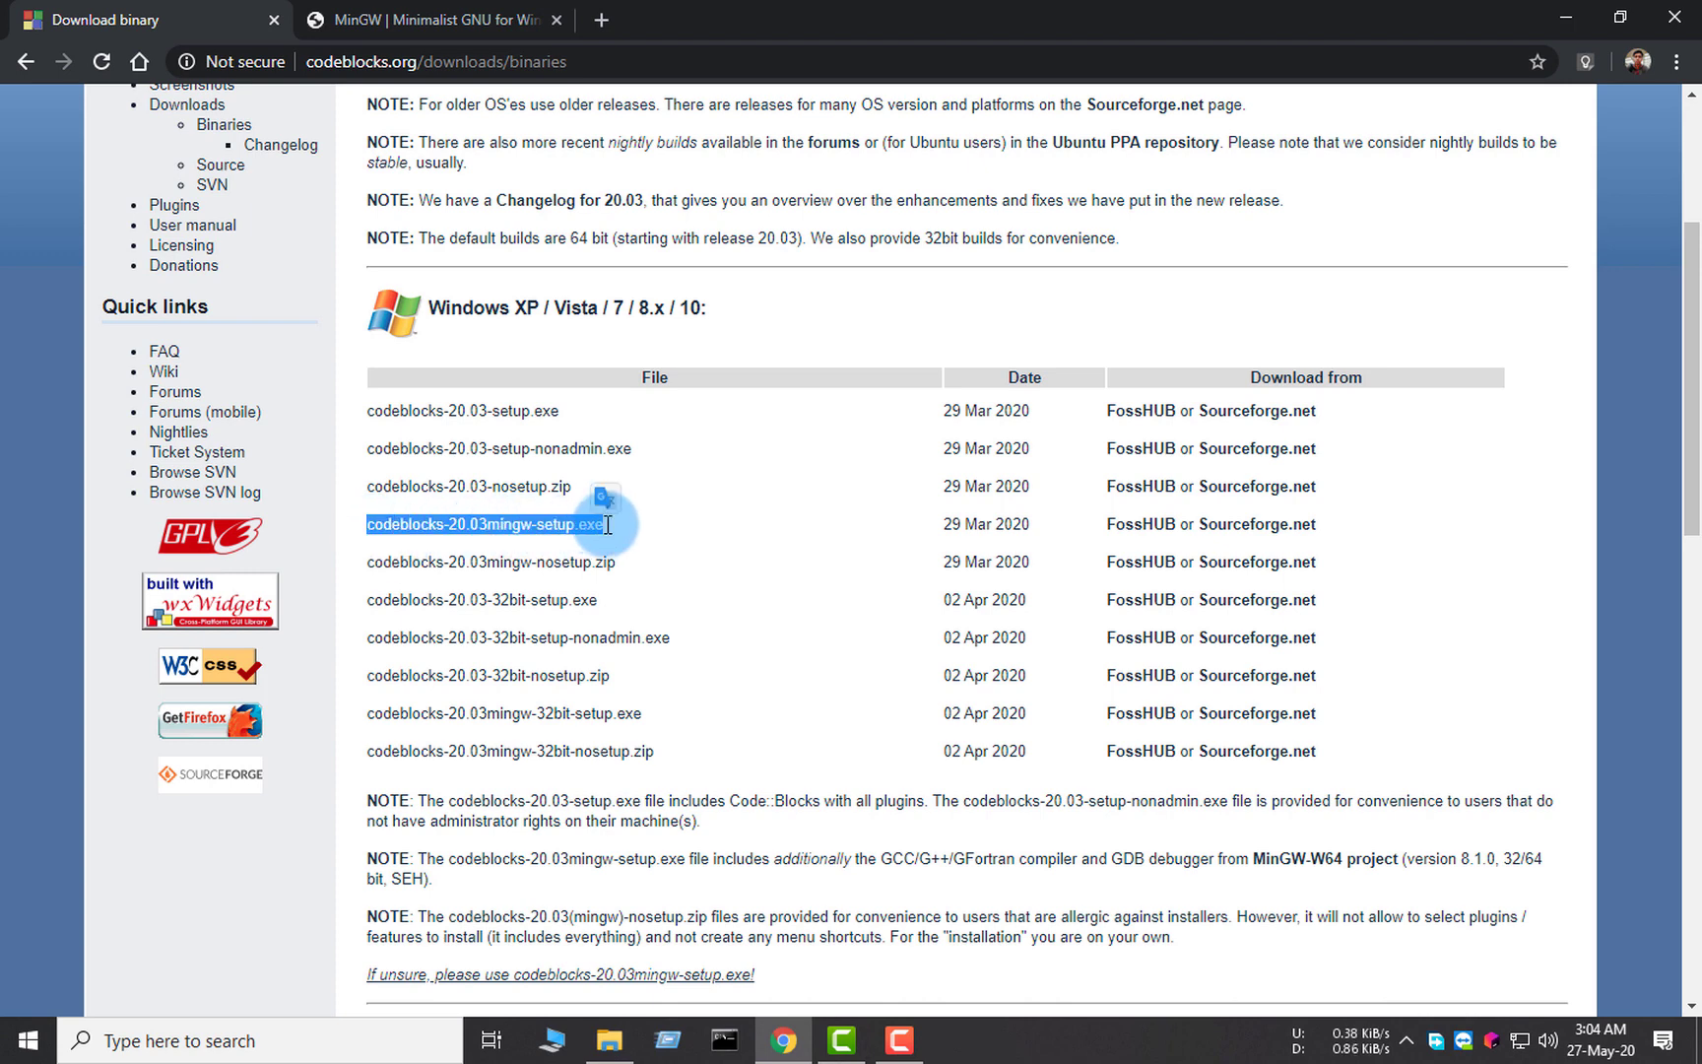
left_click(497, 532)
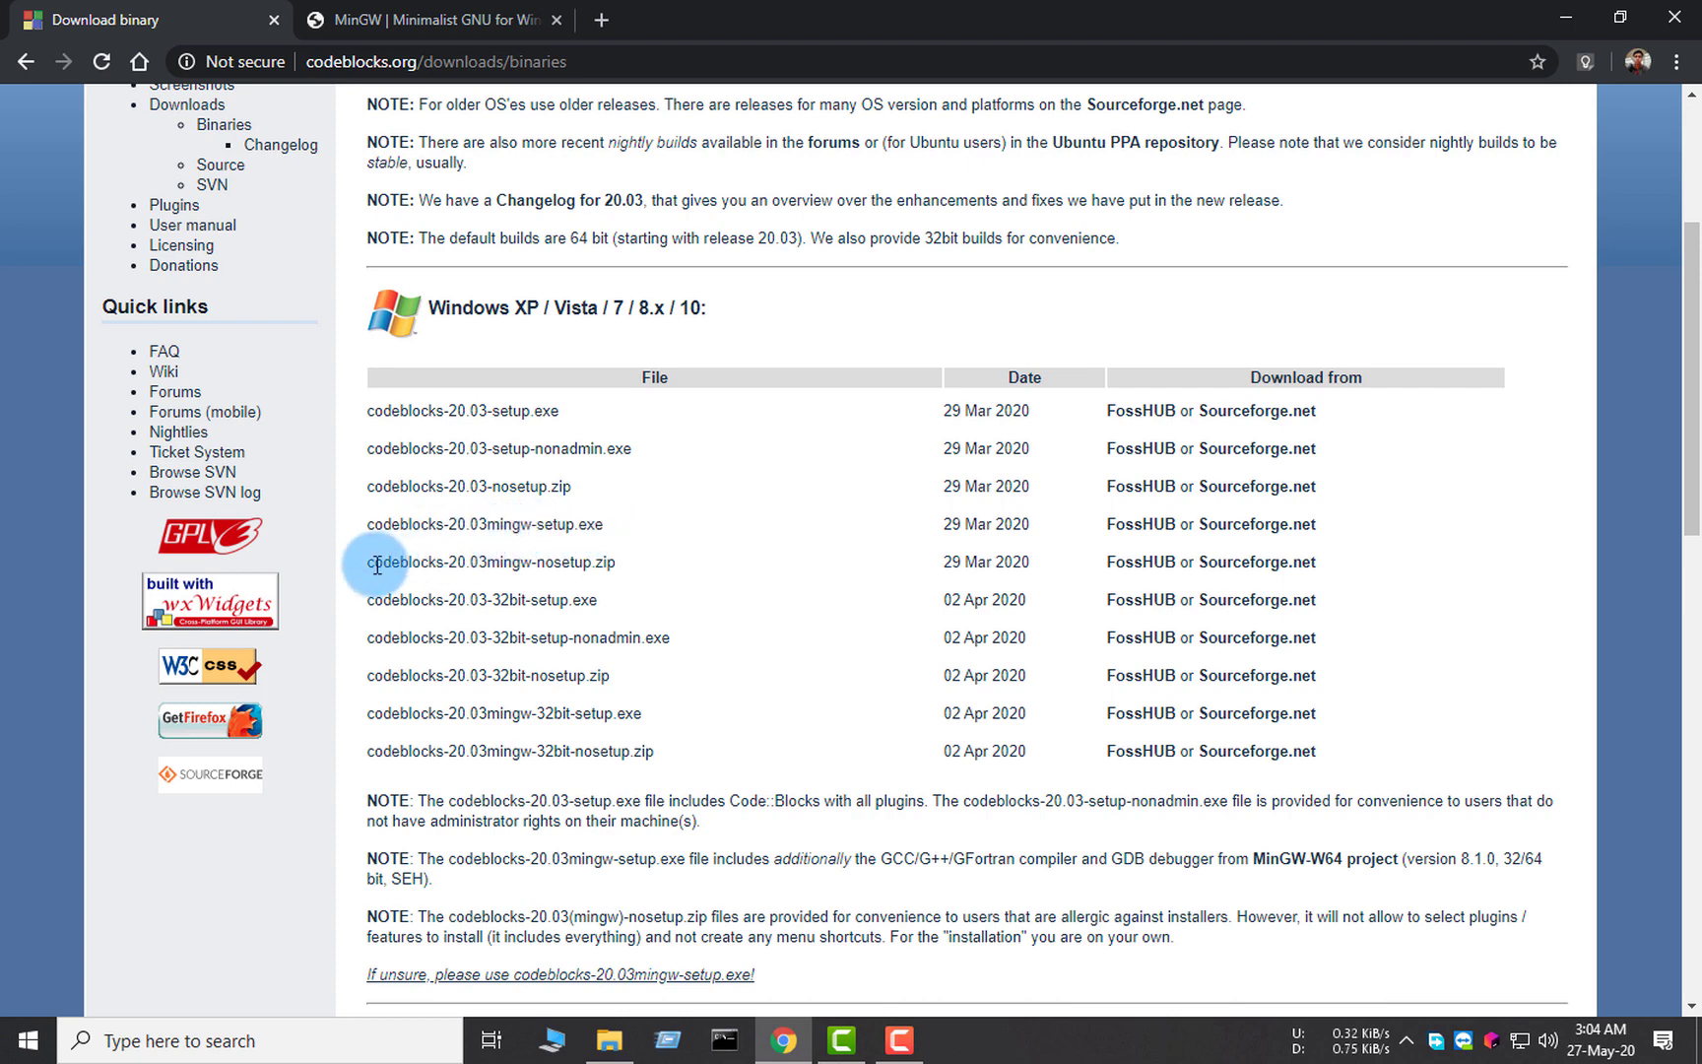
Compare the codeblocks-20.03mingw-nosetup.zip entry with codeblocks-20.03mingw-setup.exe in the Windows package list
left_click_drag(371, 565, 624, 563)
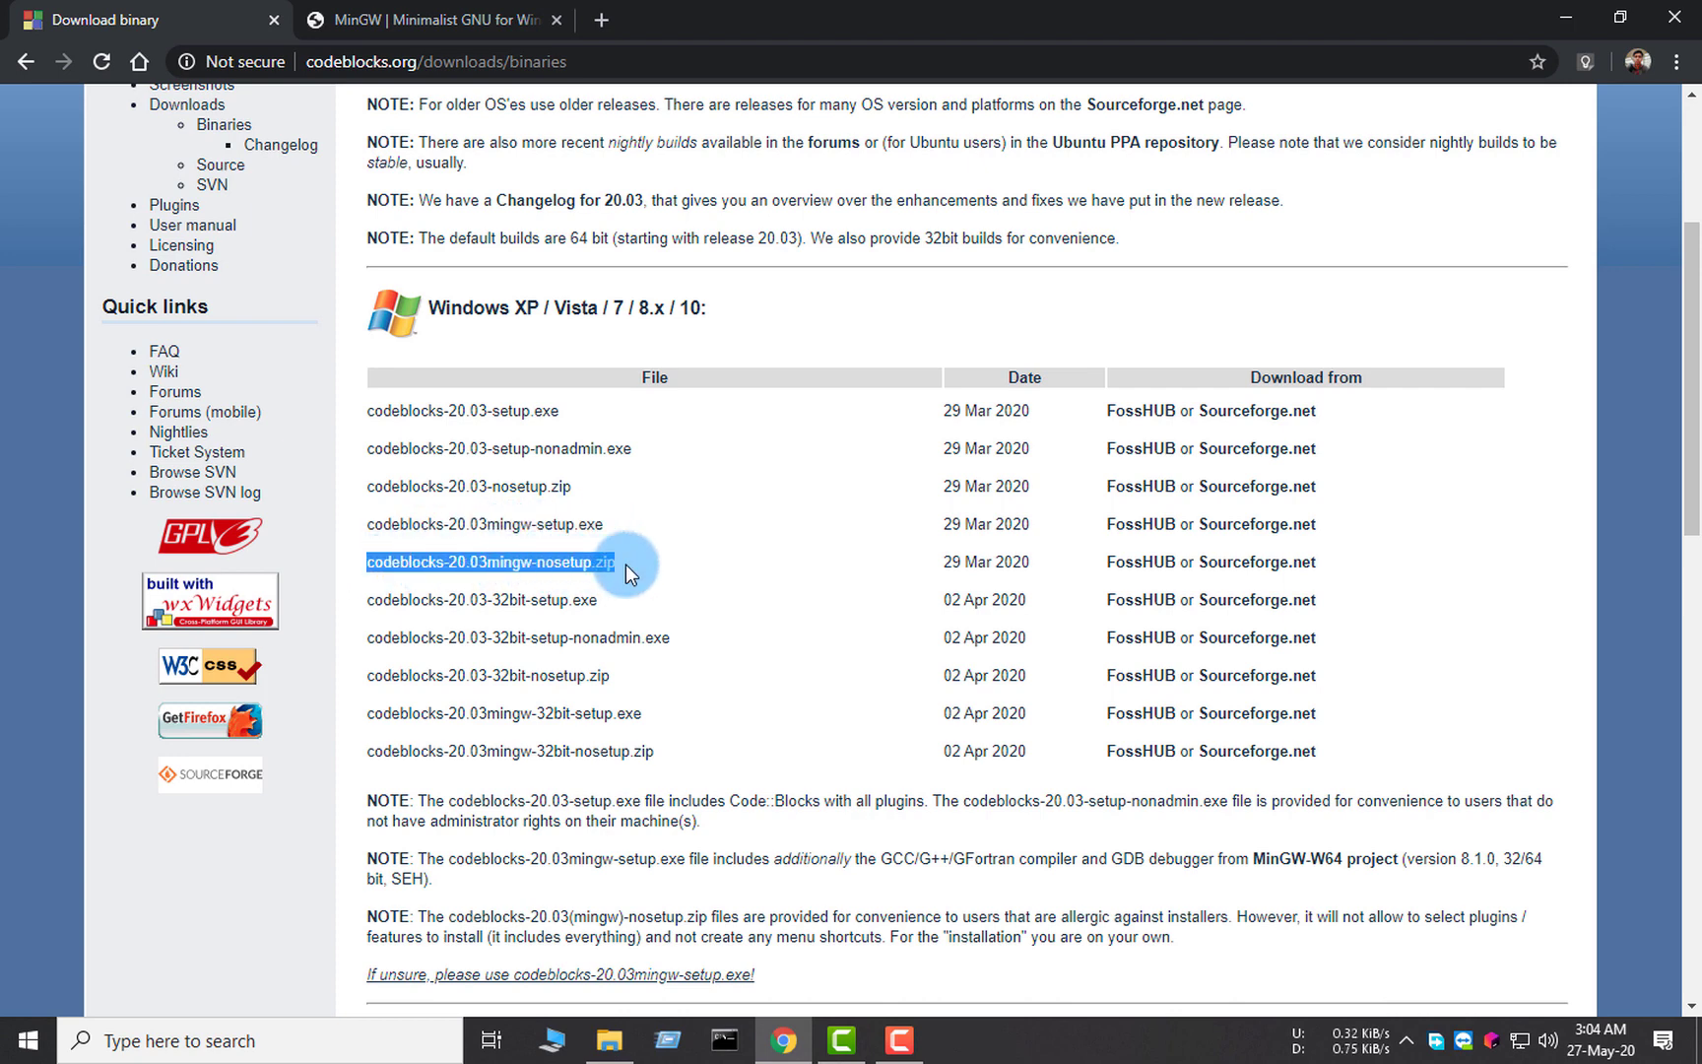
left_click(376, 525)
left_click_drag(375, 525, 608, 558)
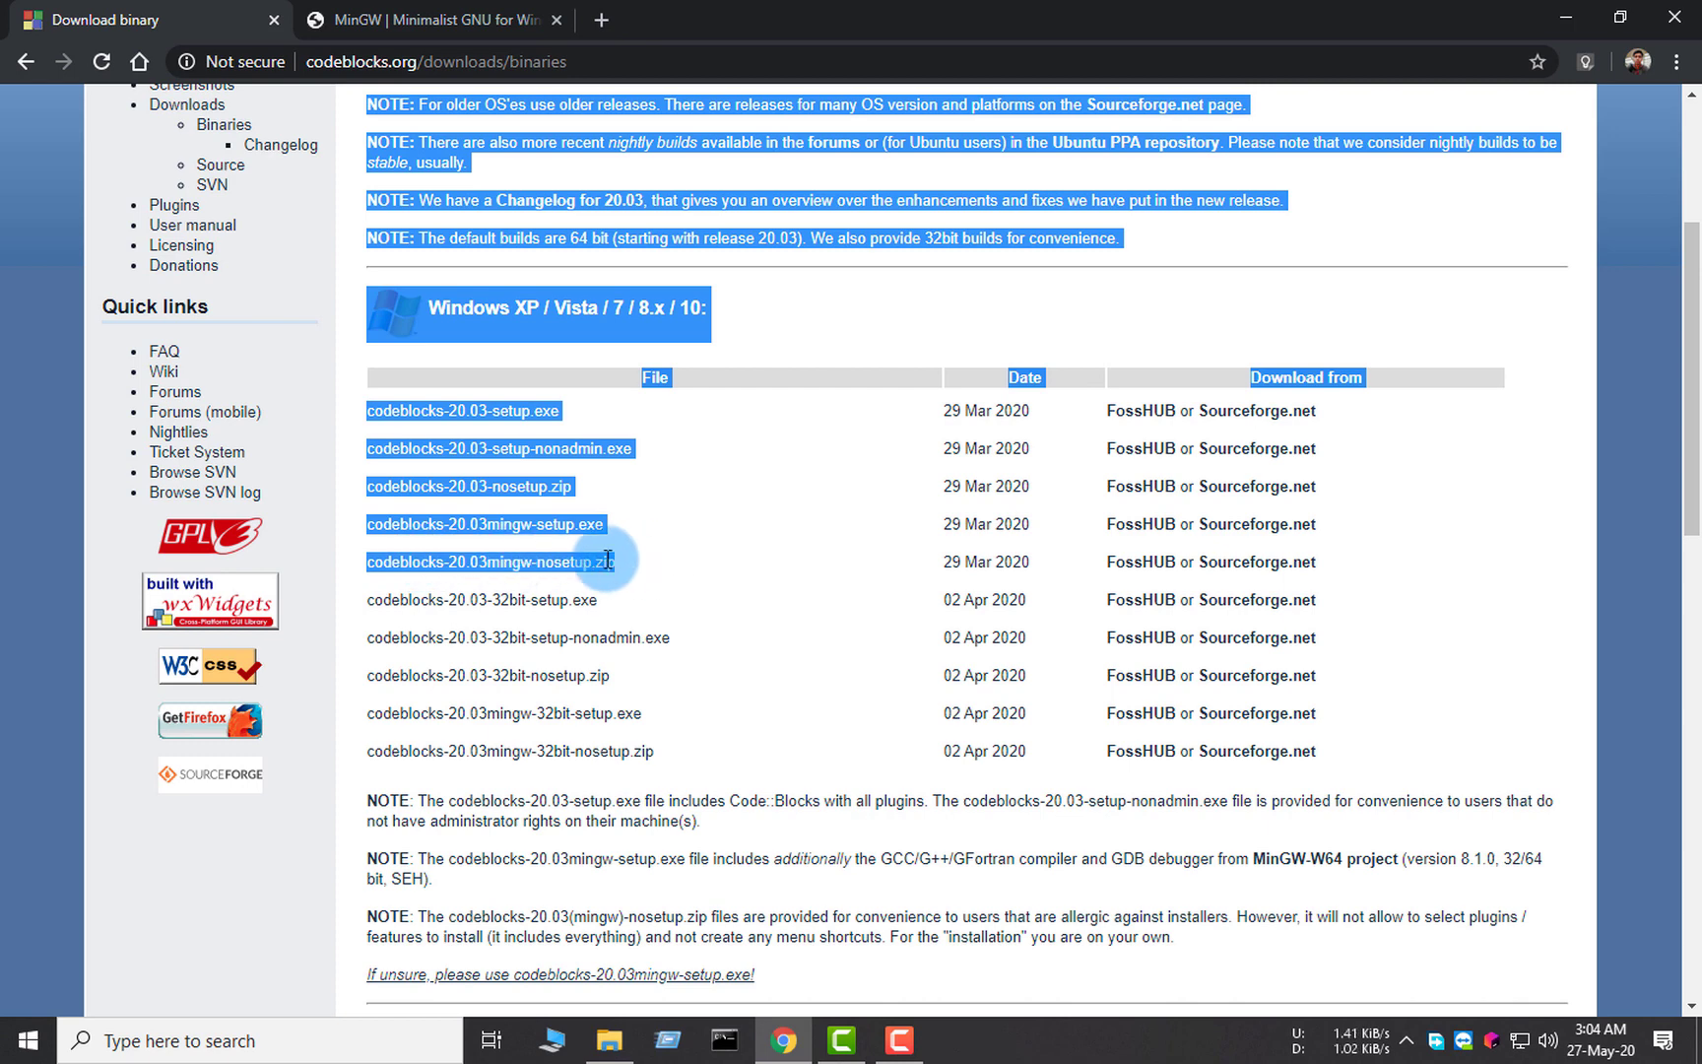
left_click(602, 558)
left_click_drag(366, 525, 604, 530)
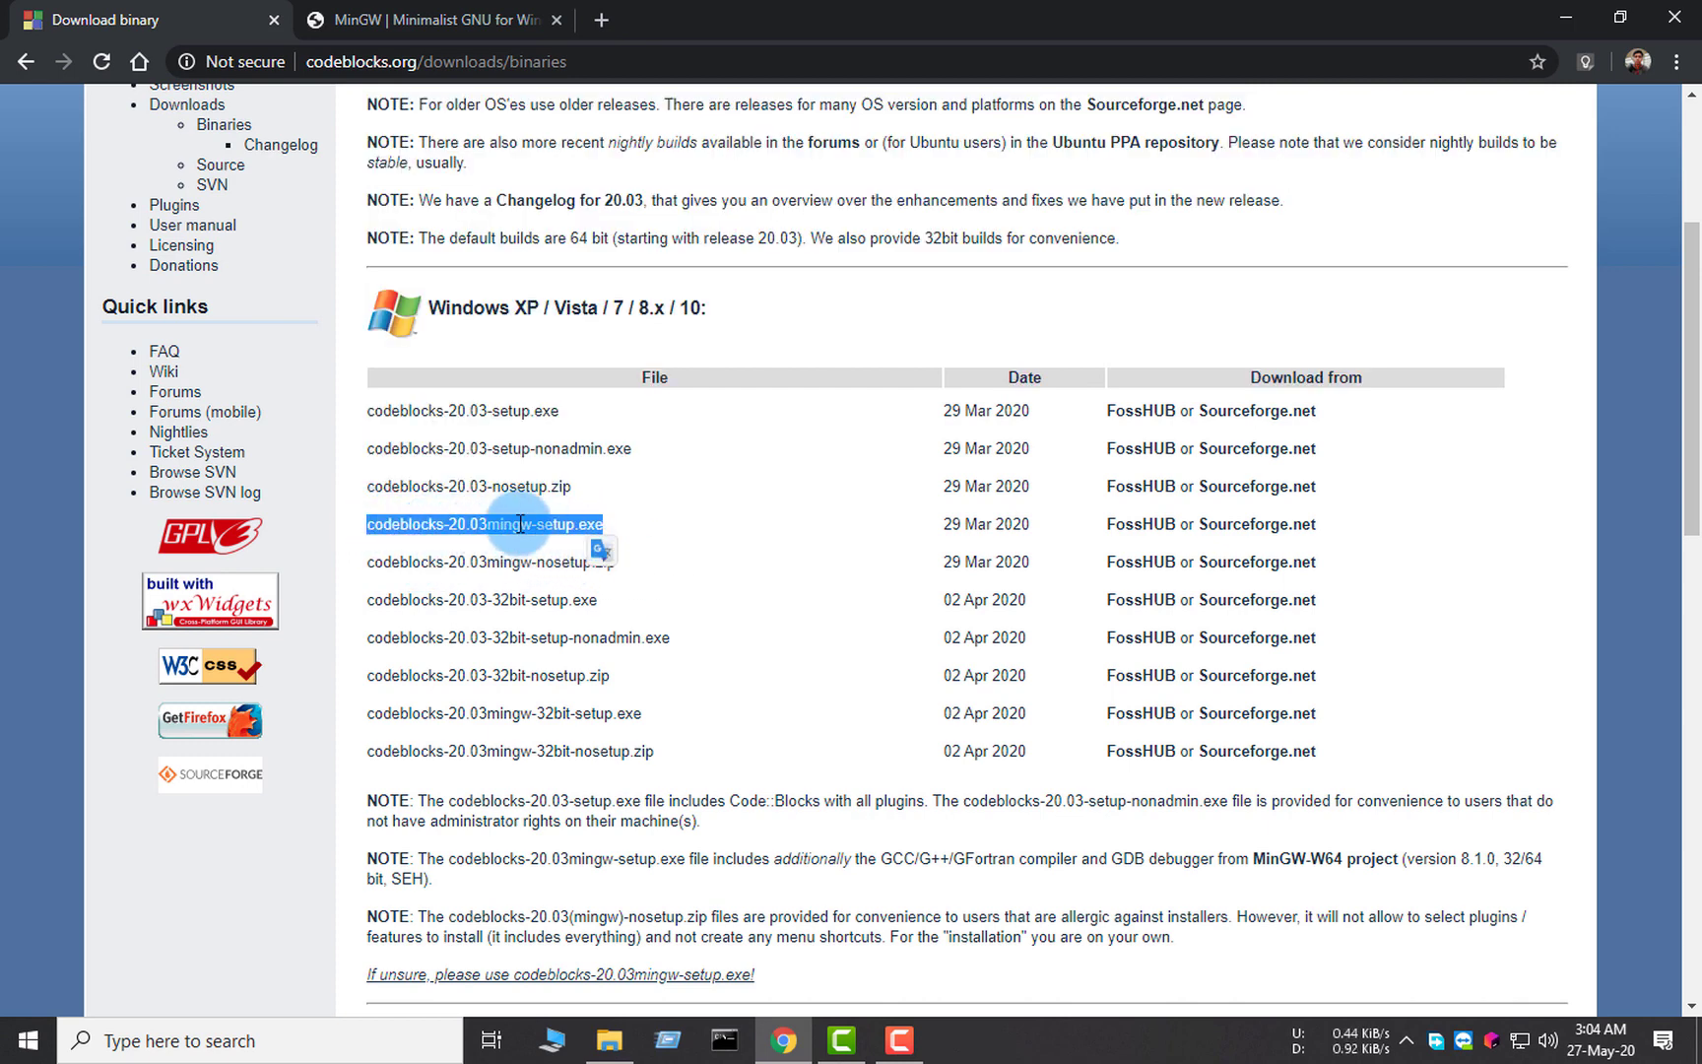
left_click(514, 526)
left_click_drag(368, 562, 616, 562)
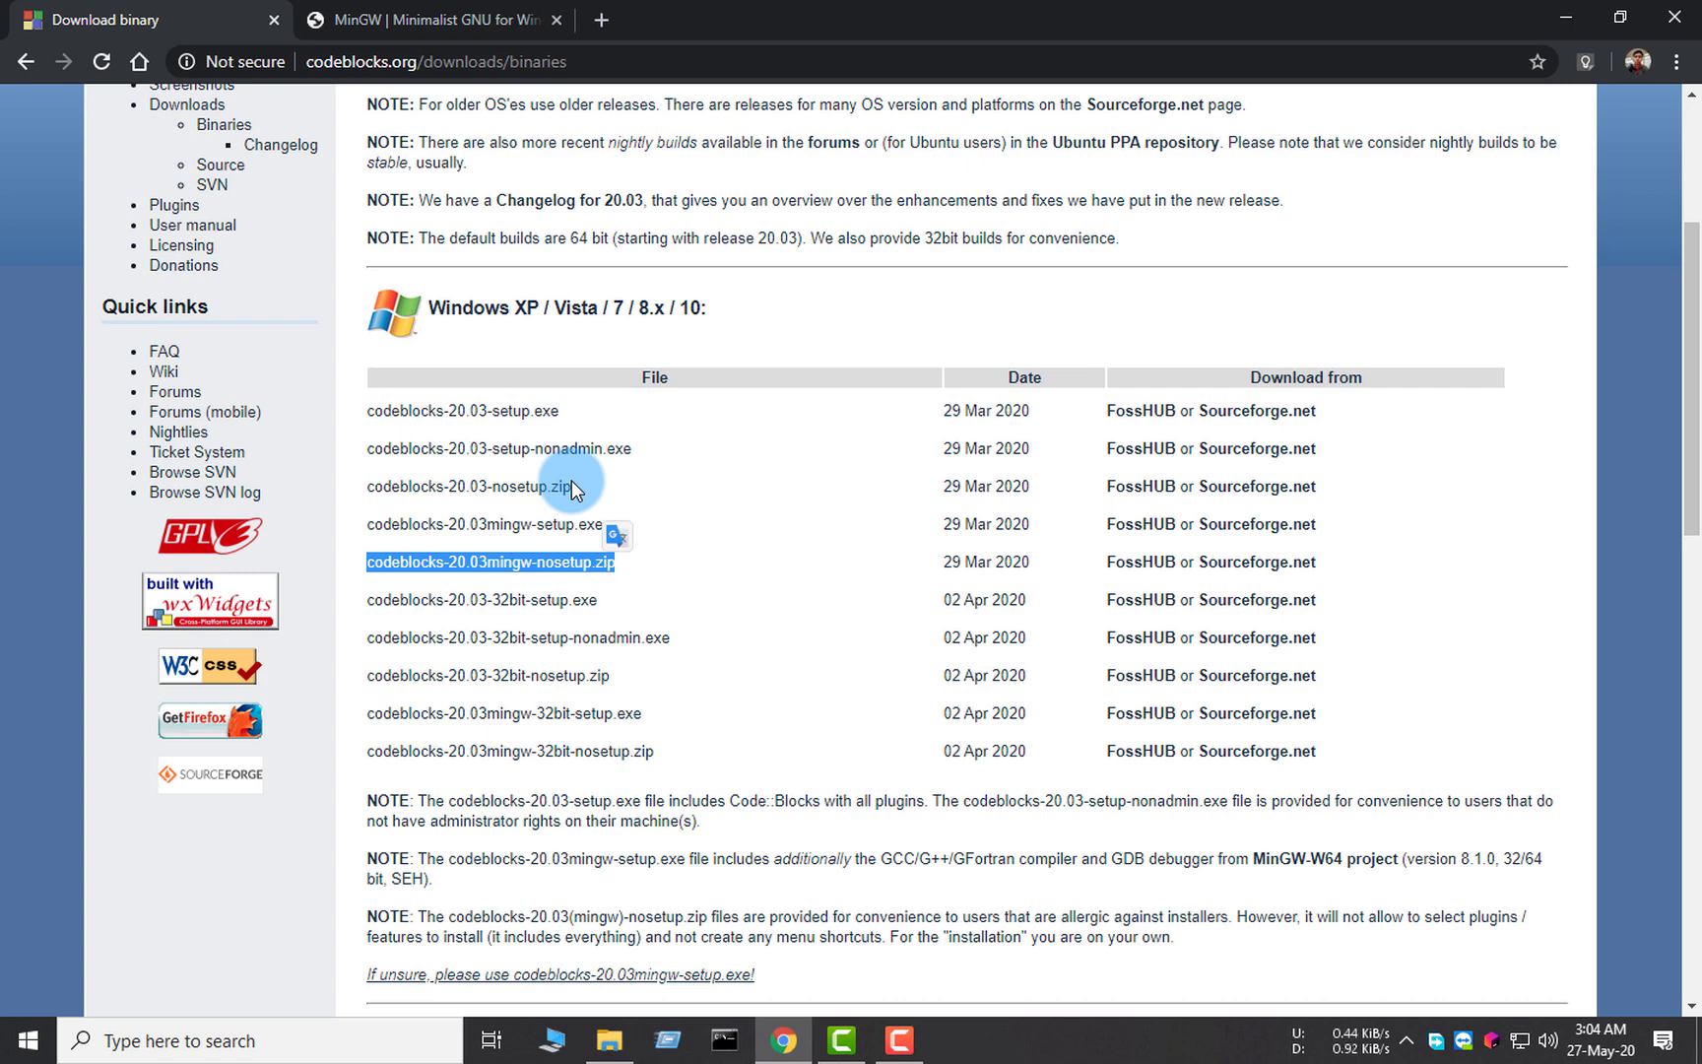
left_click(650, 367)
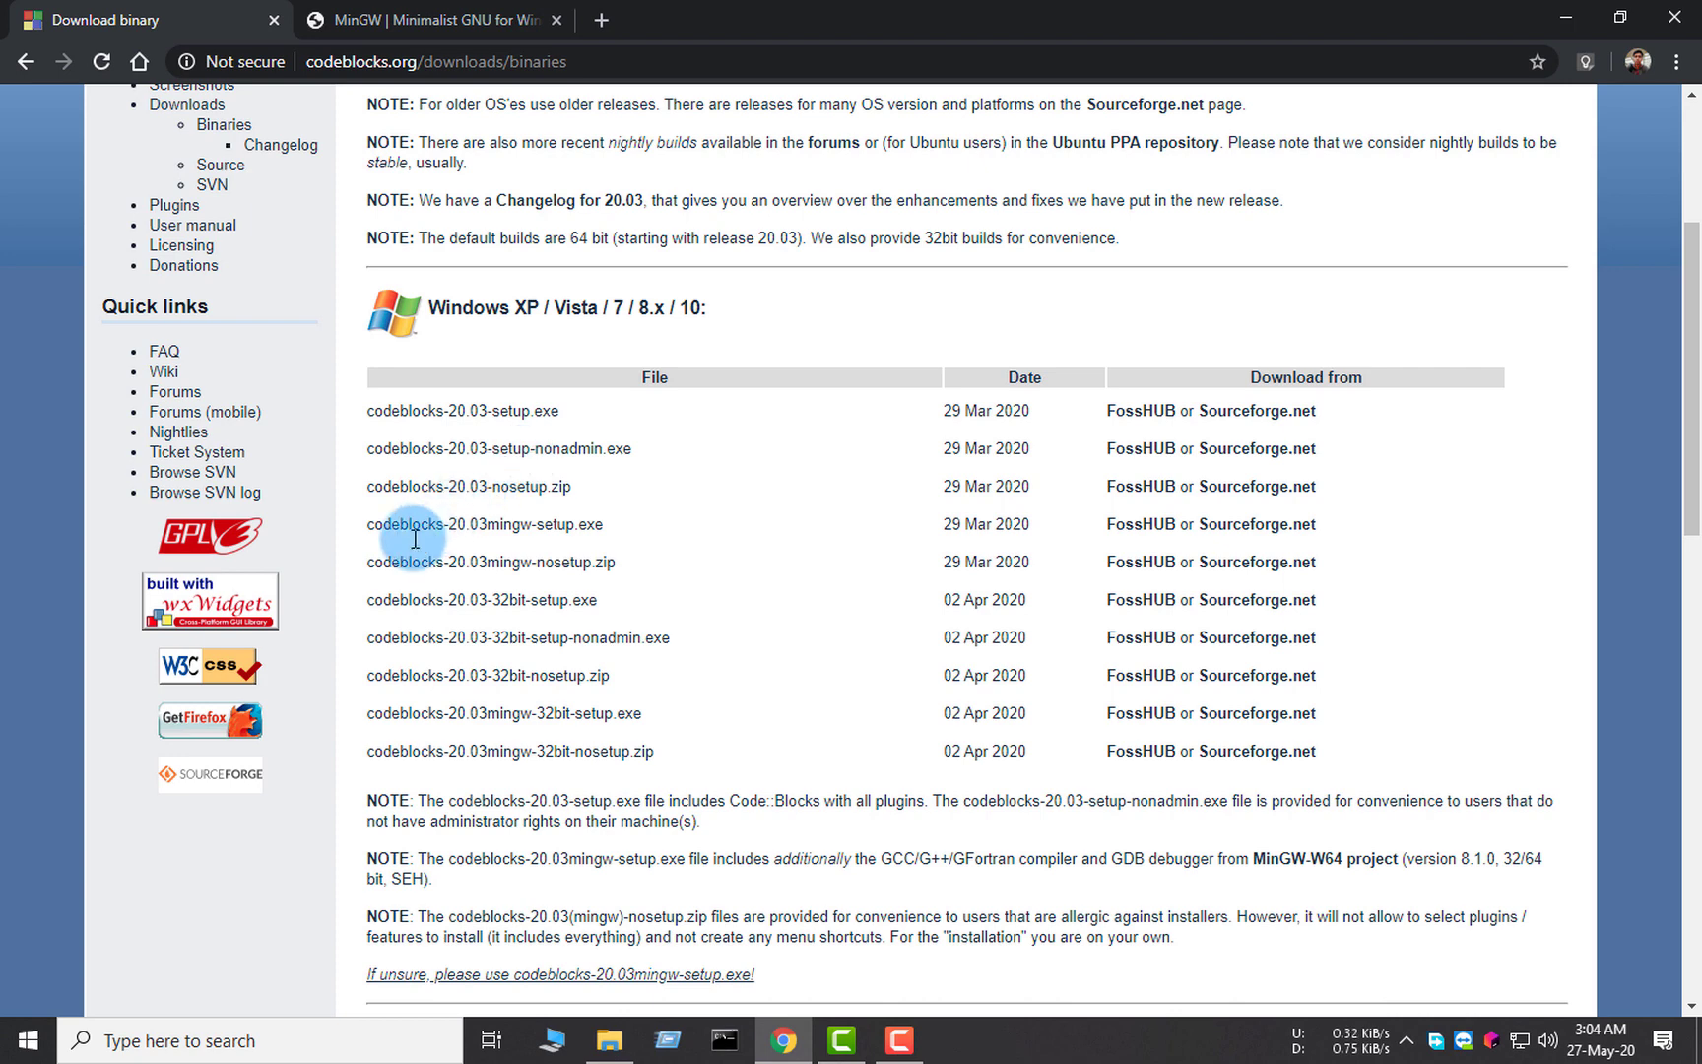
Open the FossHUB download page for the codeblocks-20.03mingw-setup.exe package
left_click_drag(394, 533, 589, 528)
left_click(591, 528)
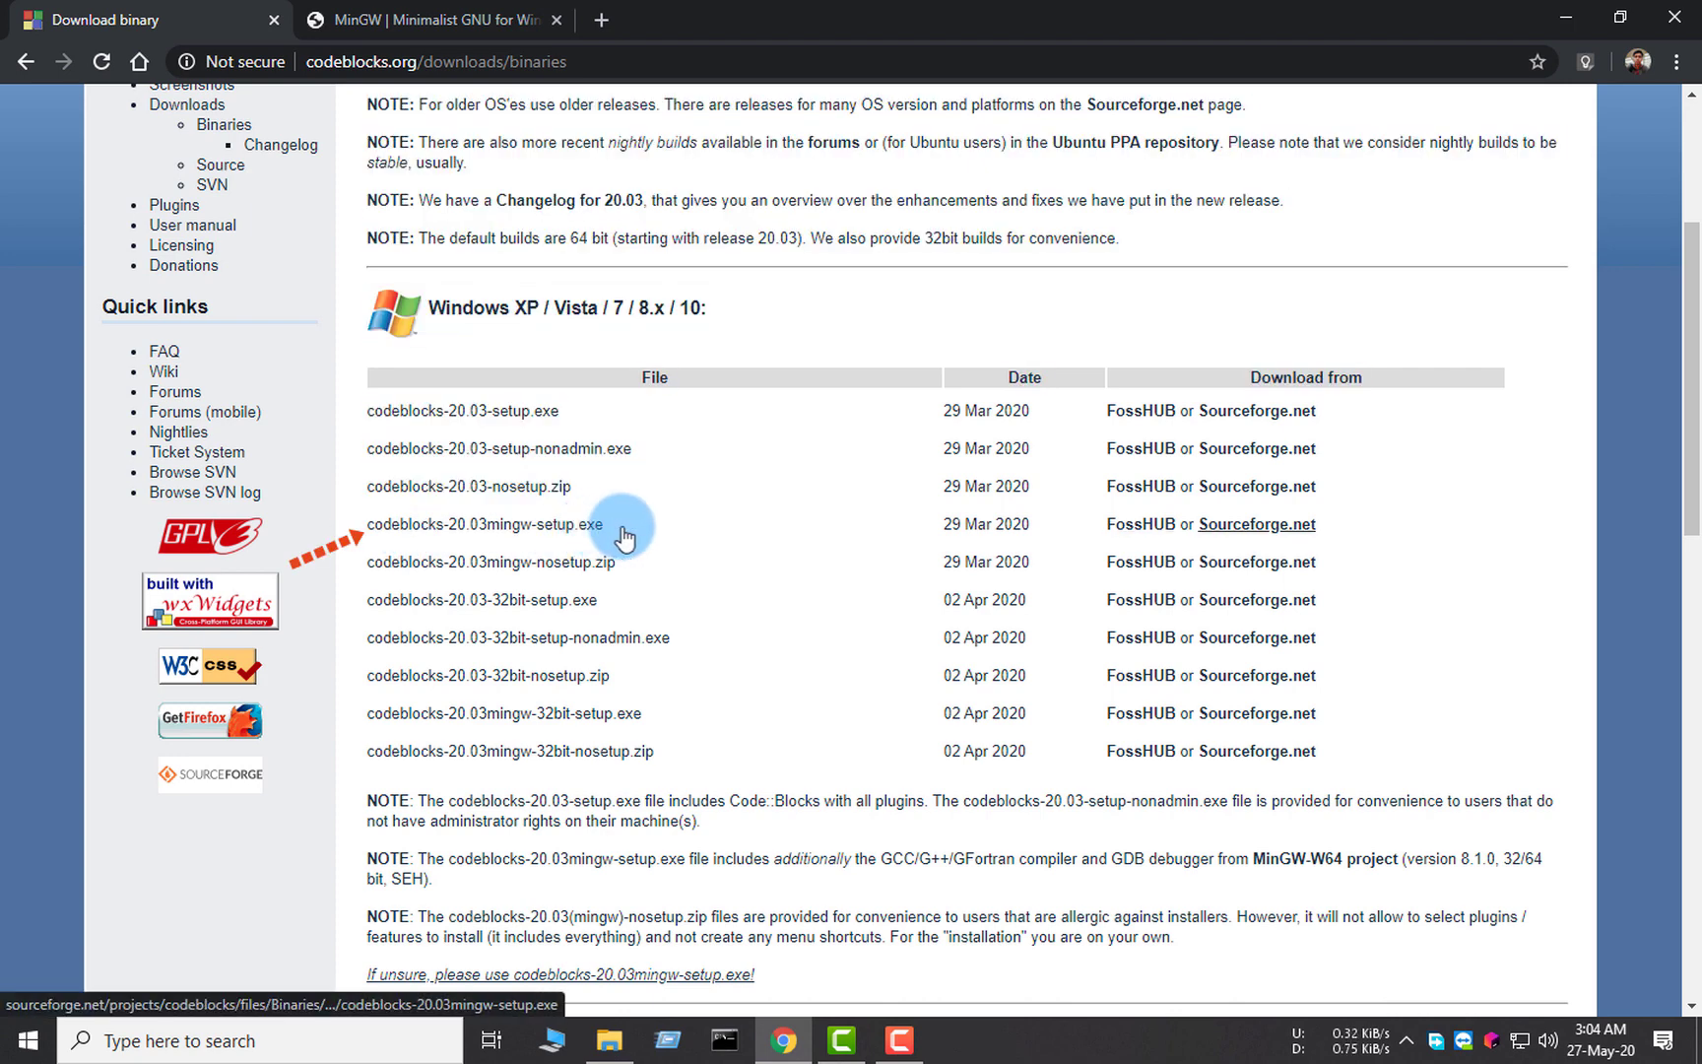
left_click(1138, 527)
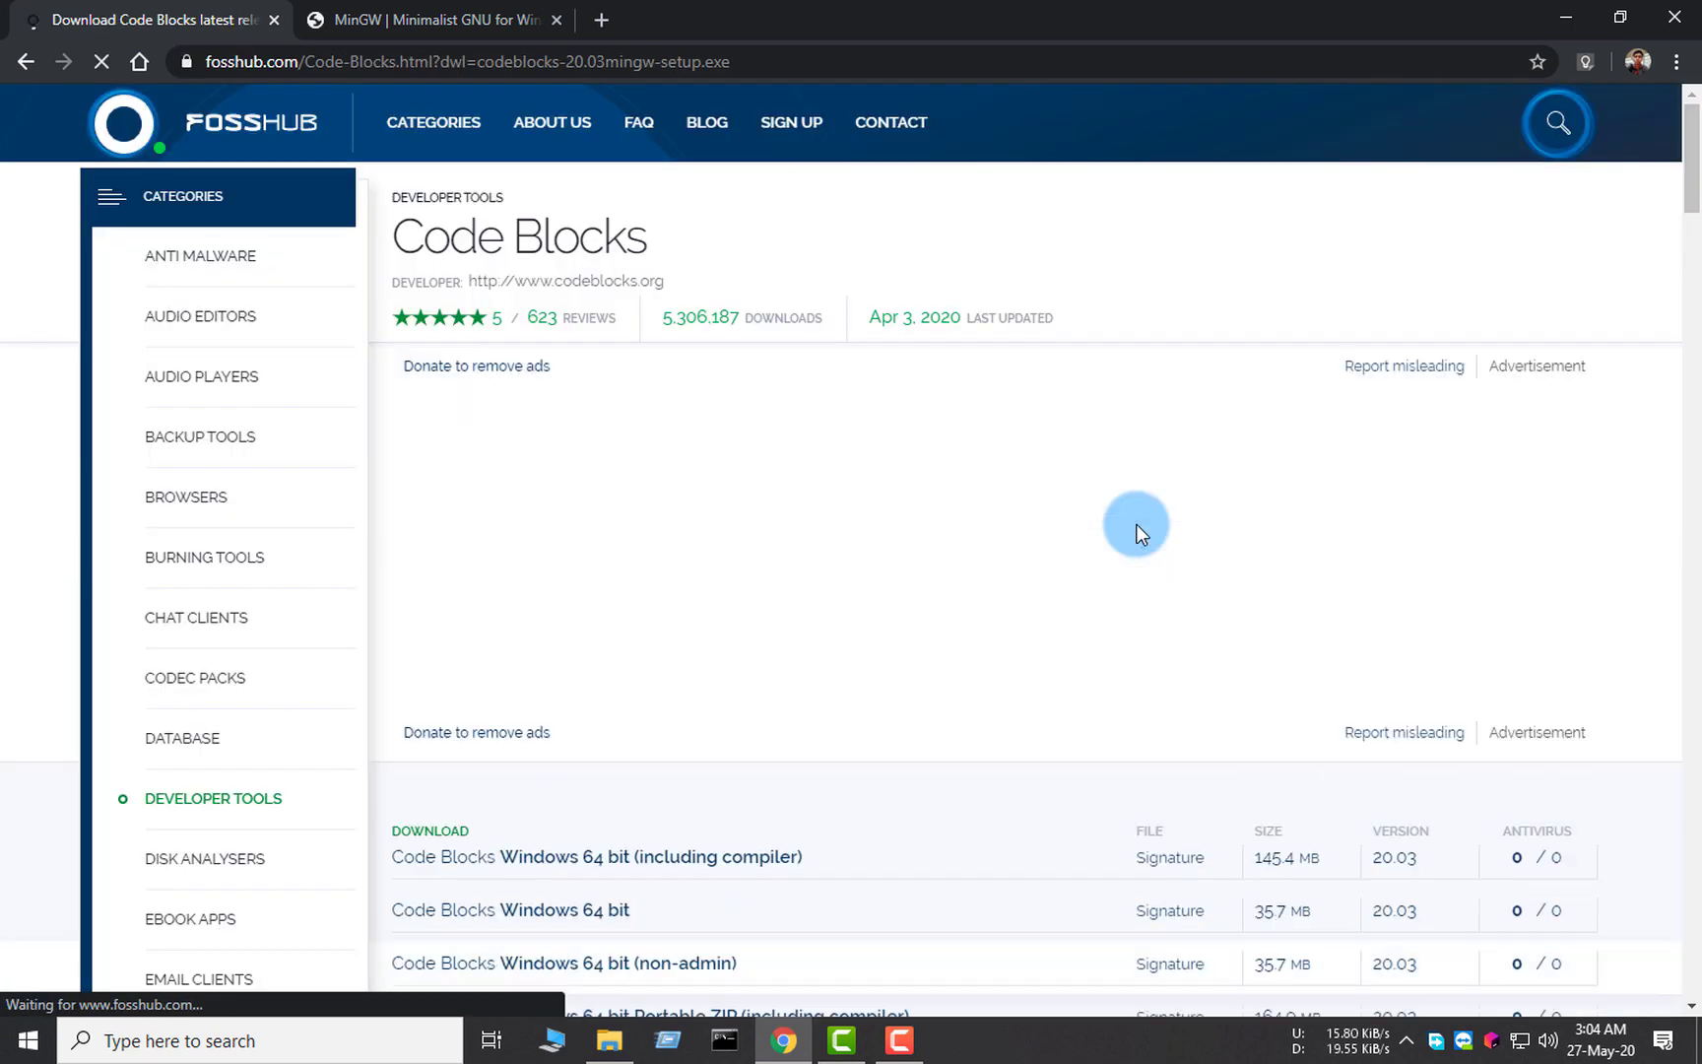
left_click(1602, 973)
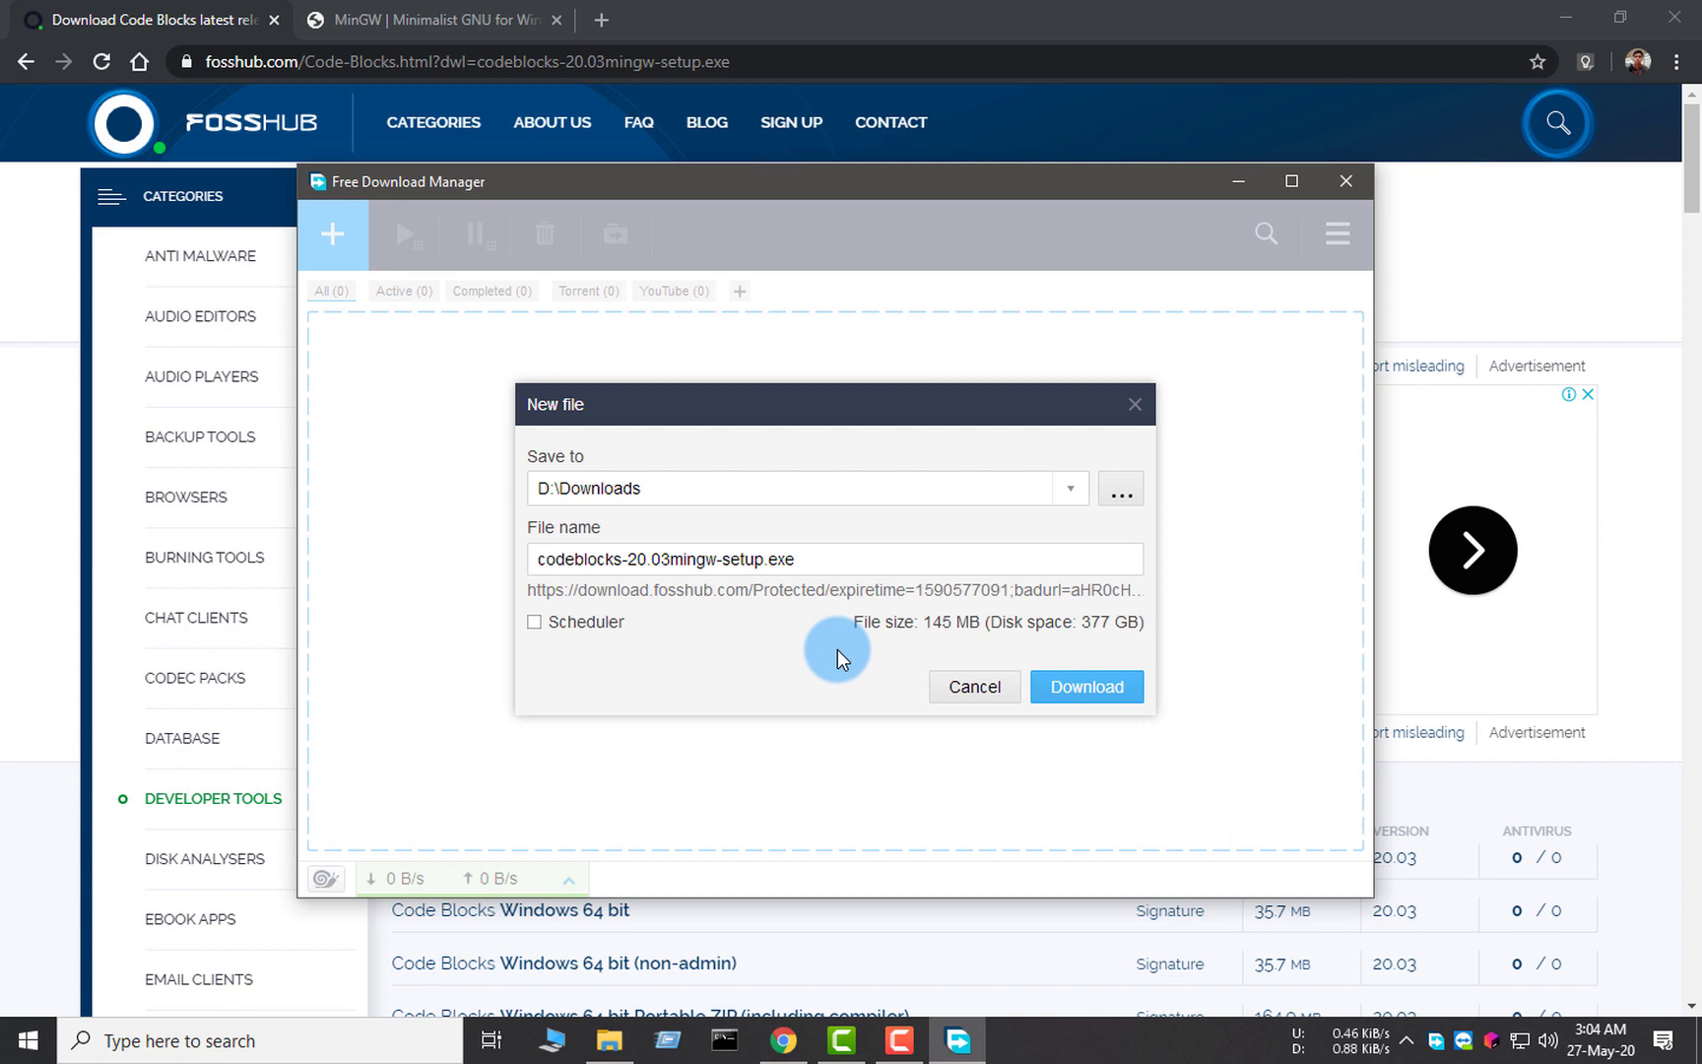
left_click(961, 687)
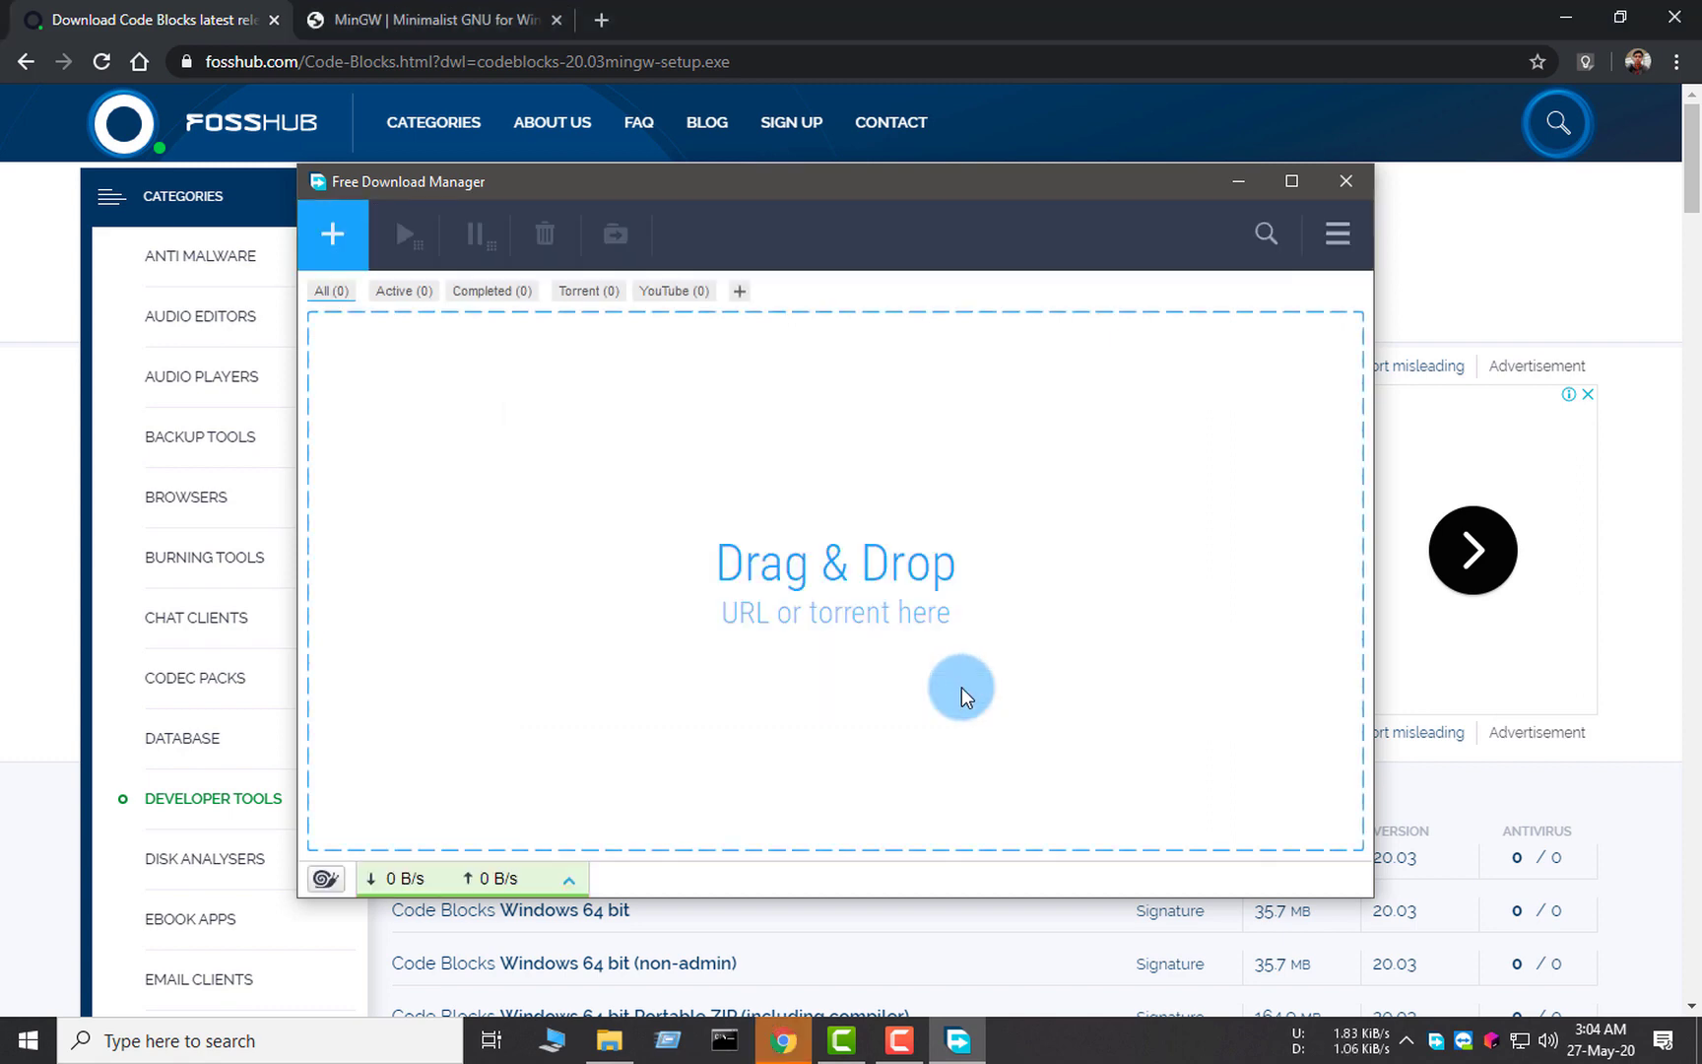
left_click(1346, 181)
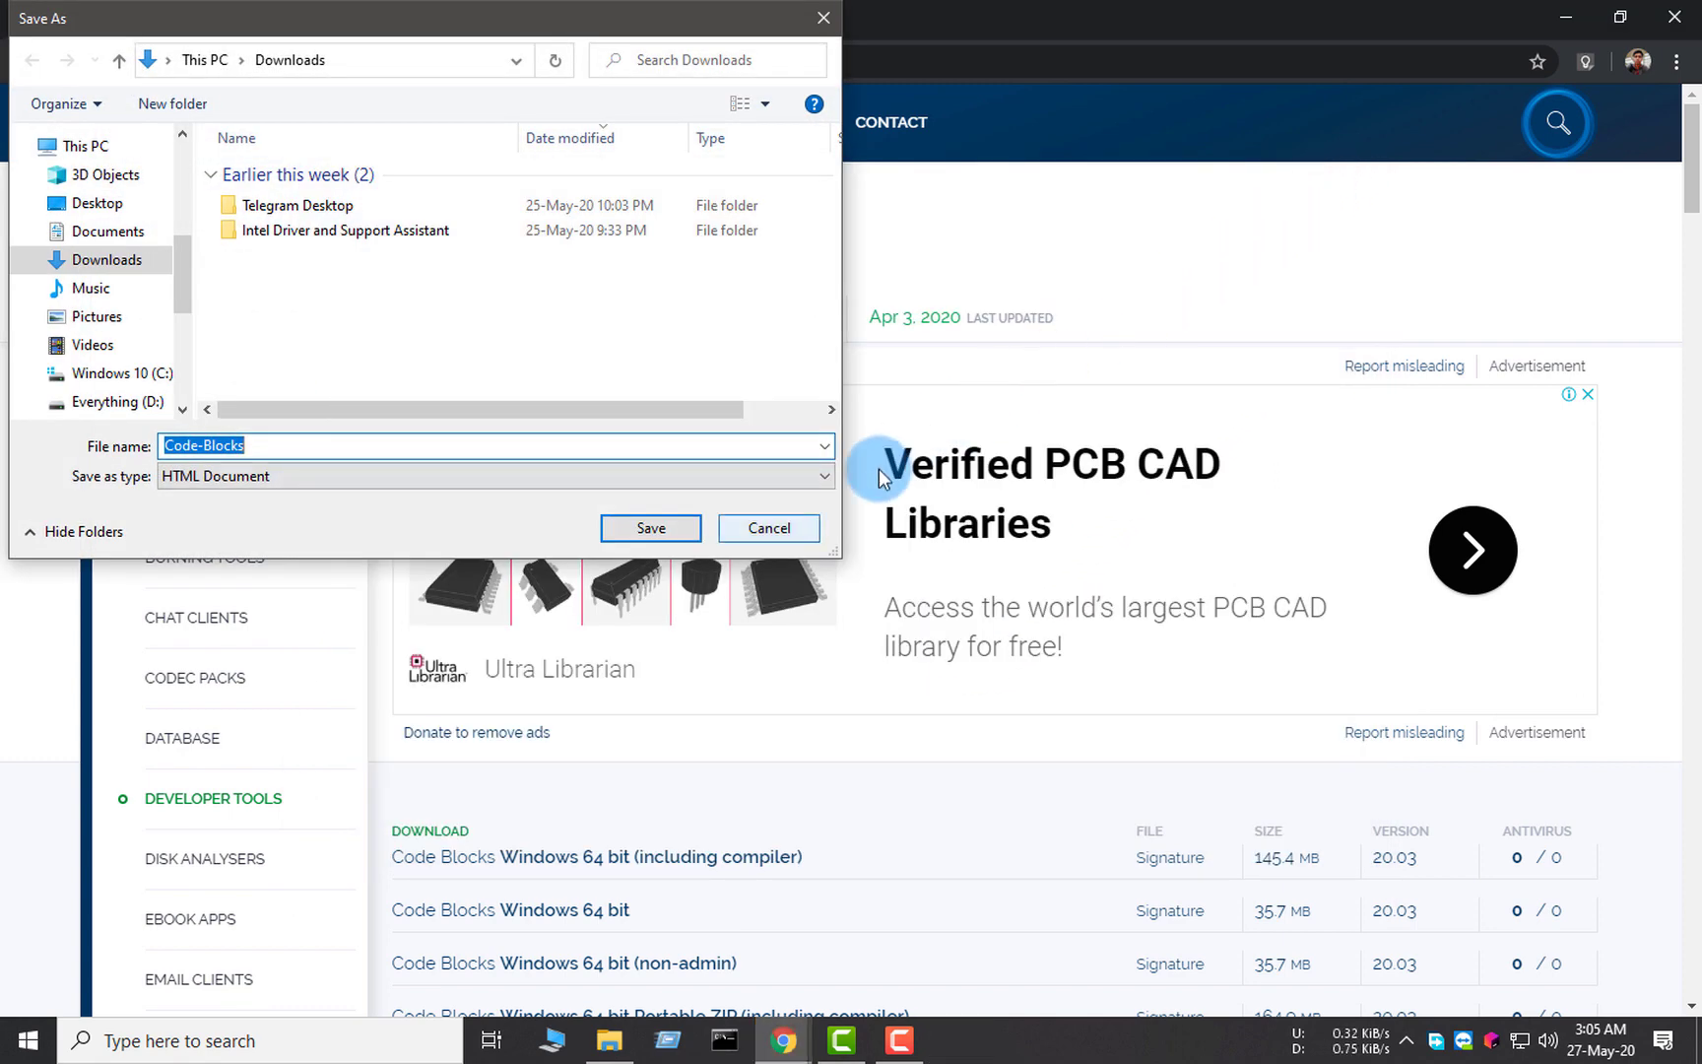
left_click(791, 523)
Minimise the browser, switch to File Explorer and refresh the D:\Downloads folder holding codeblocks-20.03mingw-setup
left_click(1566, 18)
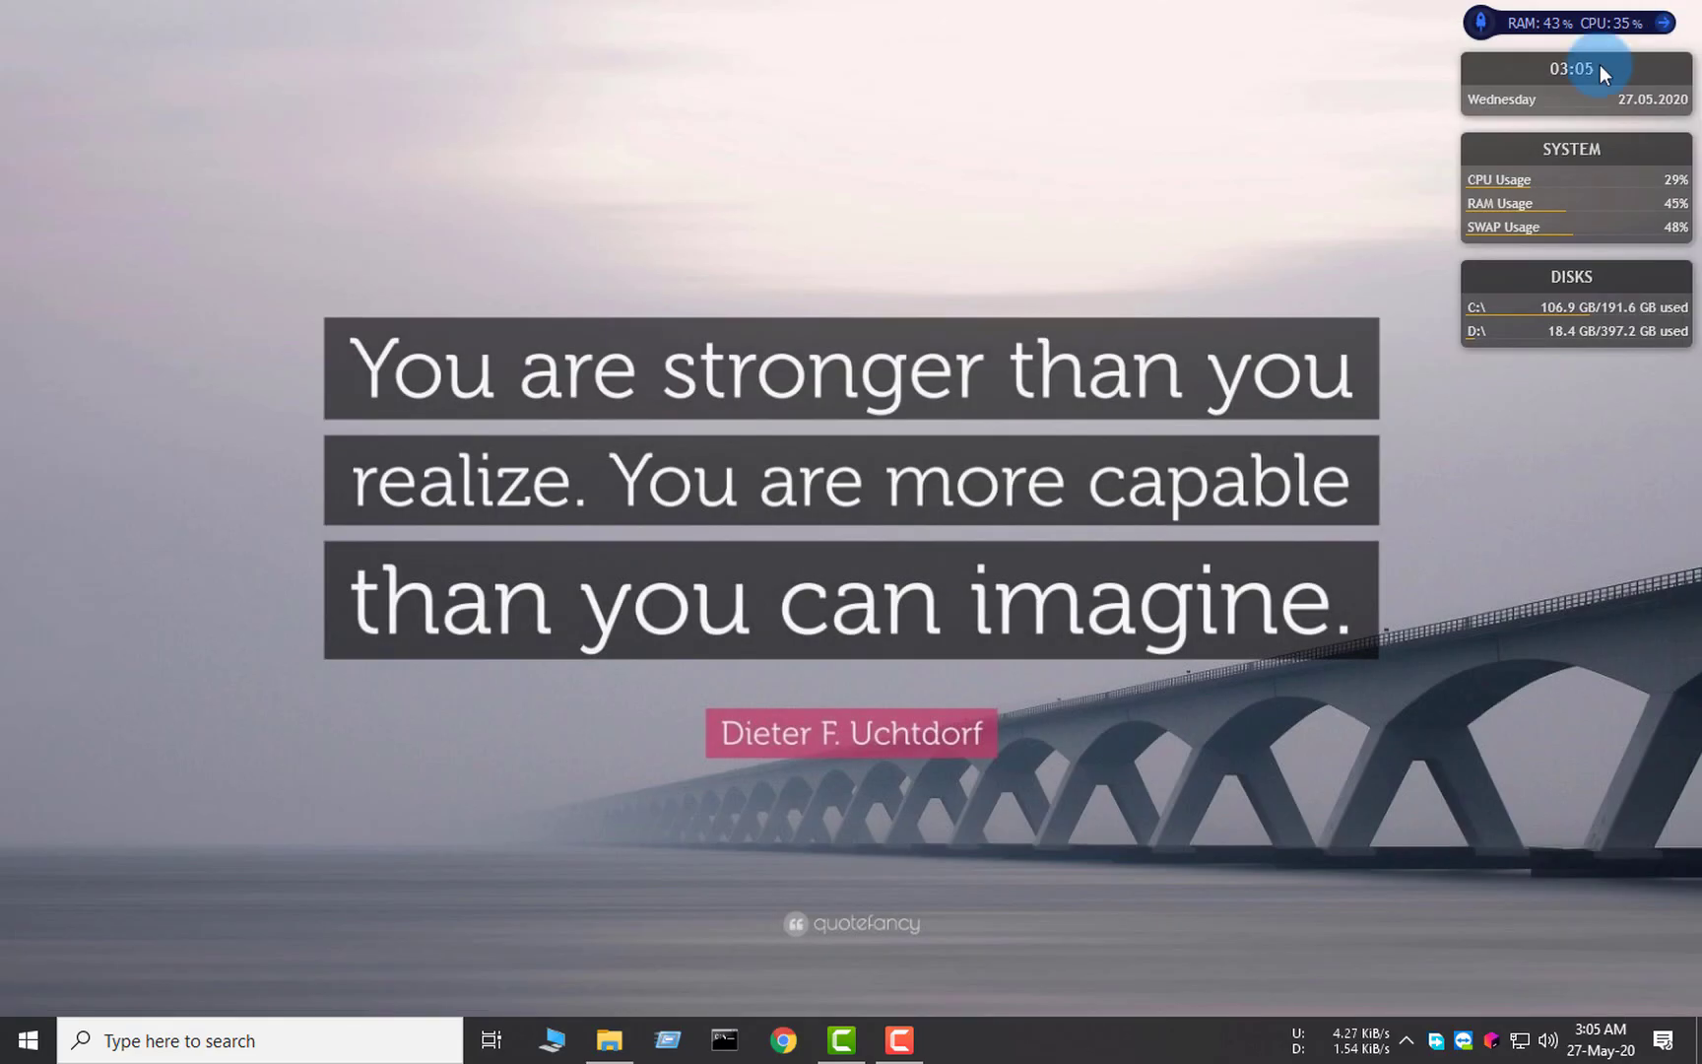
left_click(610, 1040)
right_click(559, 380)
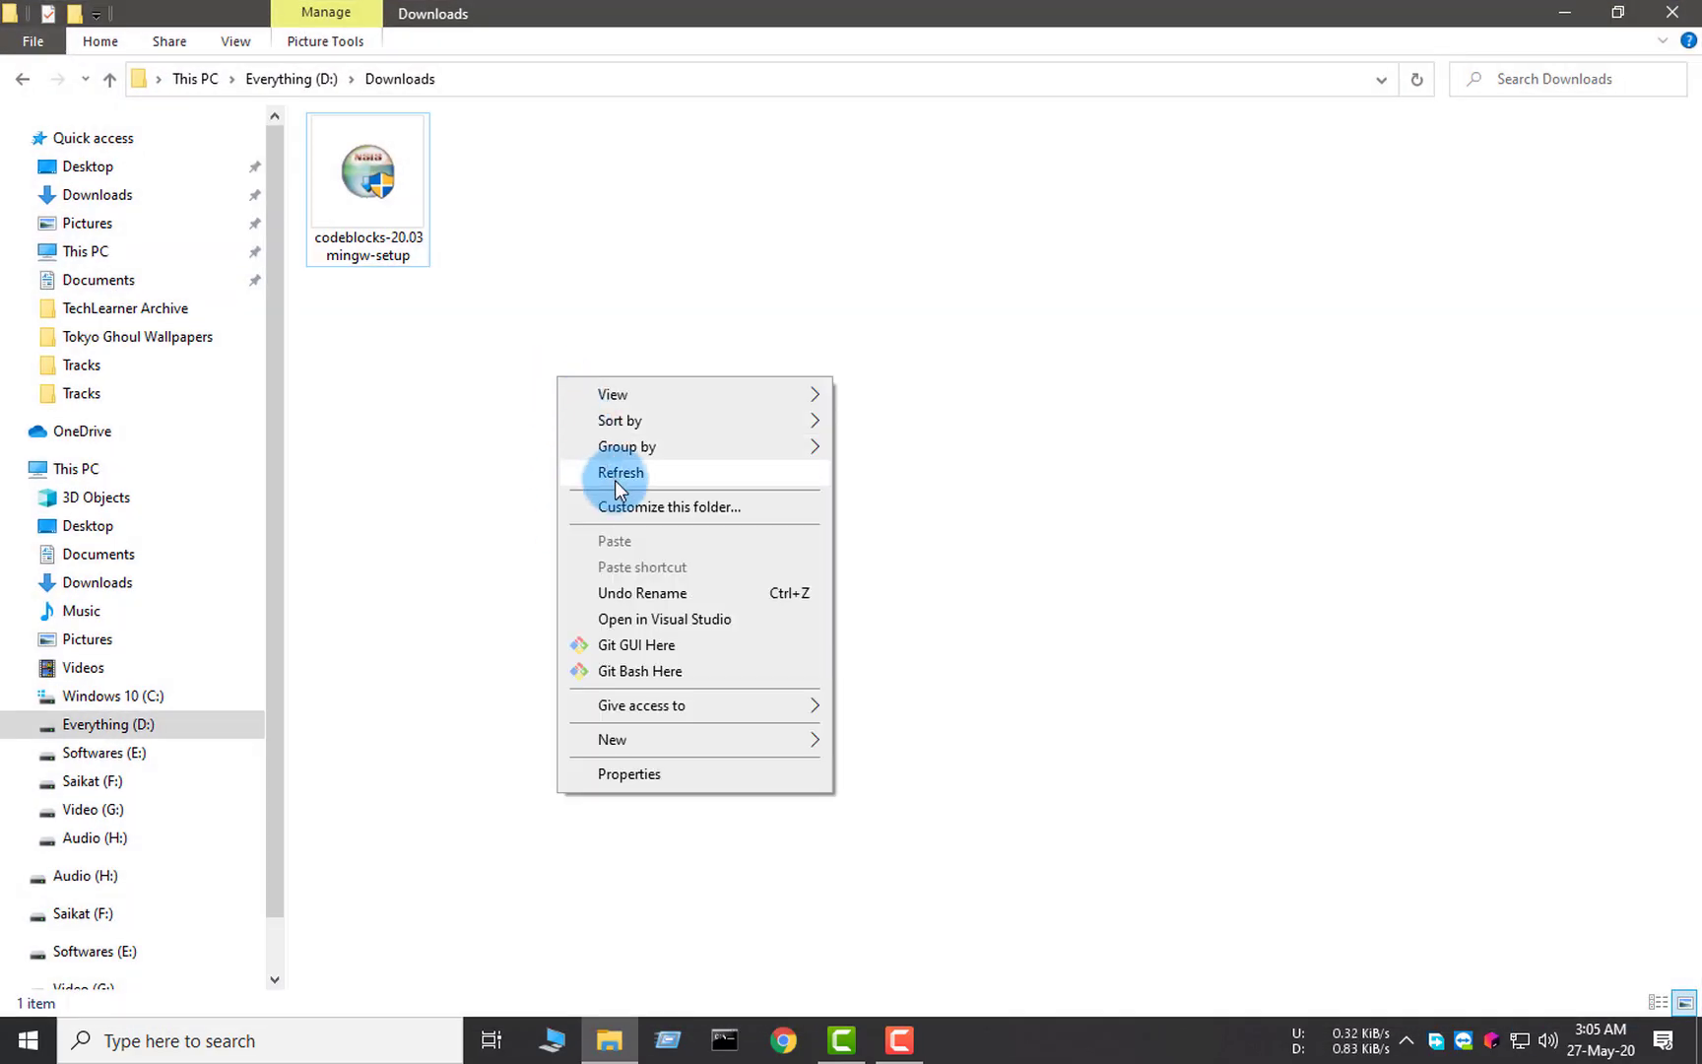
left_click(609, 467)
right_click(517, 364)
left_click(409, 212)
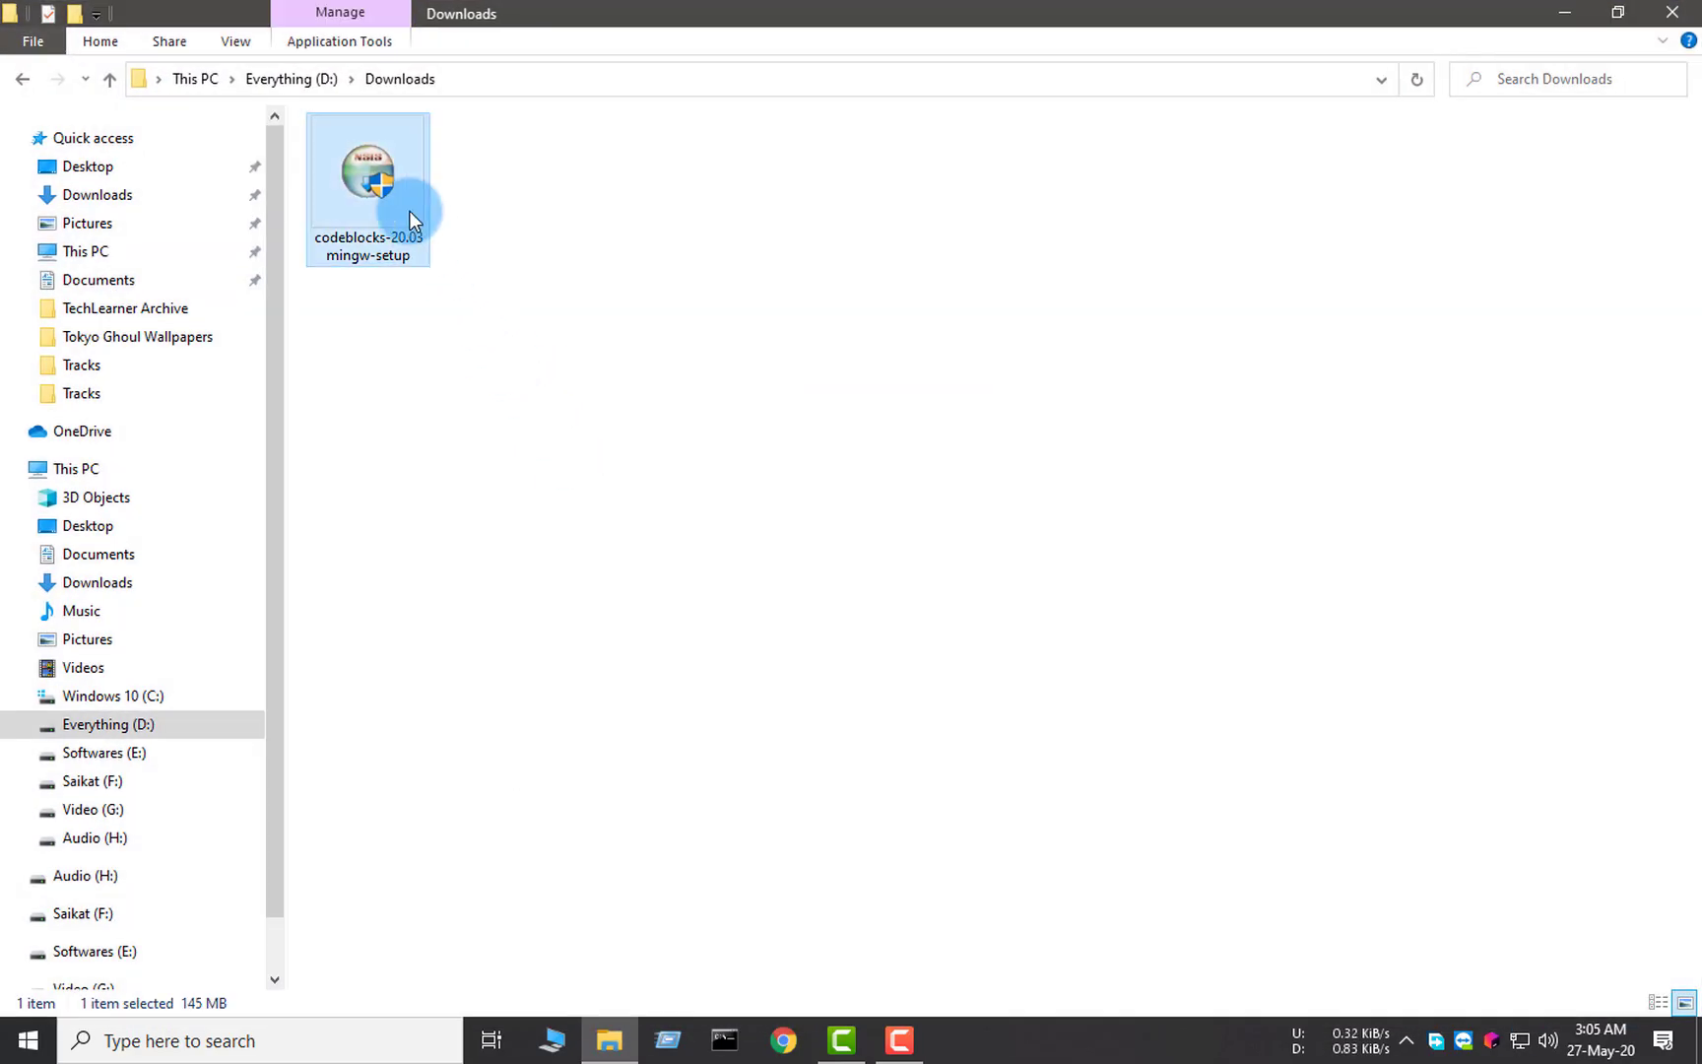
right_click(534, 258)
left_click(593, 346)
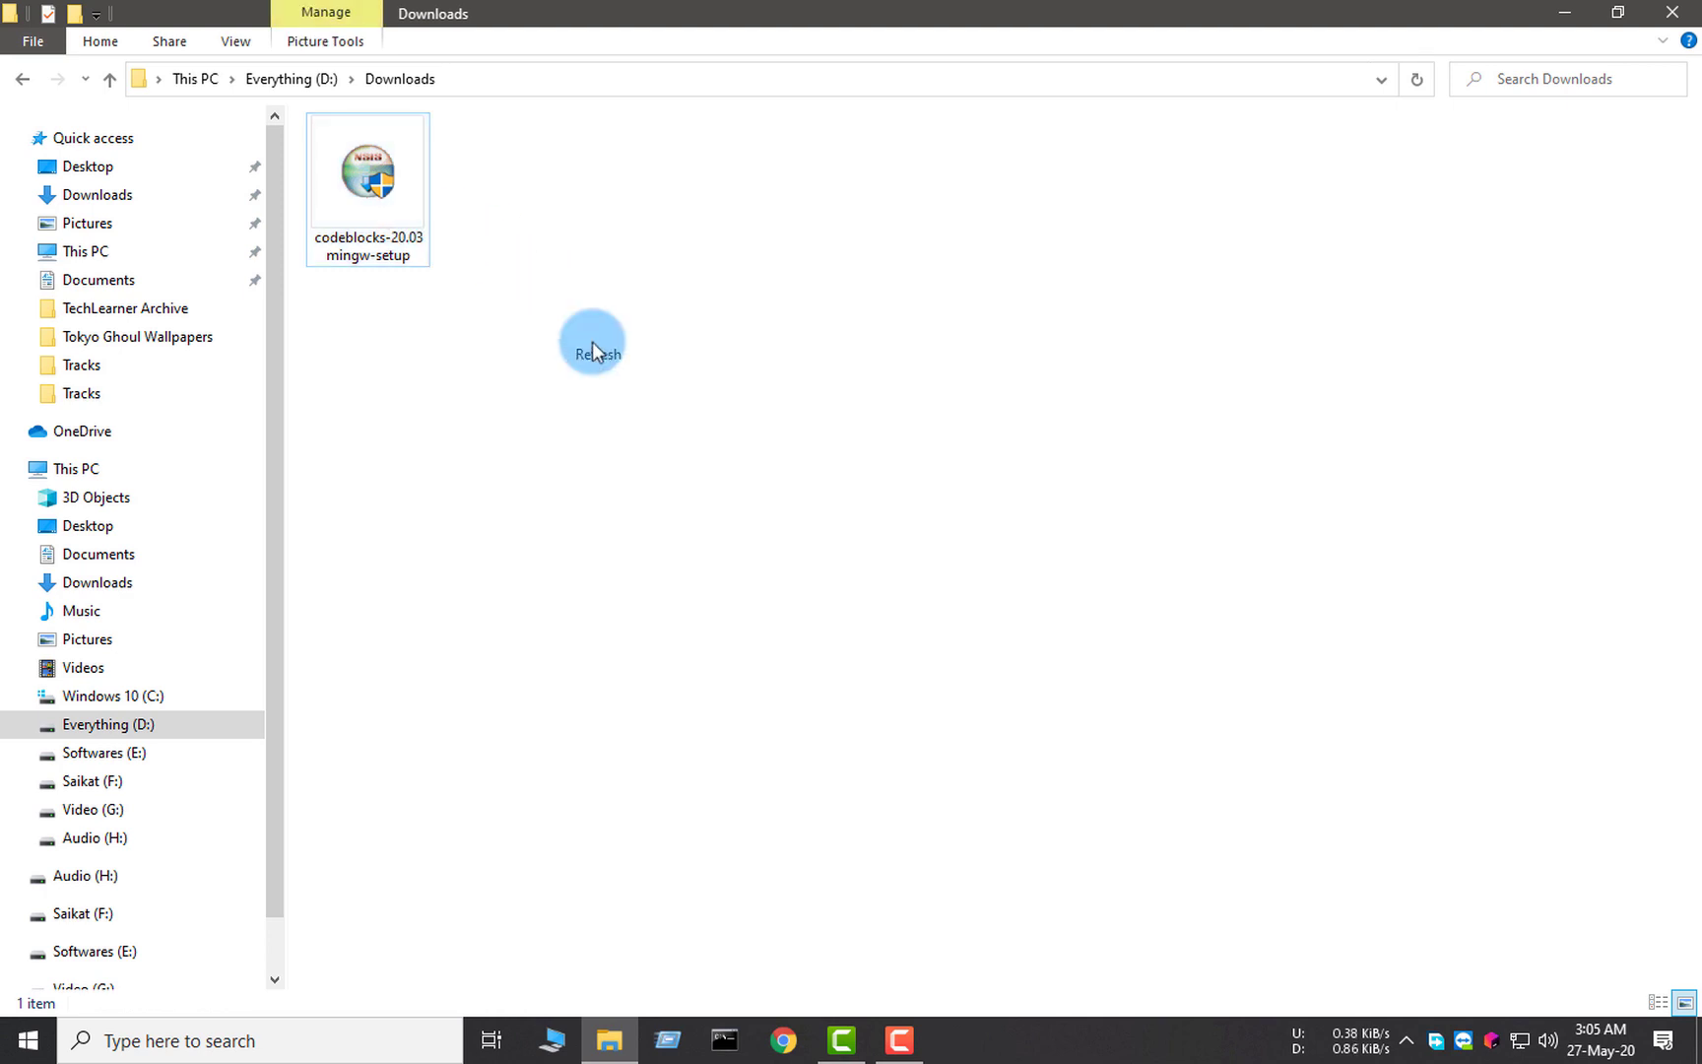
right_click(483, 280)
left_click(541, 377)
left_click(391, 195)
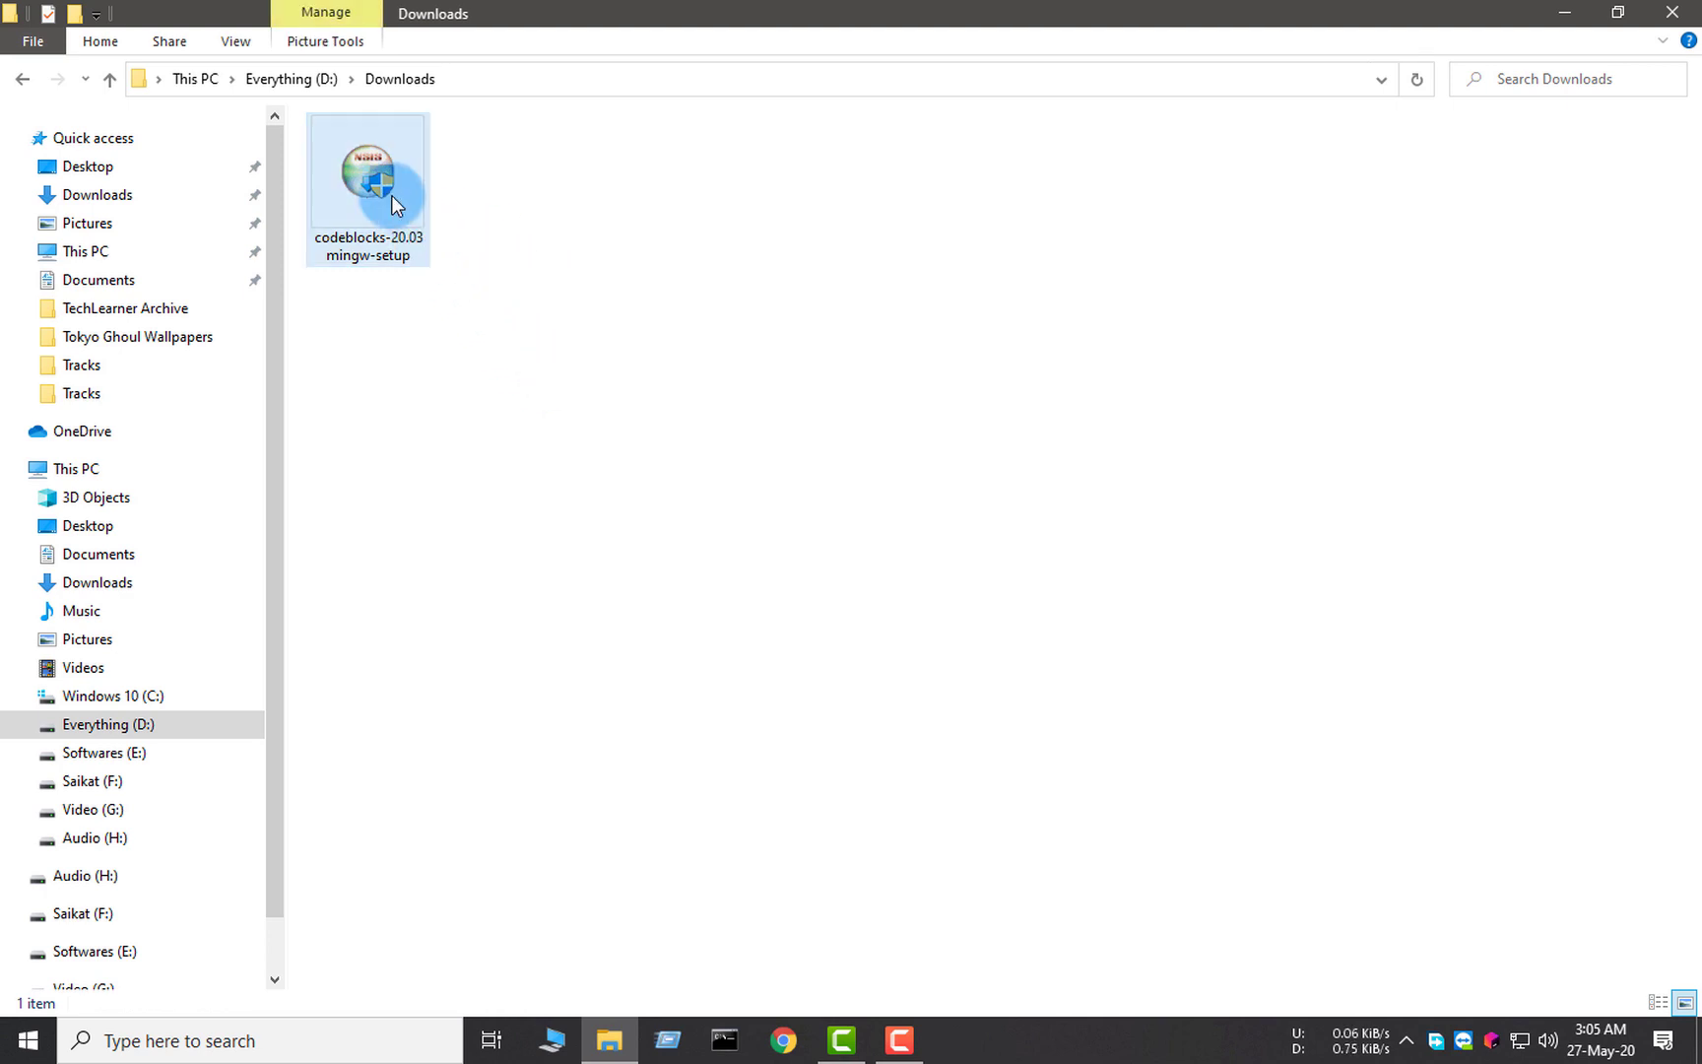
right_click(547, 248)
left_click(605, 346)
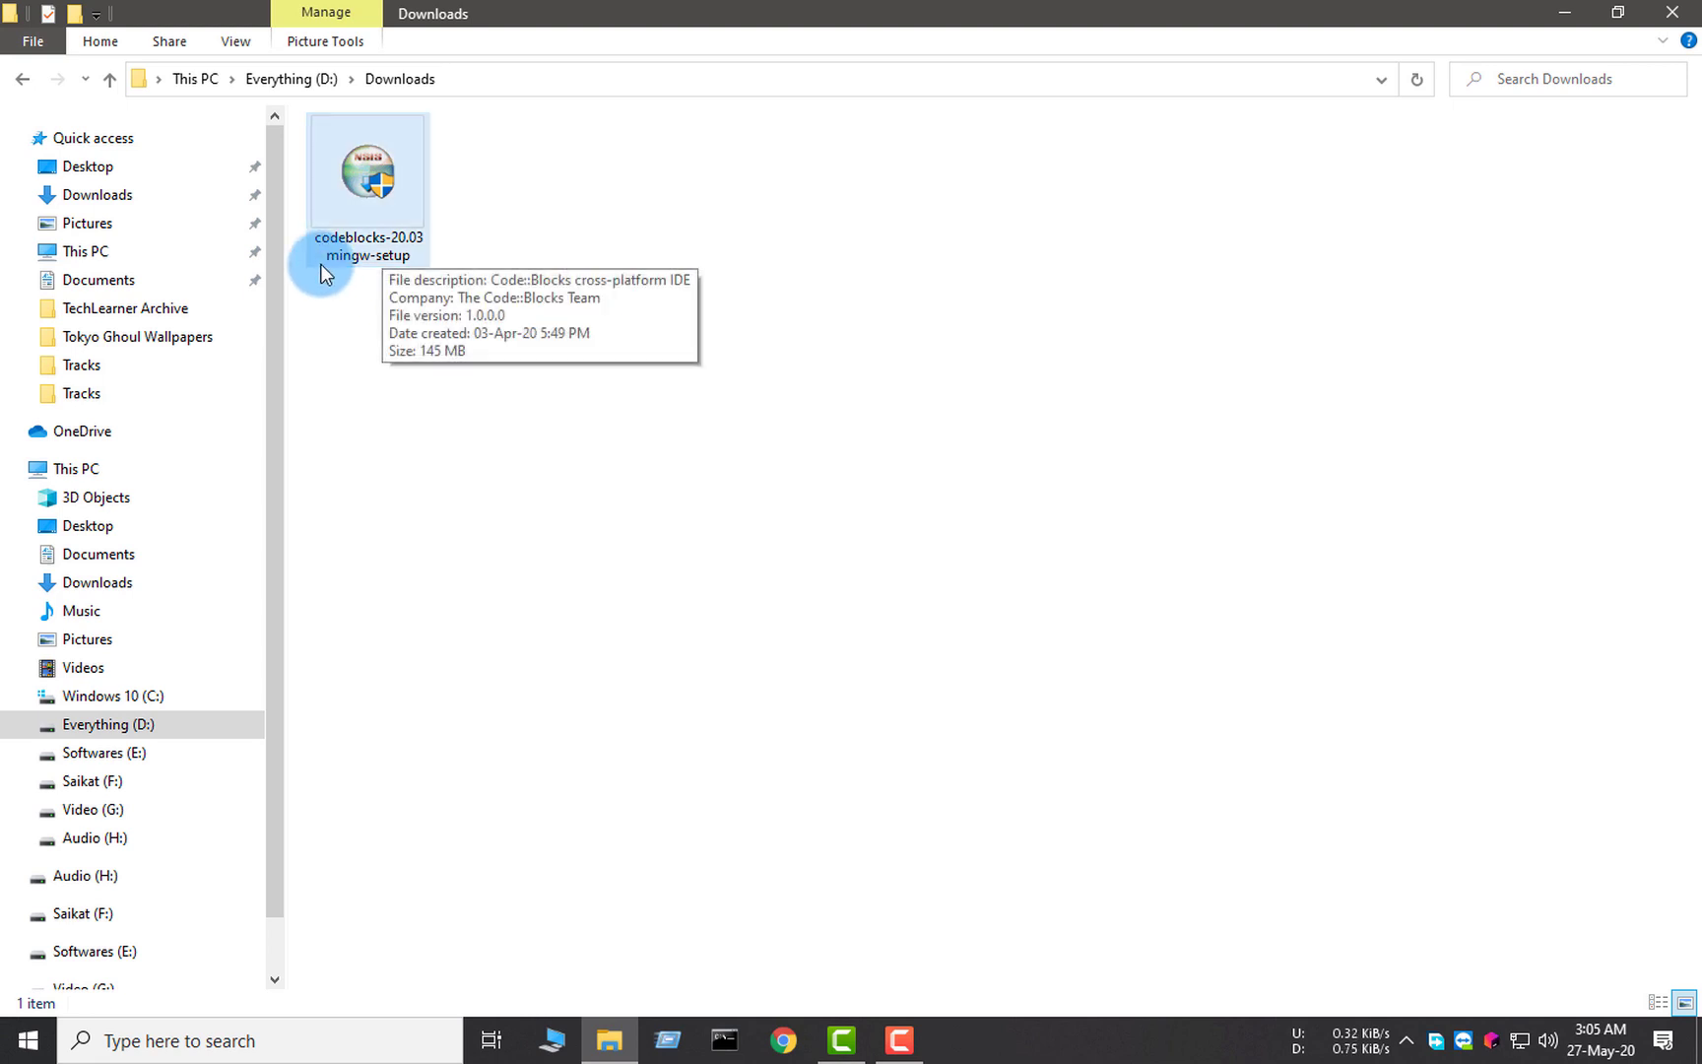
left_click(369, 251)
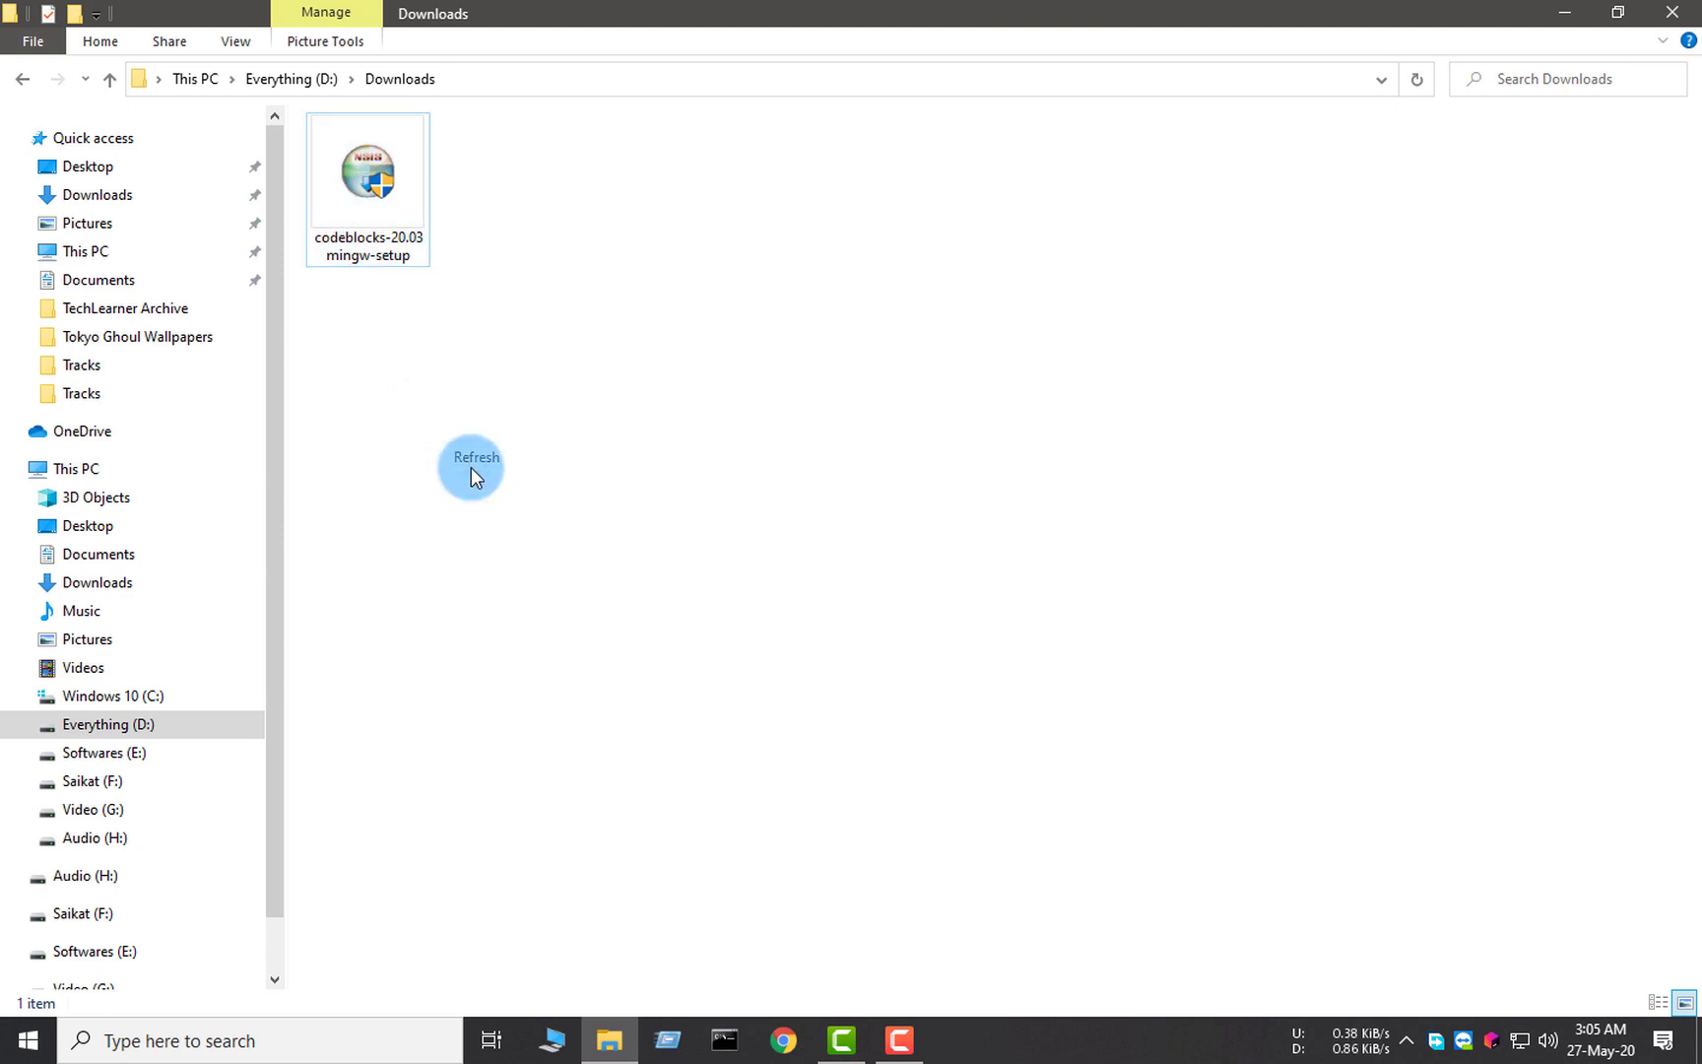
Run the codeblocks-20.03mingw-setup installer, accept its licence and keep the Full install type with all components
left_click(364, 197)
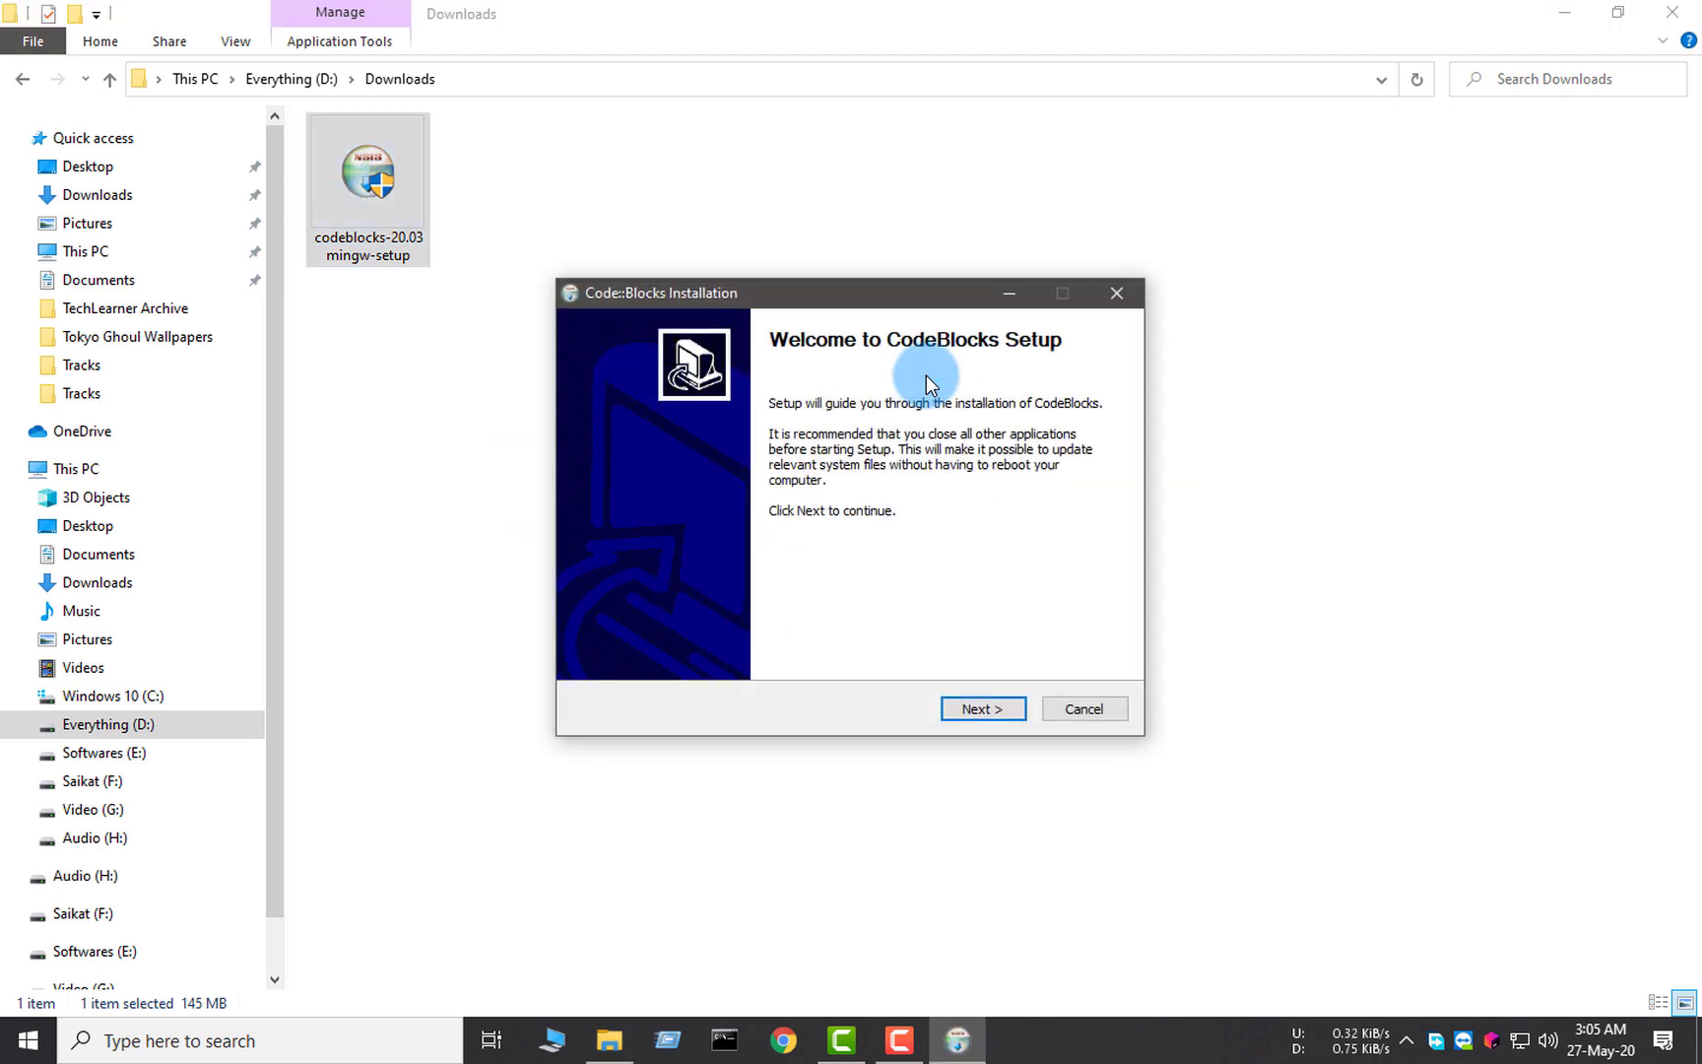
left_click(985, 706)
left_click(996, 709)
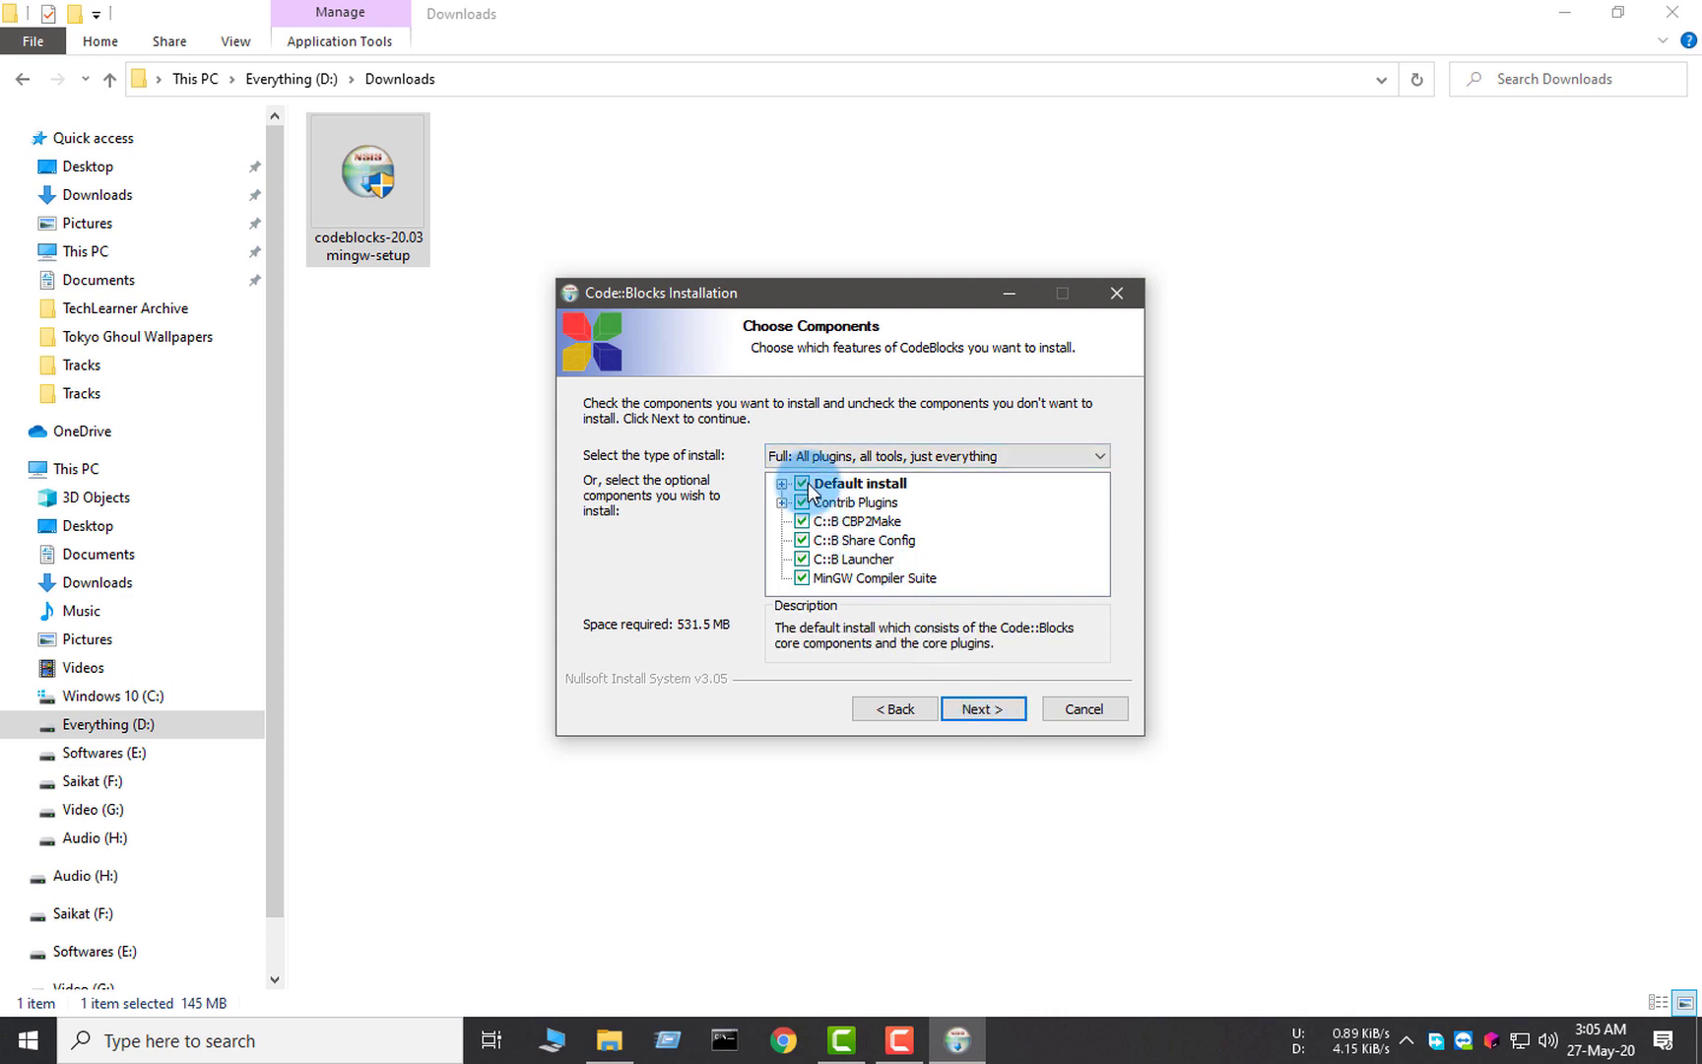
left_click(966, 709)
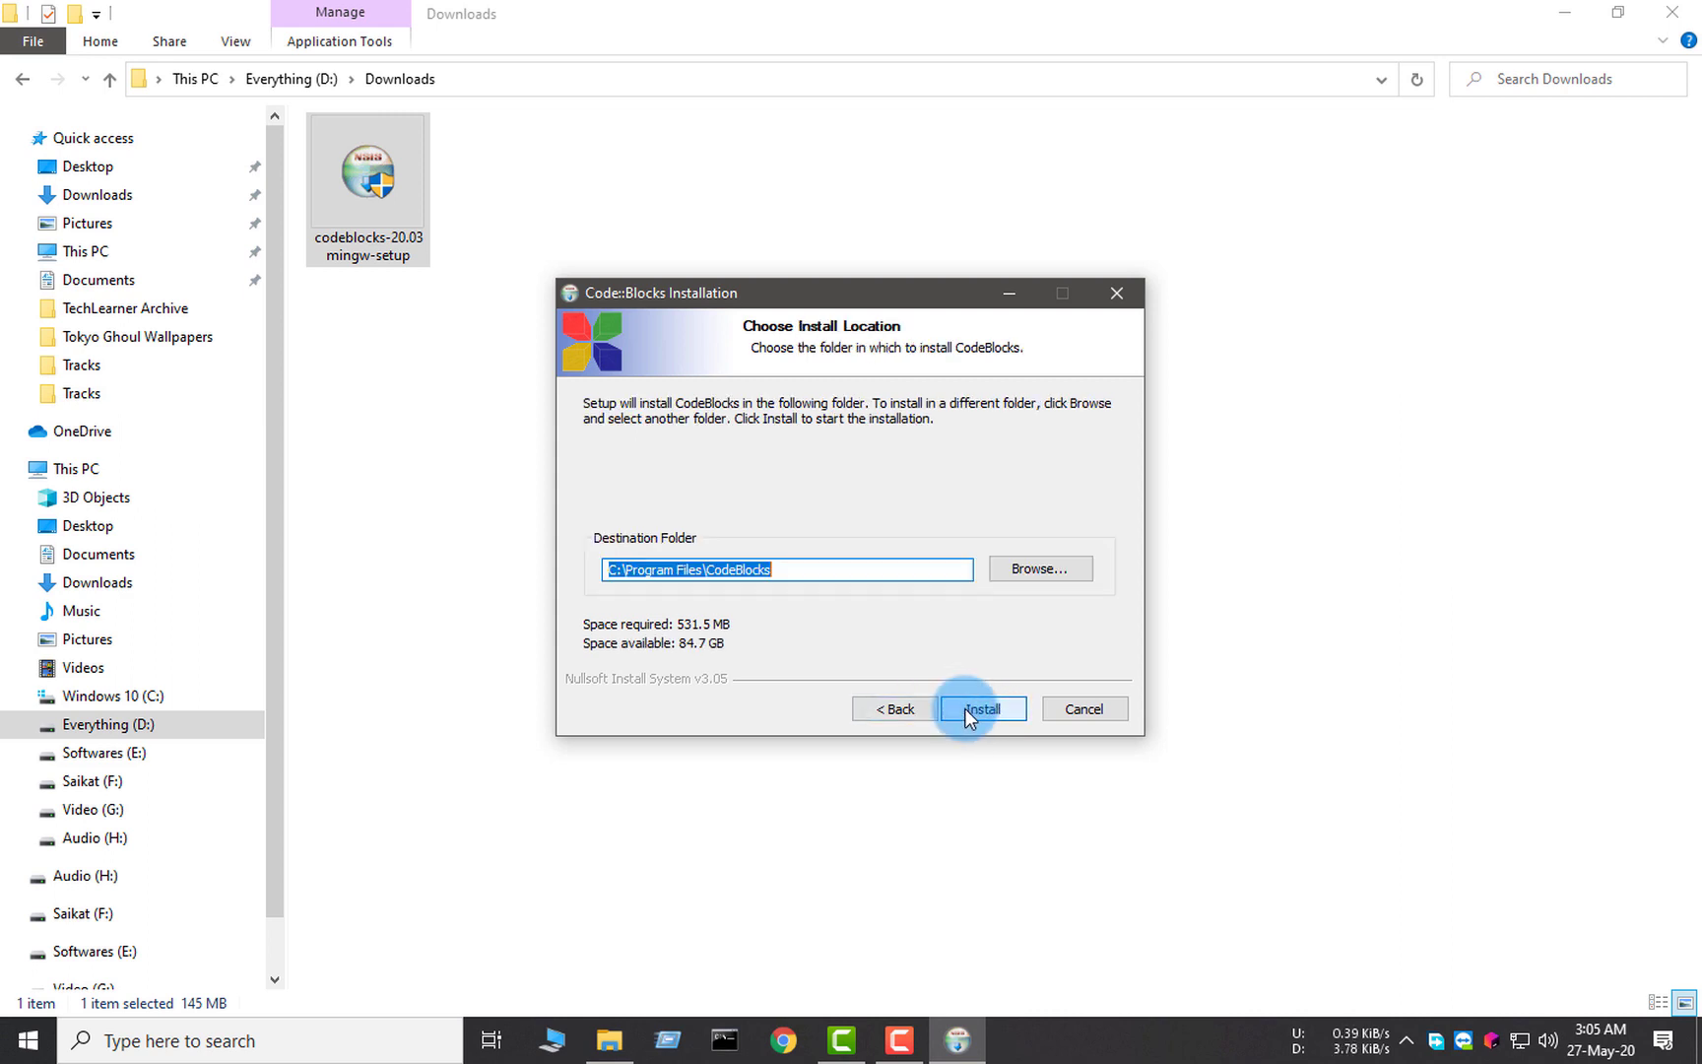
Install CodeBlocks into C:\Program Files\CodeBlocks and choose to run it once setup completes
left_click_drag(791, 570, 577, 567)
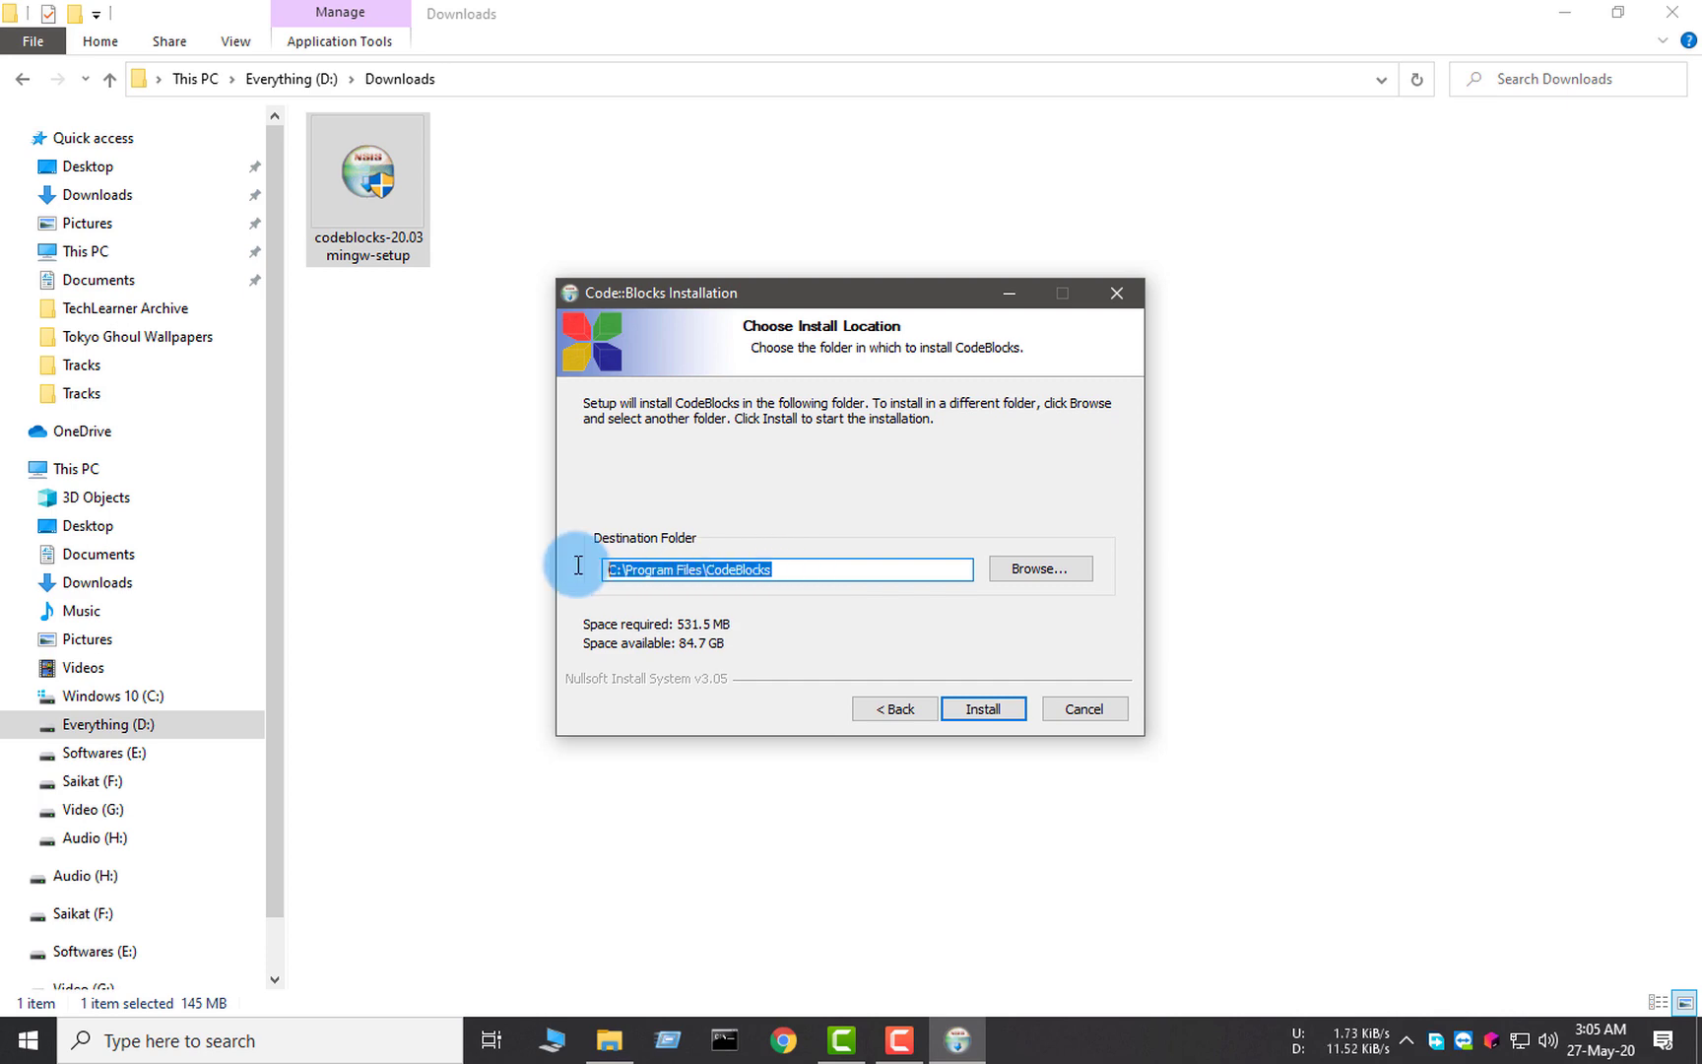
left_click(794, 569)
left_click_drag(793, 569, 551, 570)
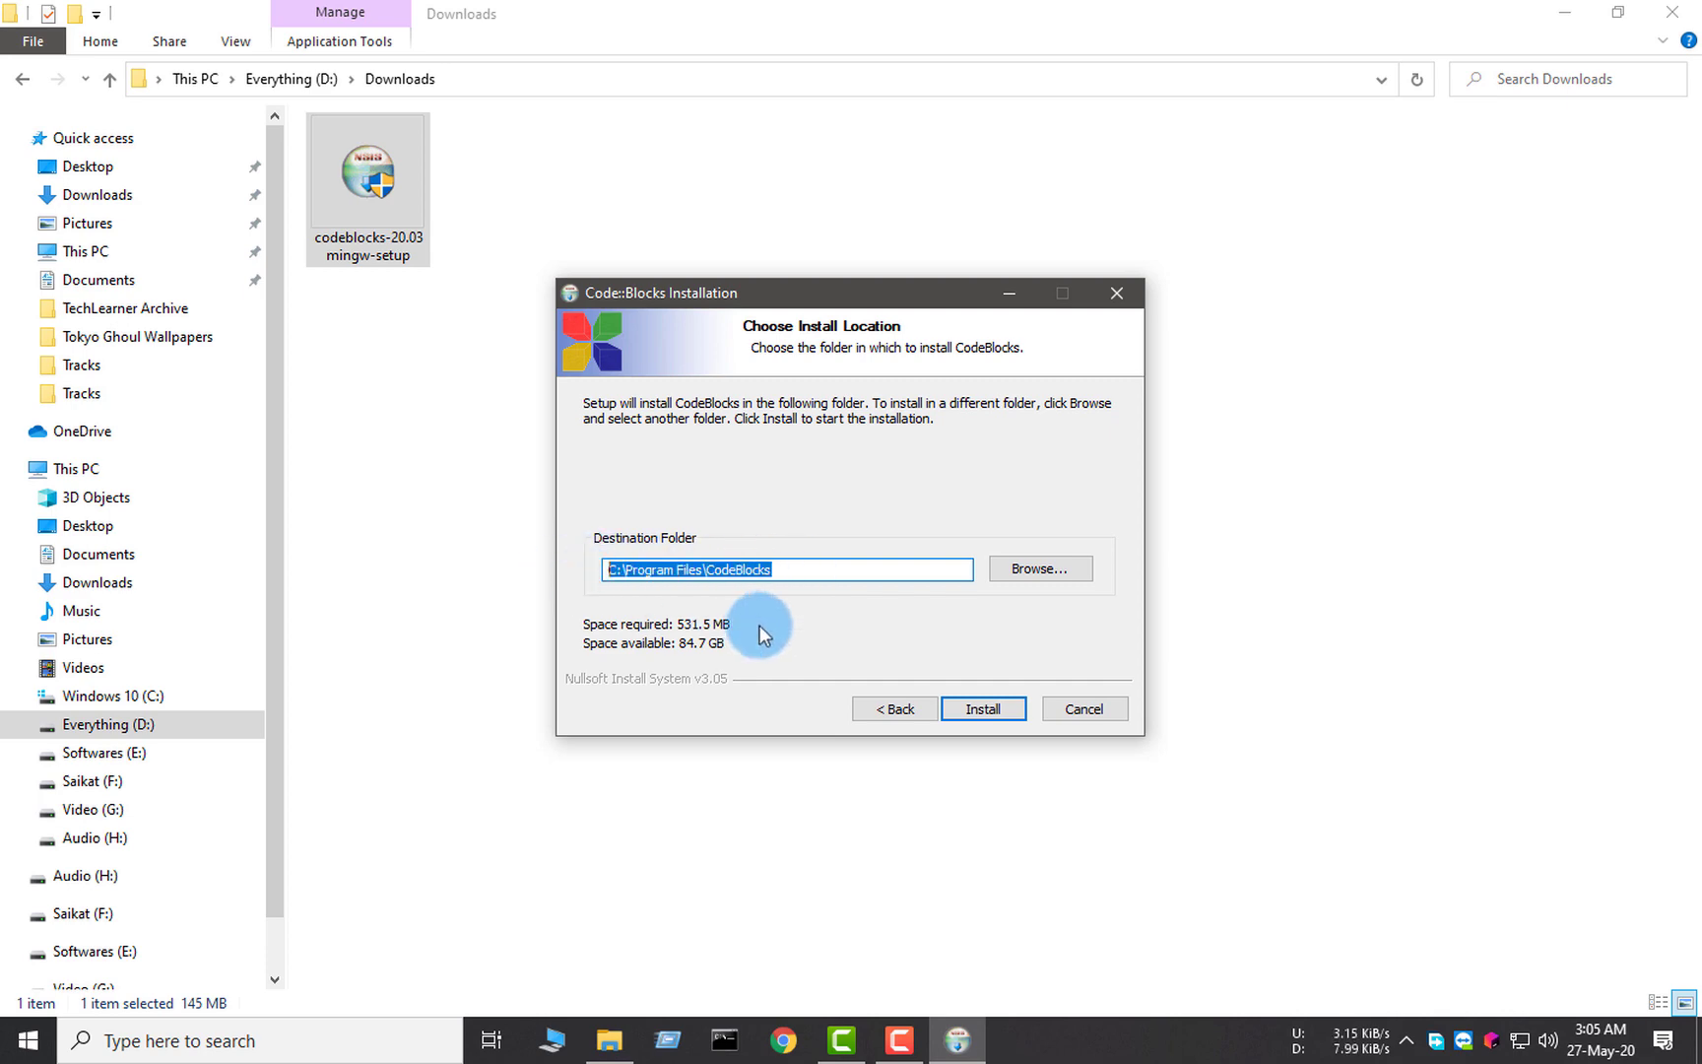
left_click(980, 709)
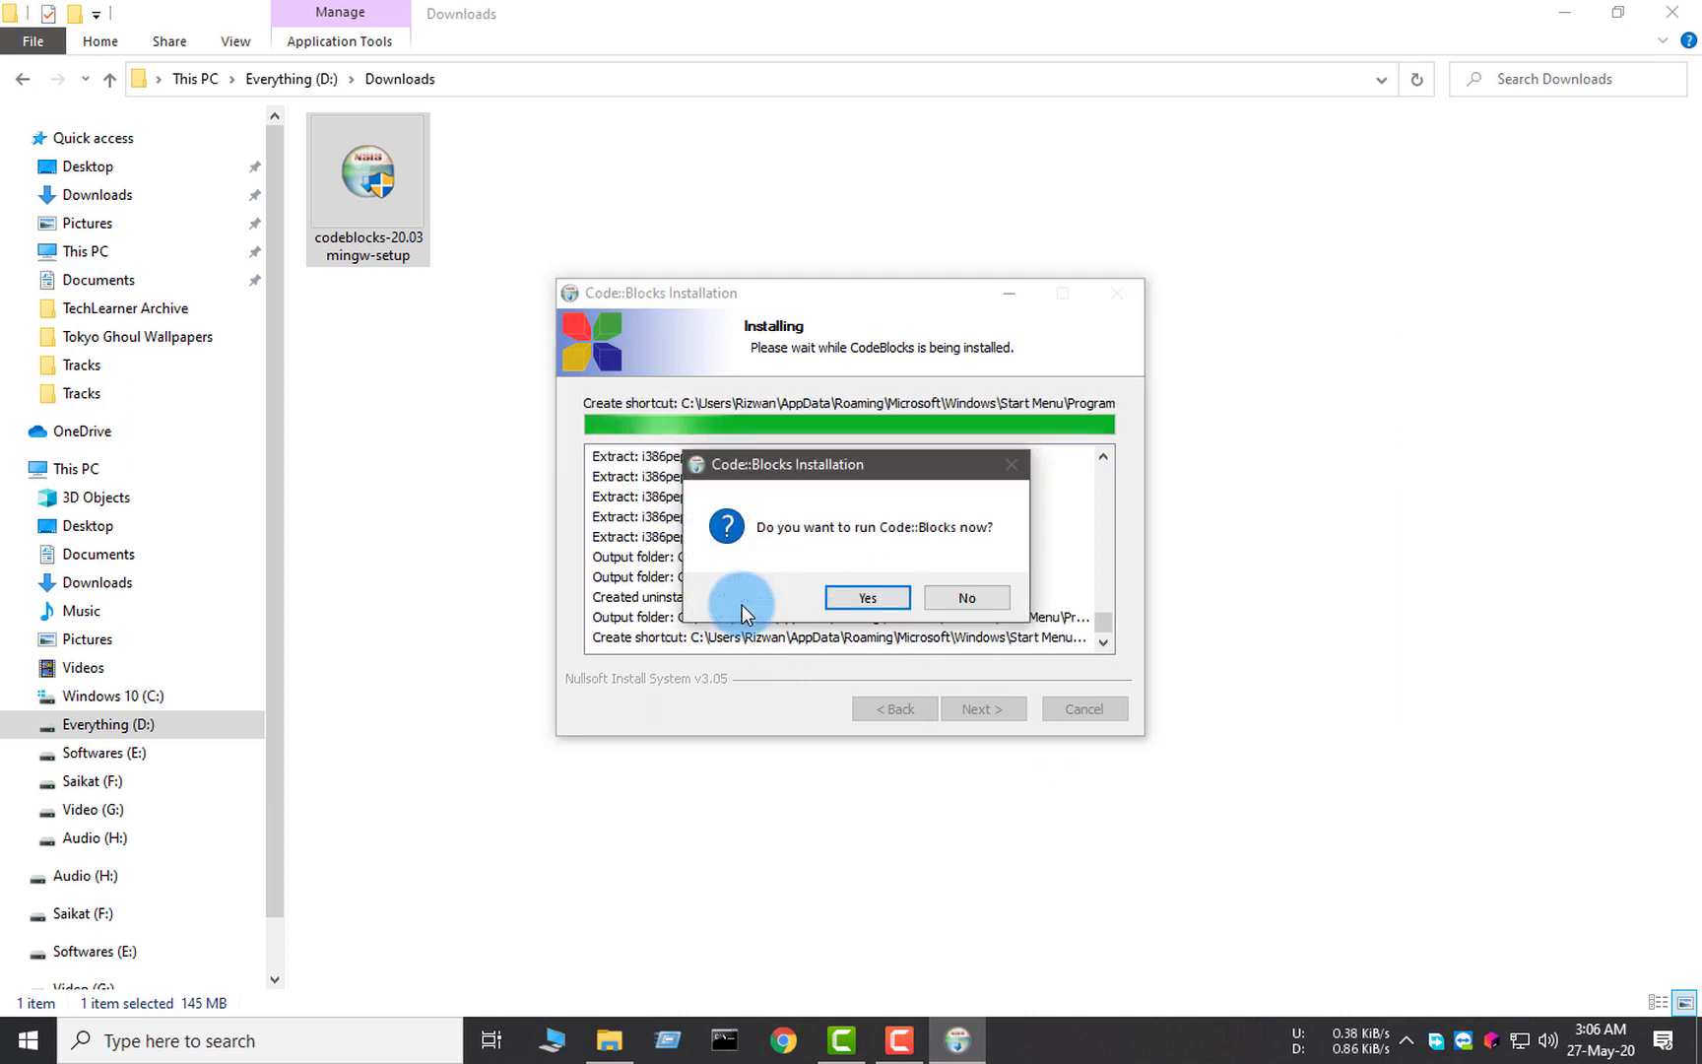
left_click(865, 598)
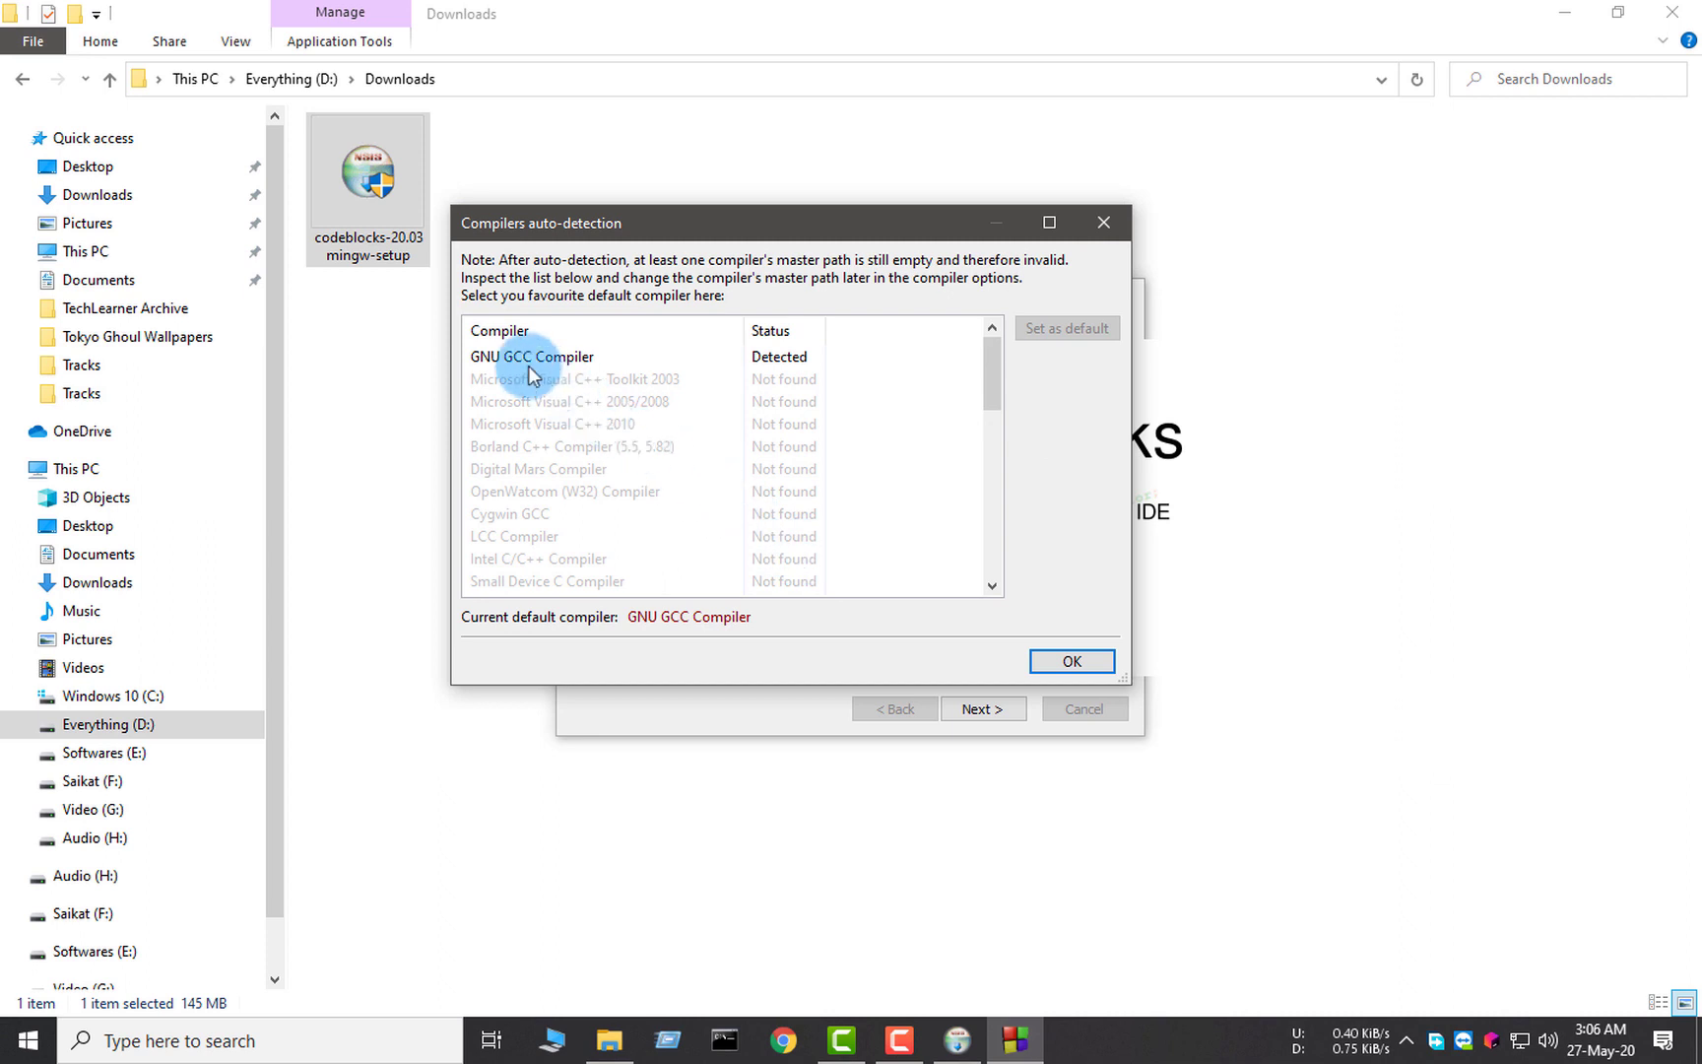
Set the detected GNU GCC Compiler as the default compiler and accept the auto-detection list
mouse_move(501, 355)
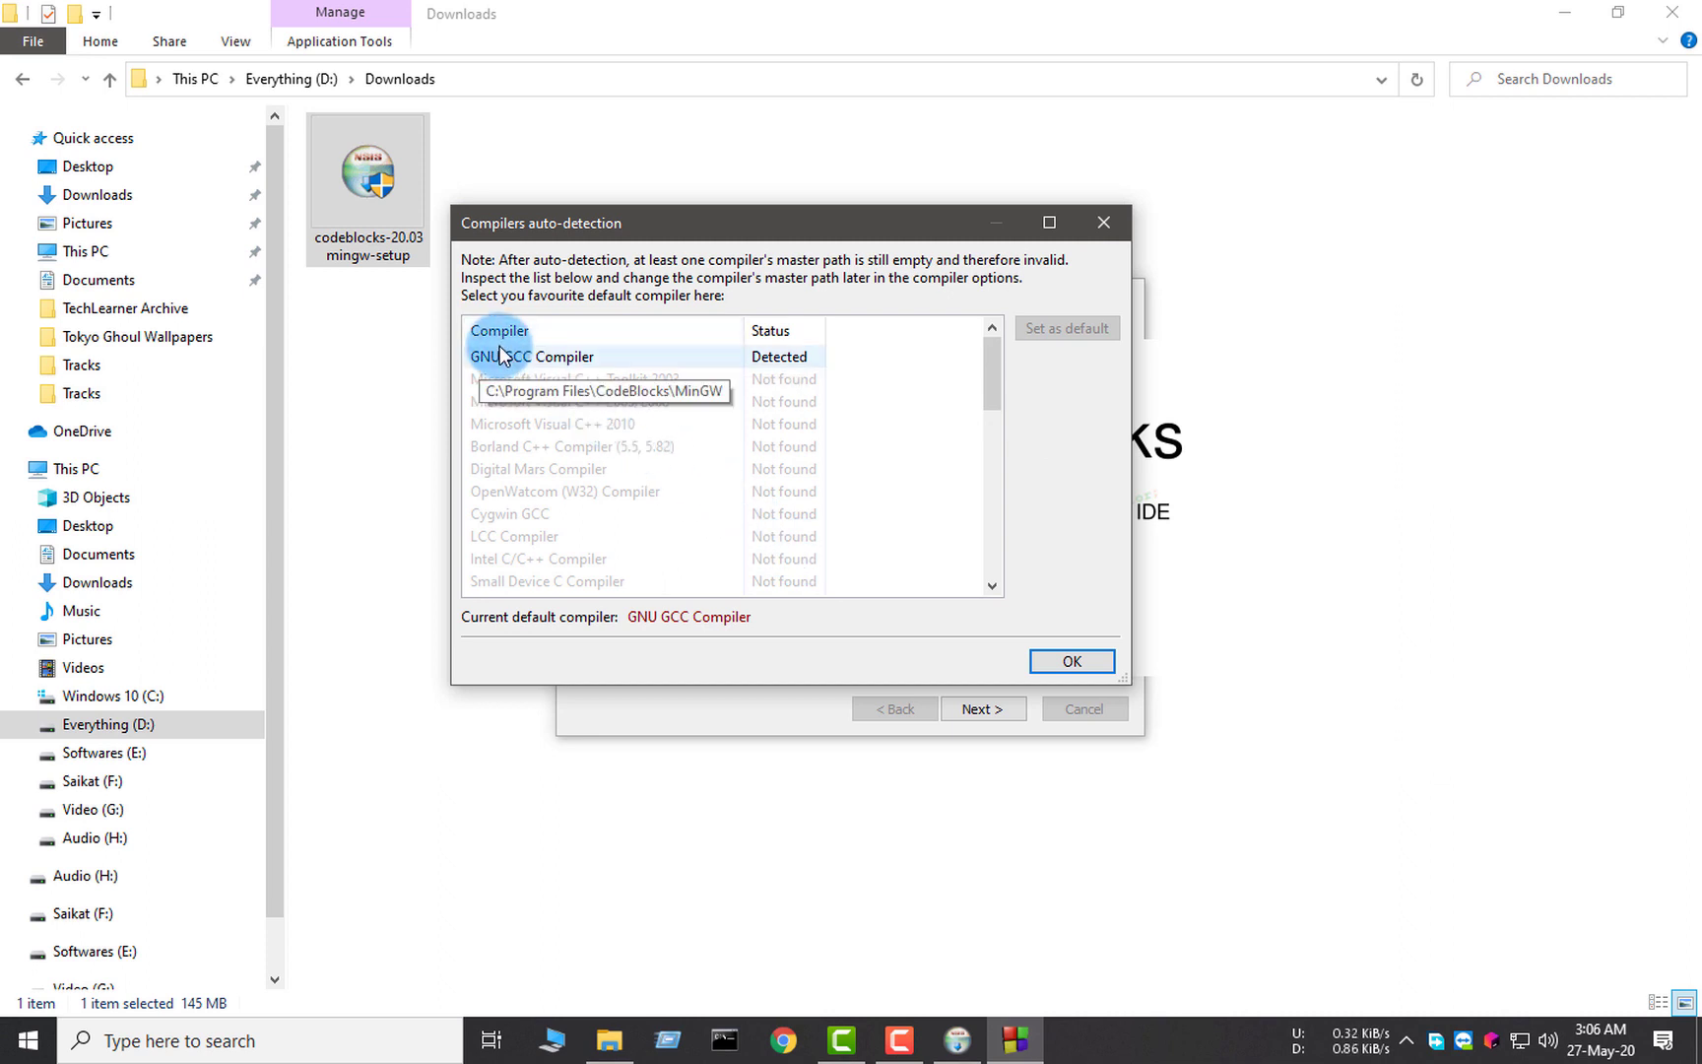
left_click(771, 364)
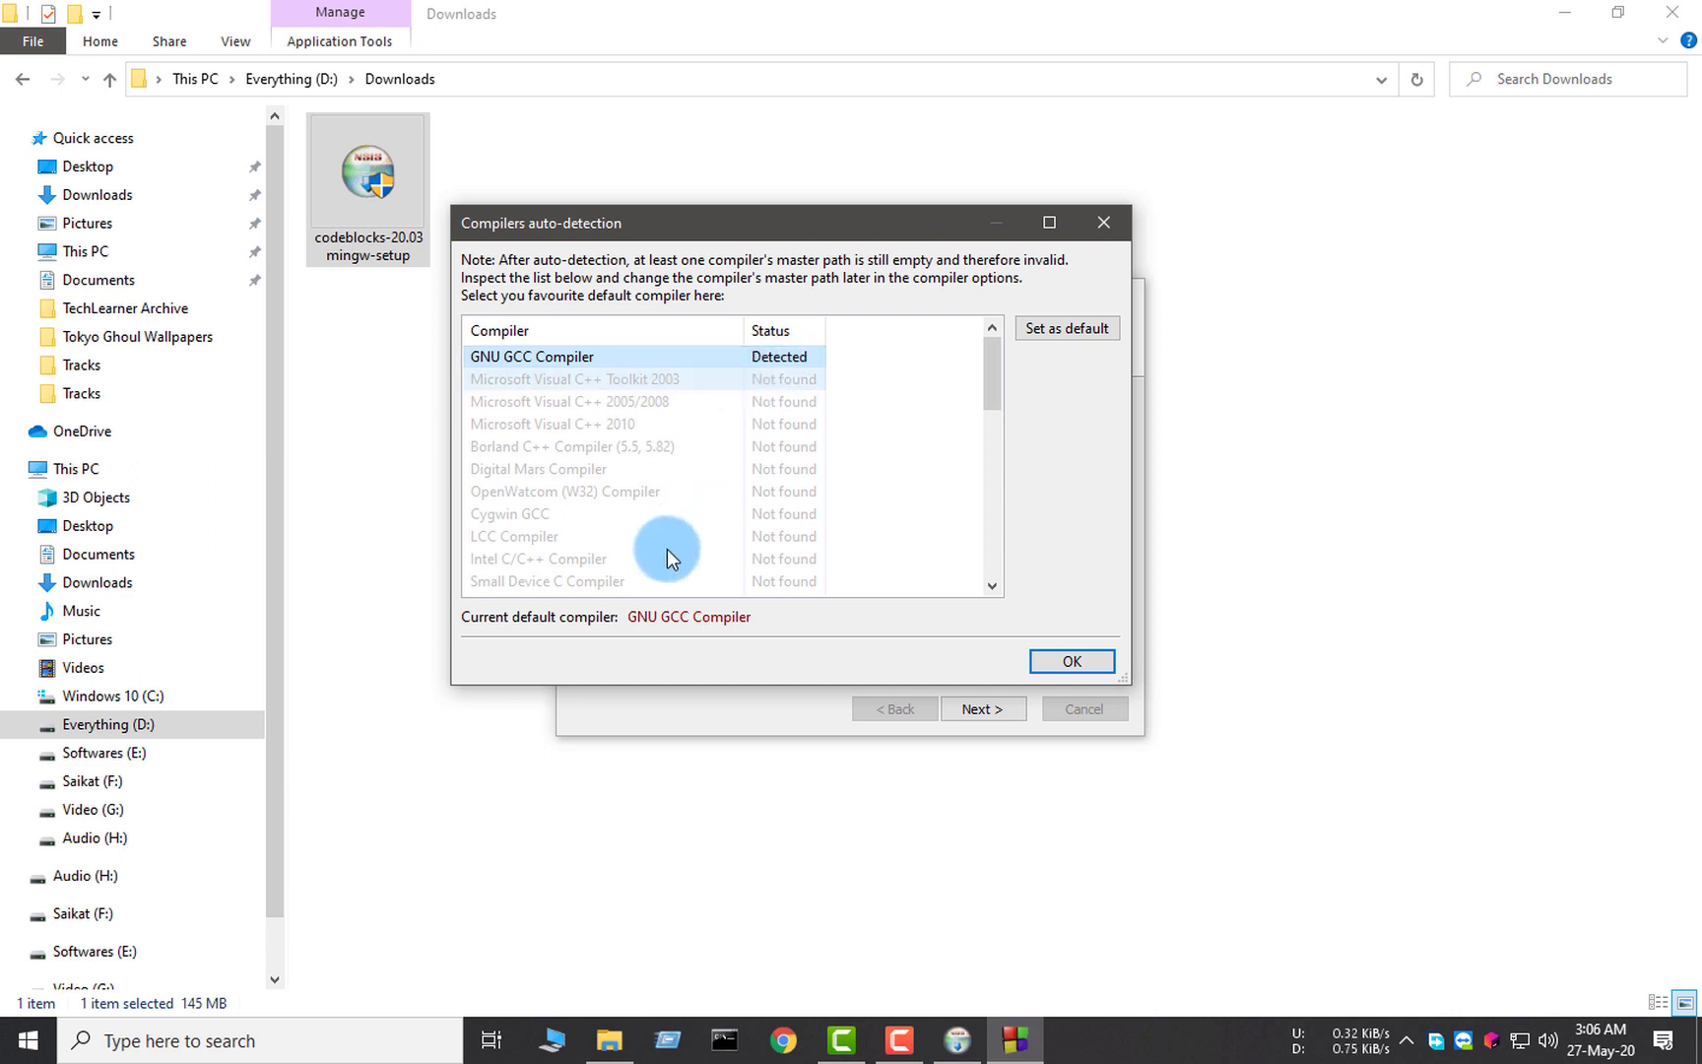
left_click(1051, 328)
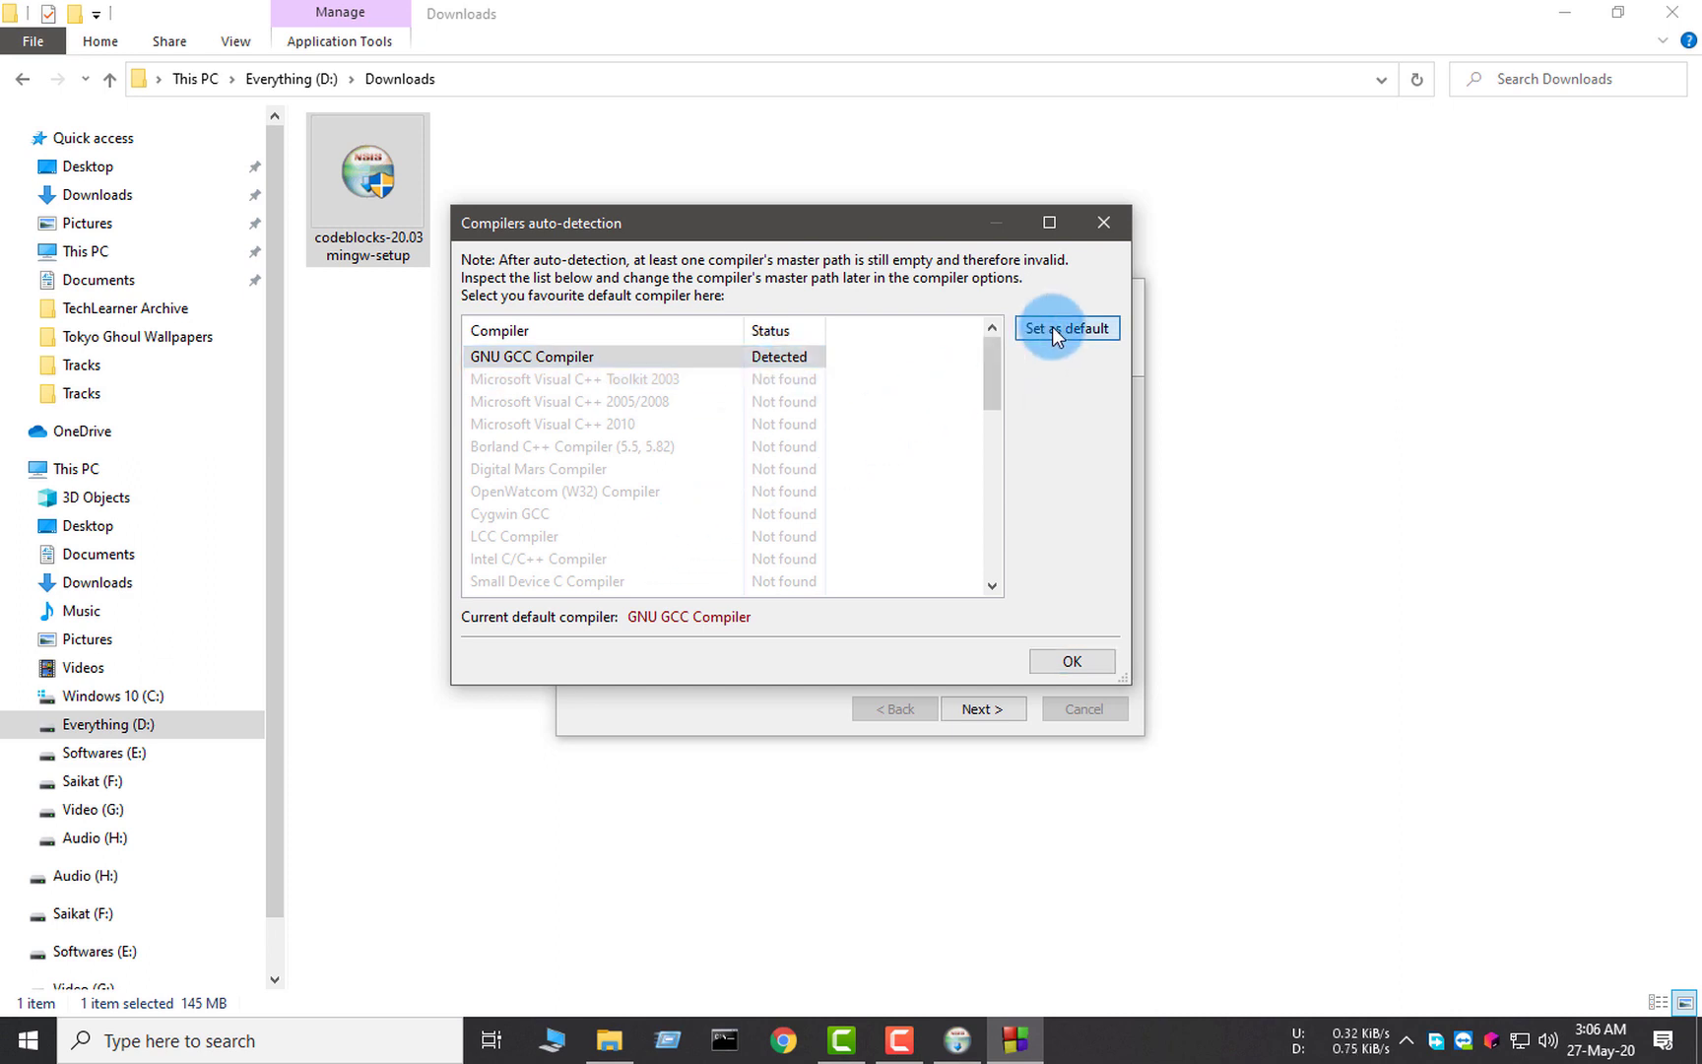
left_click(1062, 652)
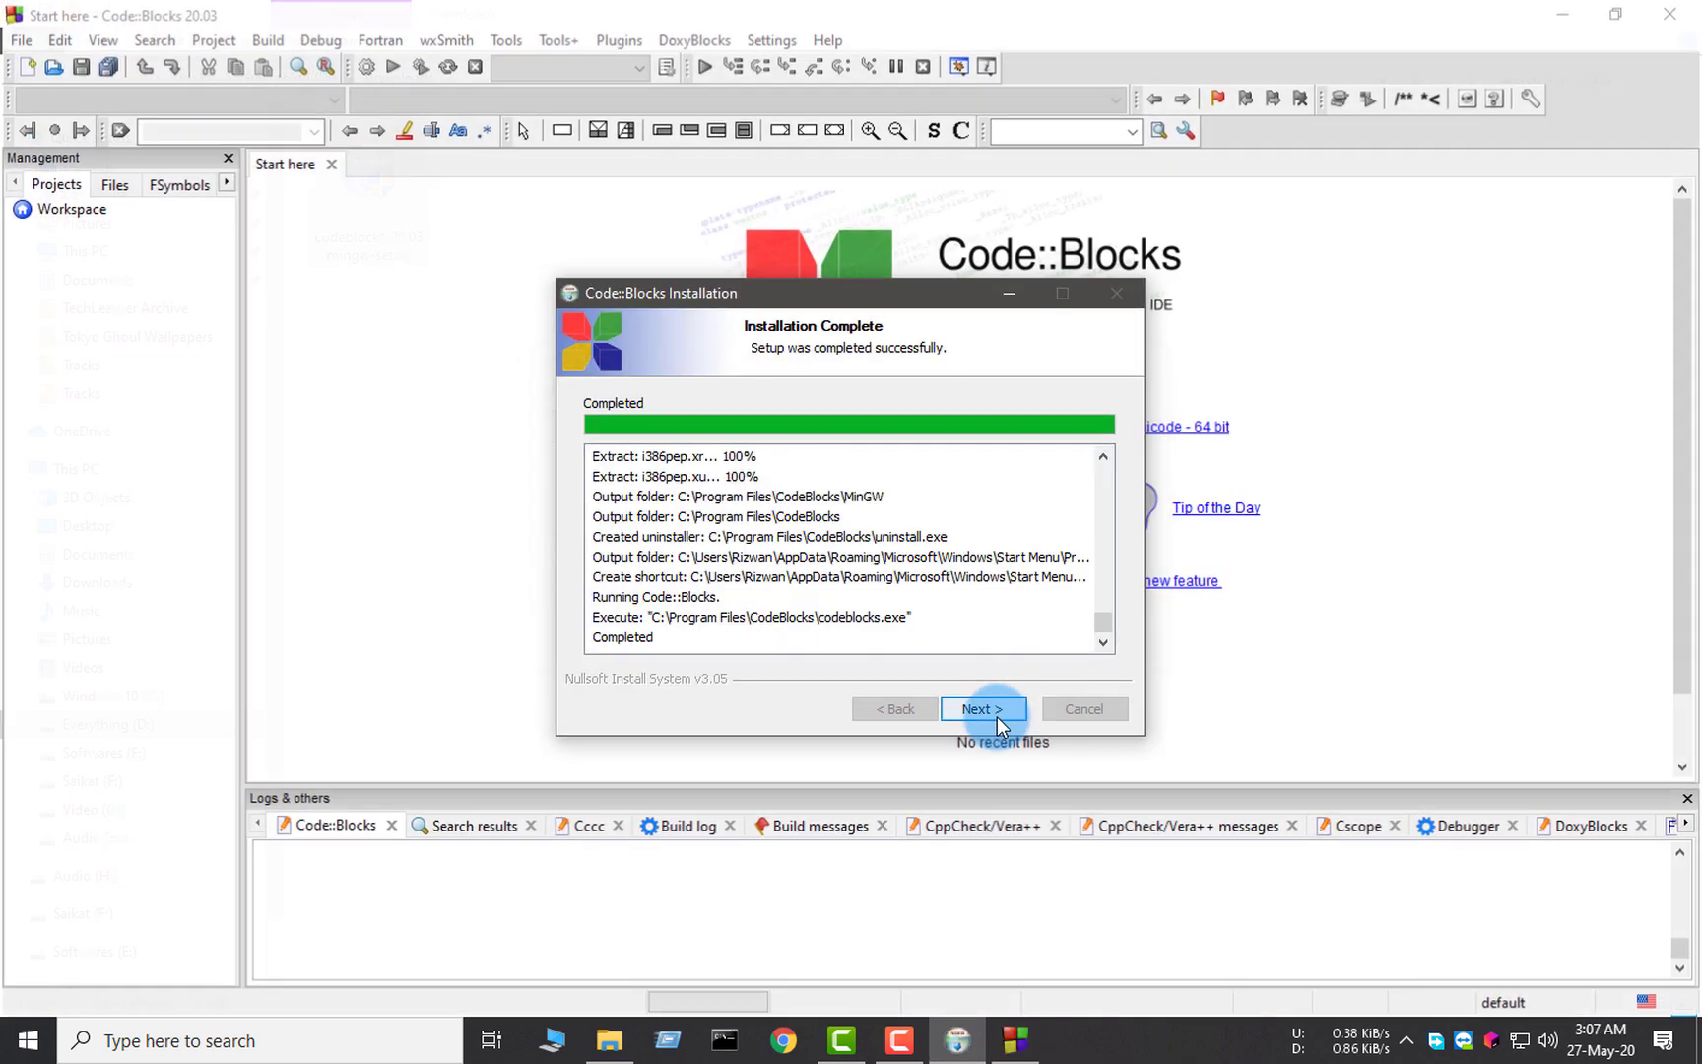
Finish the installation wizard and leave the C/C++ file associations as they are
left_click(997, 717)
left_click(980, 713)
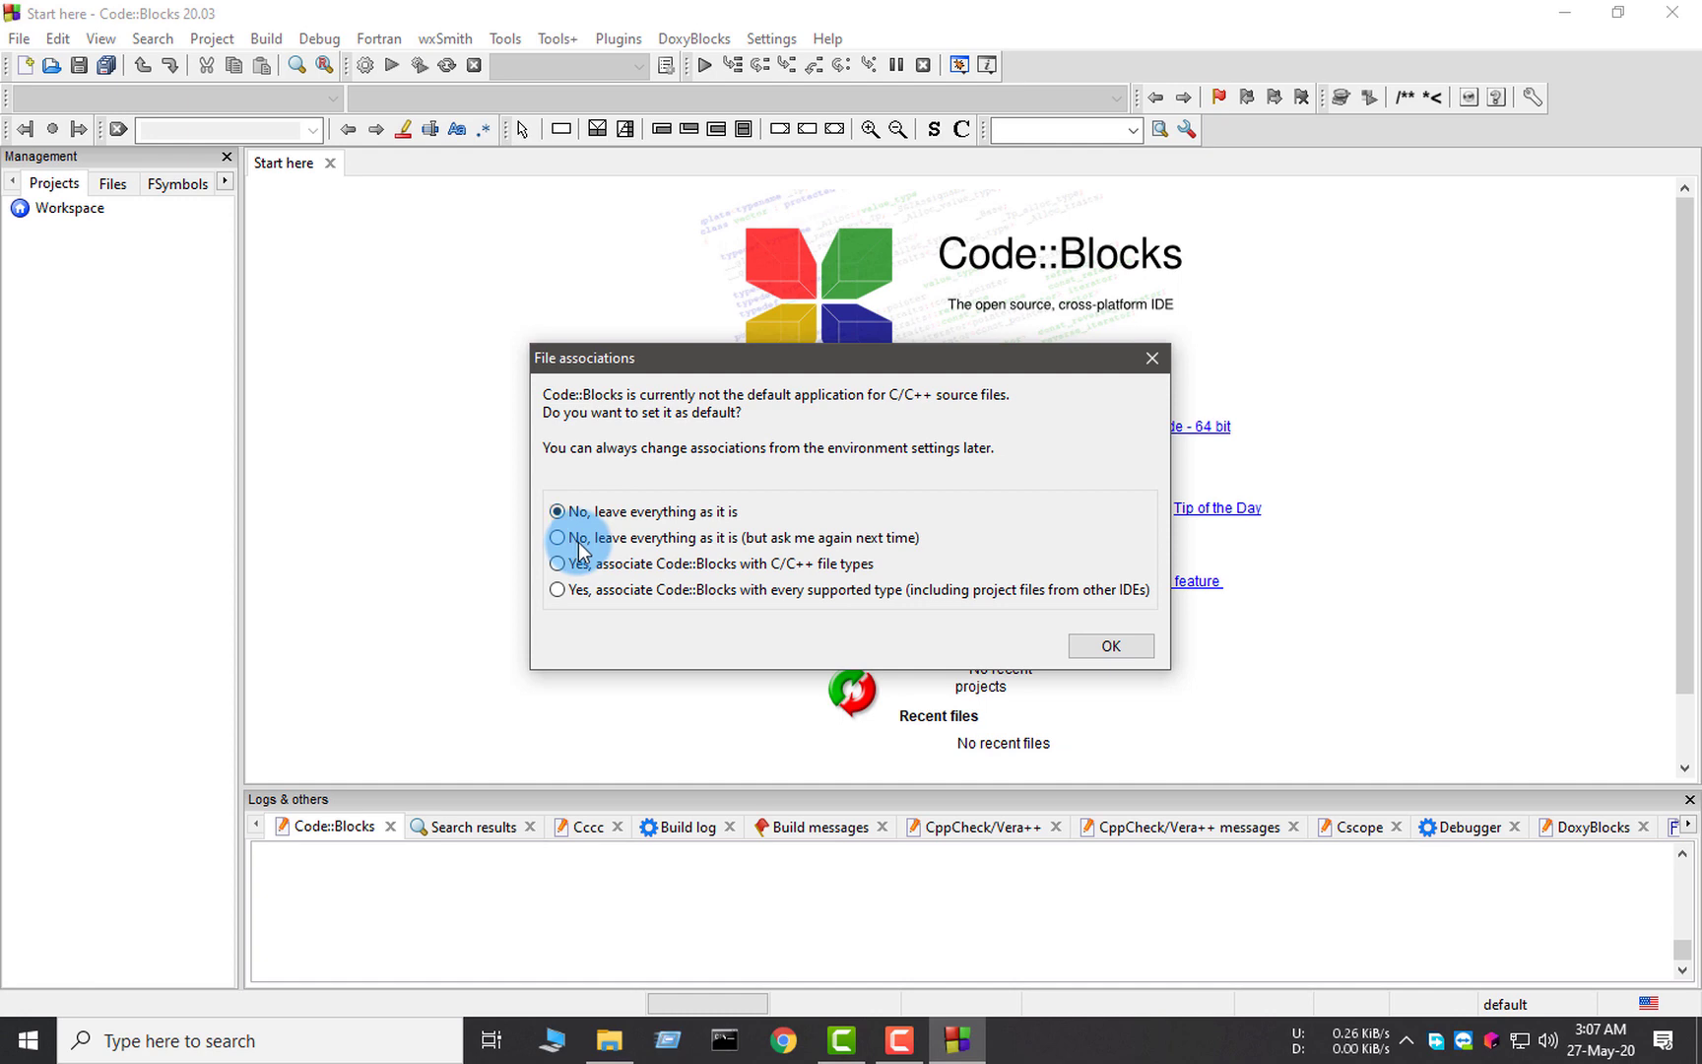
left_click(1102, 648)
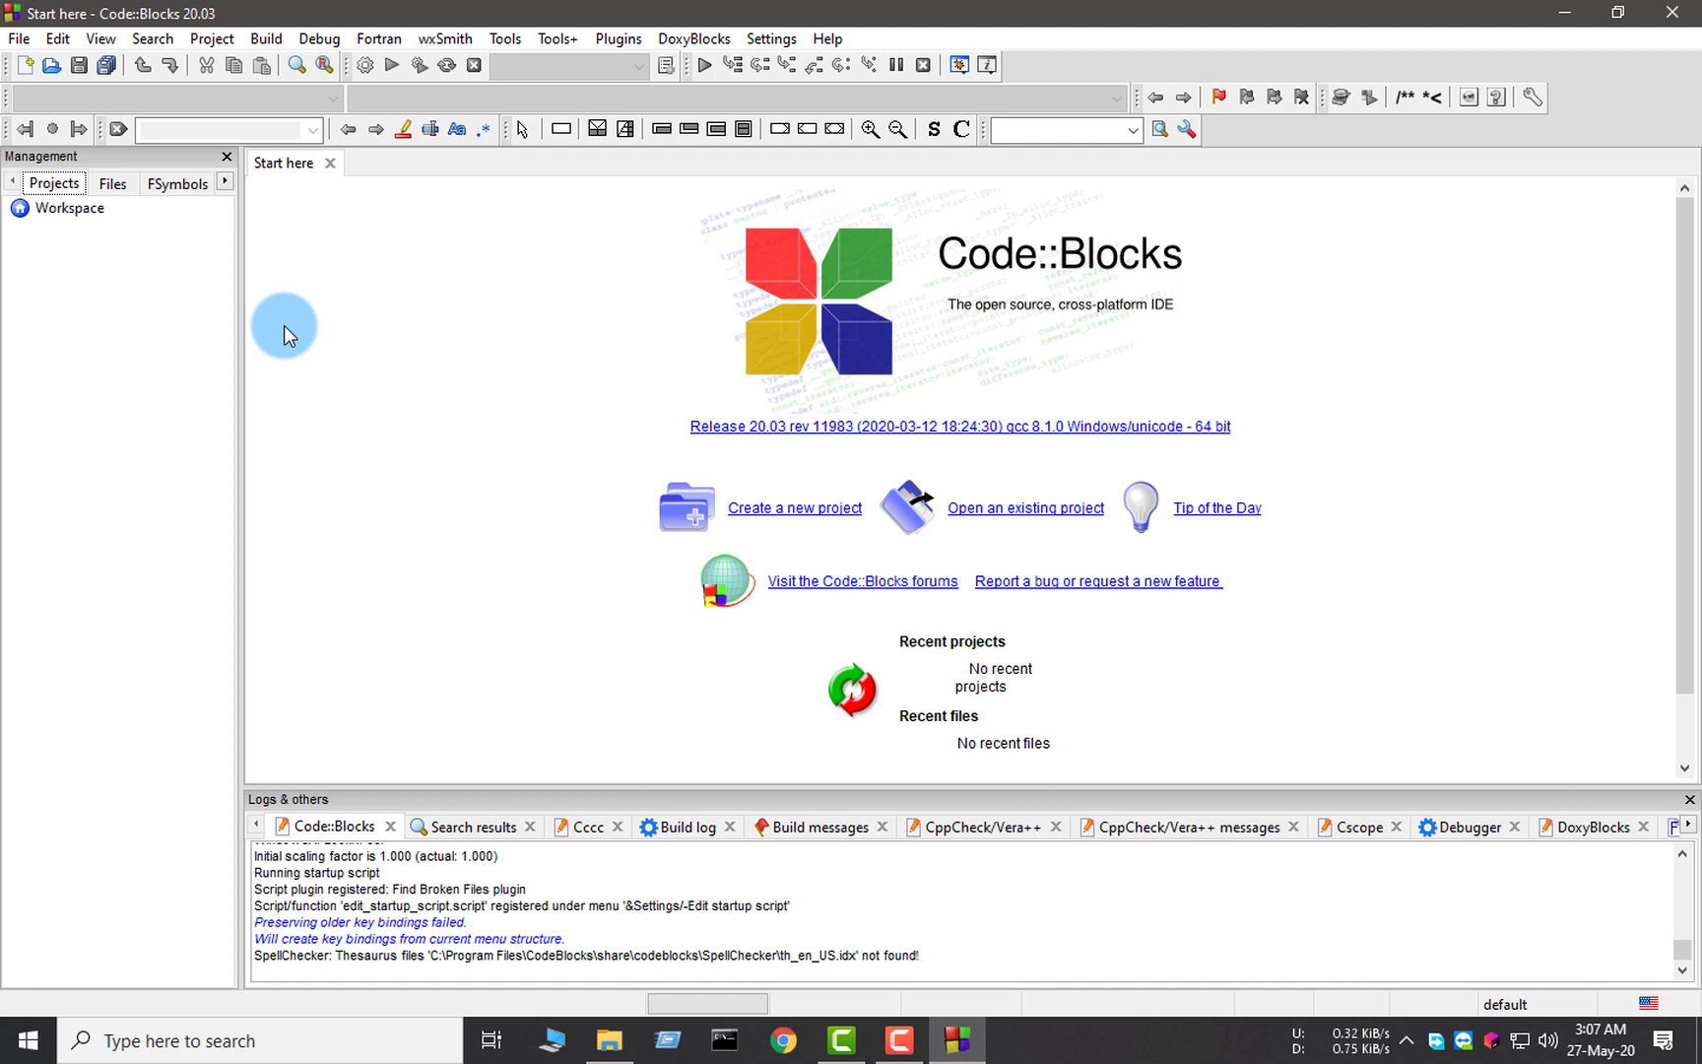
Create a new empty file in Code::Blocks
left_click(22, 39)
key("Down")
key("Right")
key("Down")
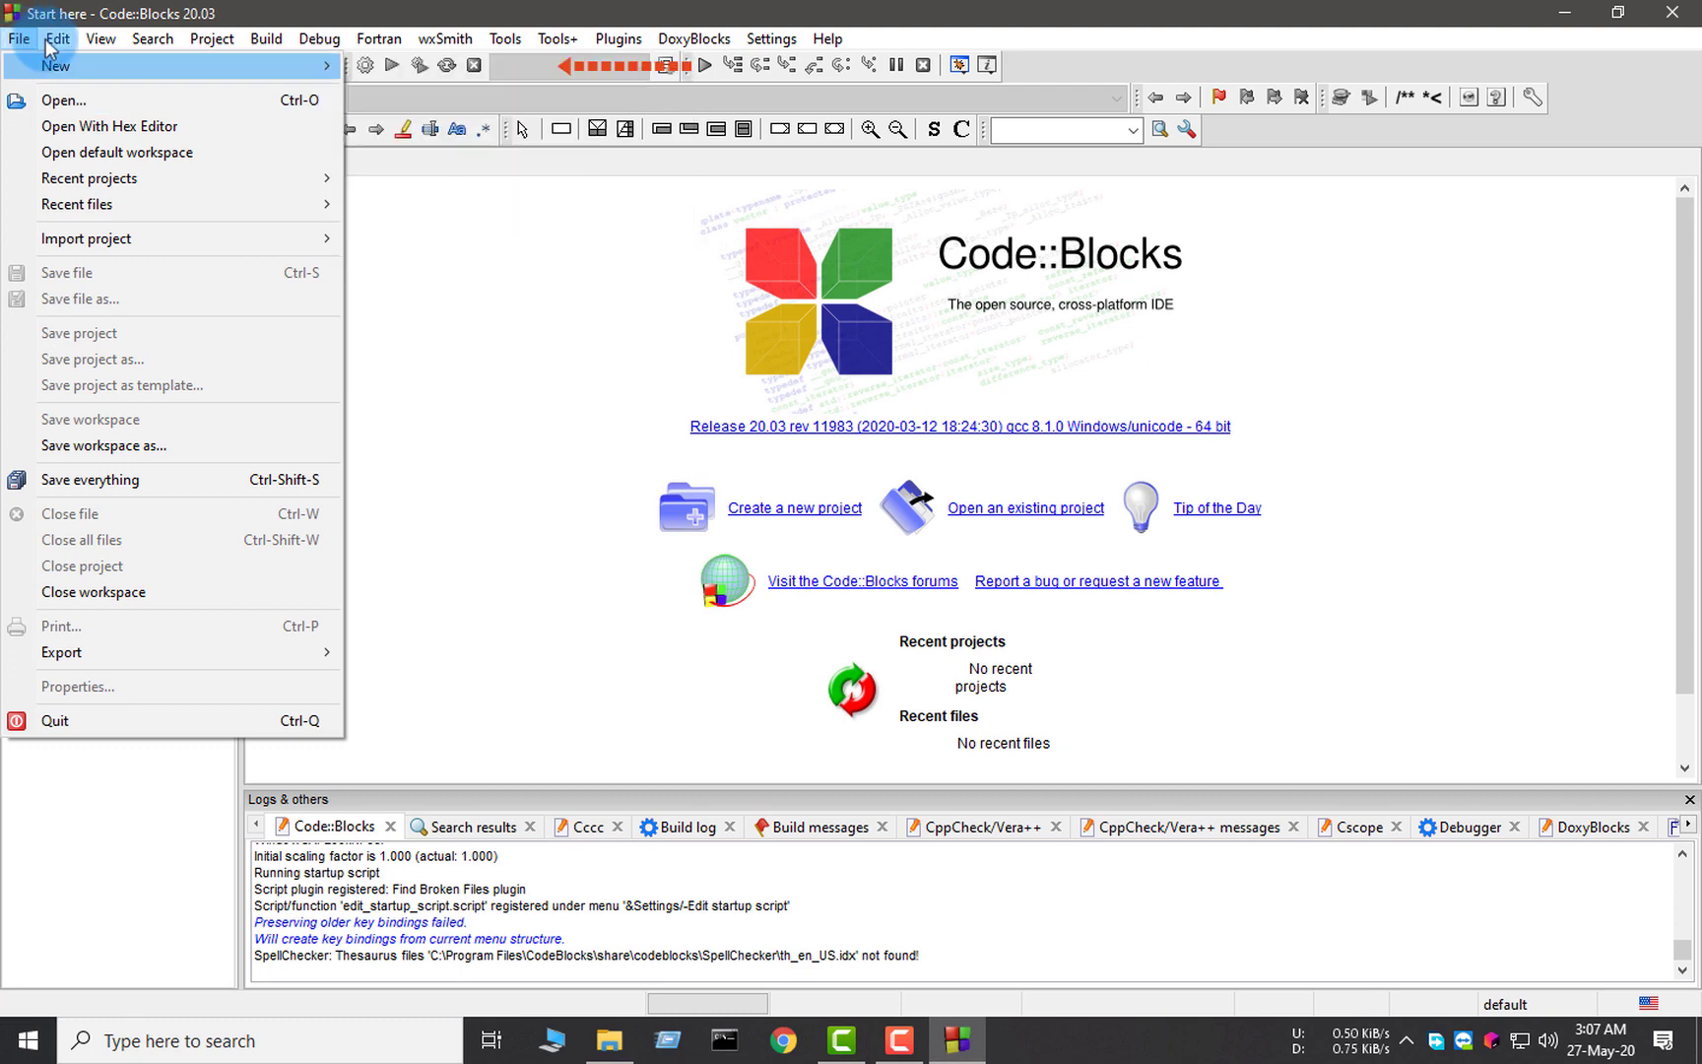
left_click(398, 66)
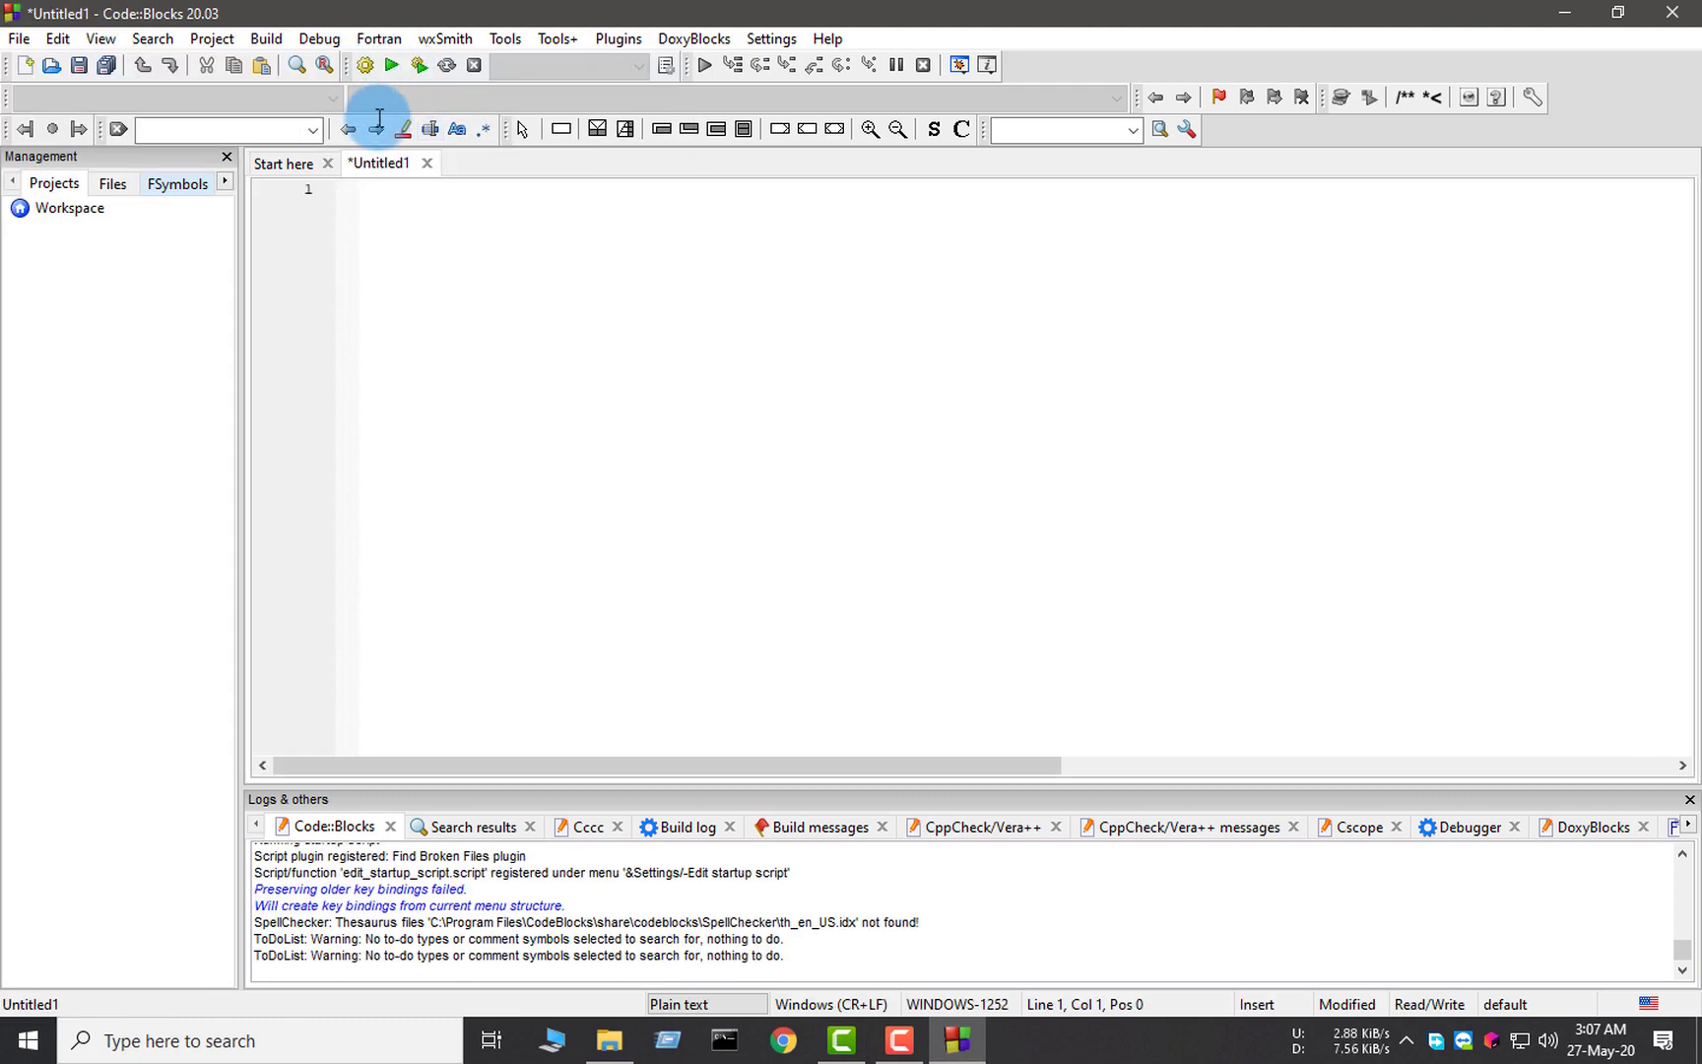
Write the #include <stdio.h> line and an int main() function with an empty braced body
type("#include <stdio.h>")
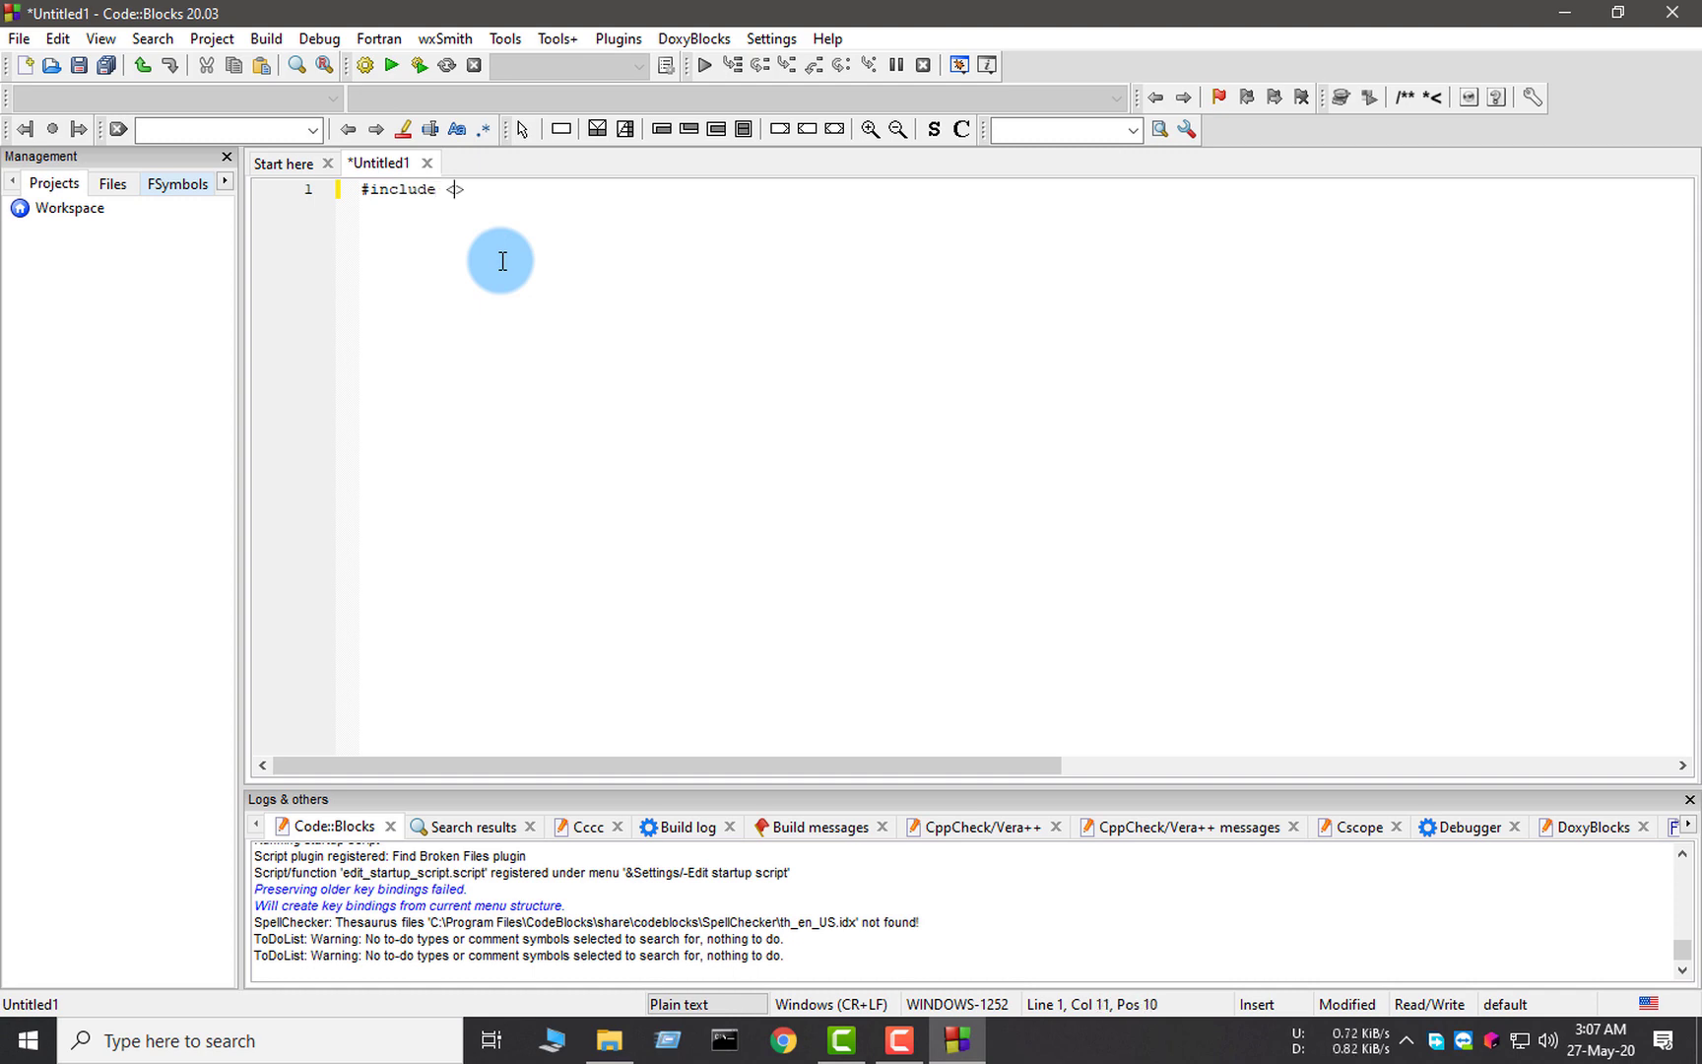
key("Return")
key("Return")
type("int main()")
key("Return")
type("{")
key("Return")
key("Return")
Add the statement printf("Hello World"); inside the body of main
left_click(502, 261)
type("printf();")
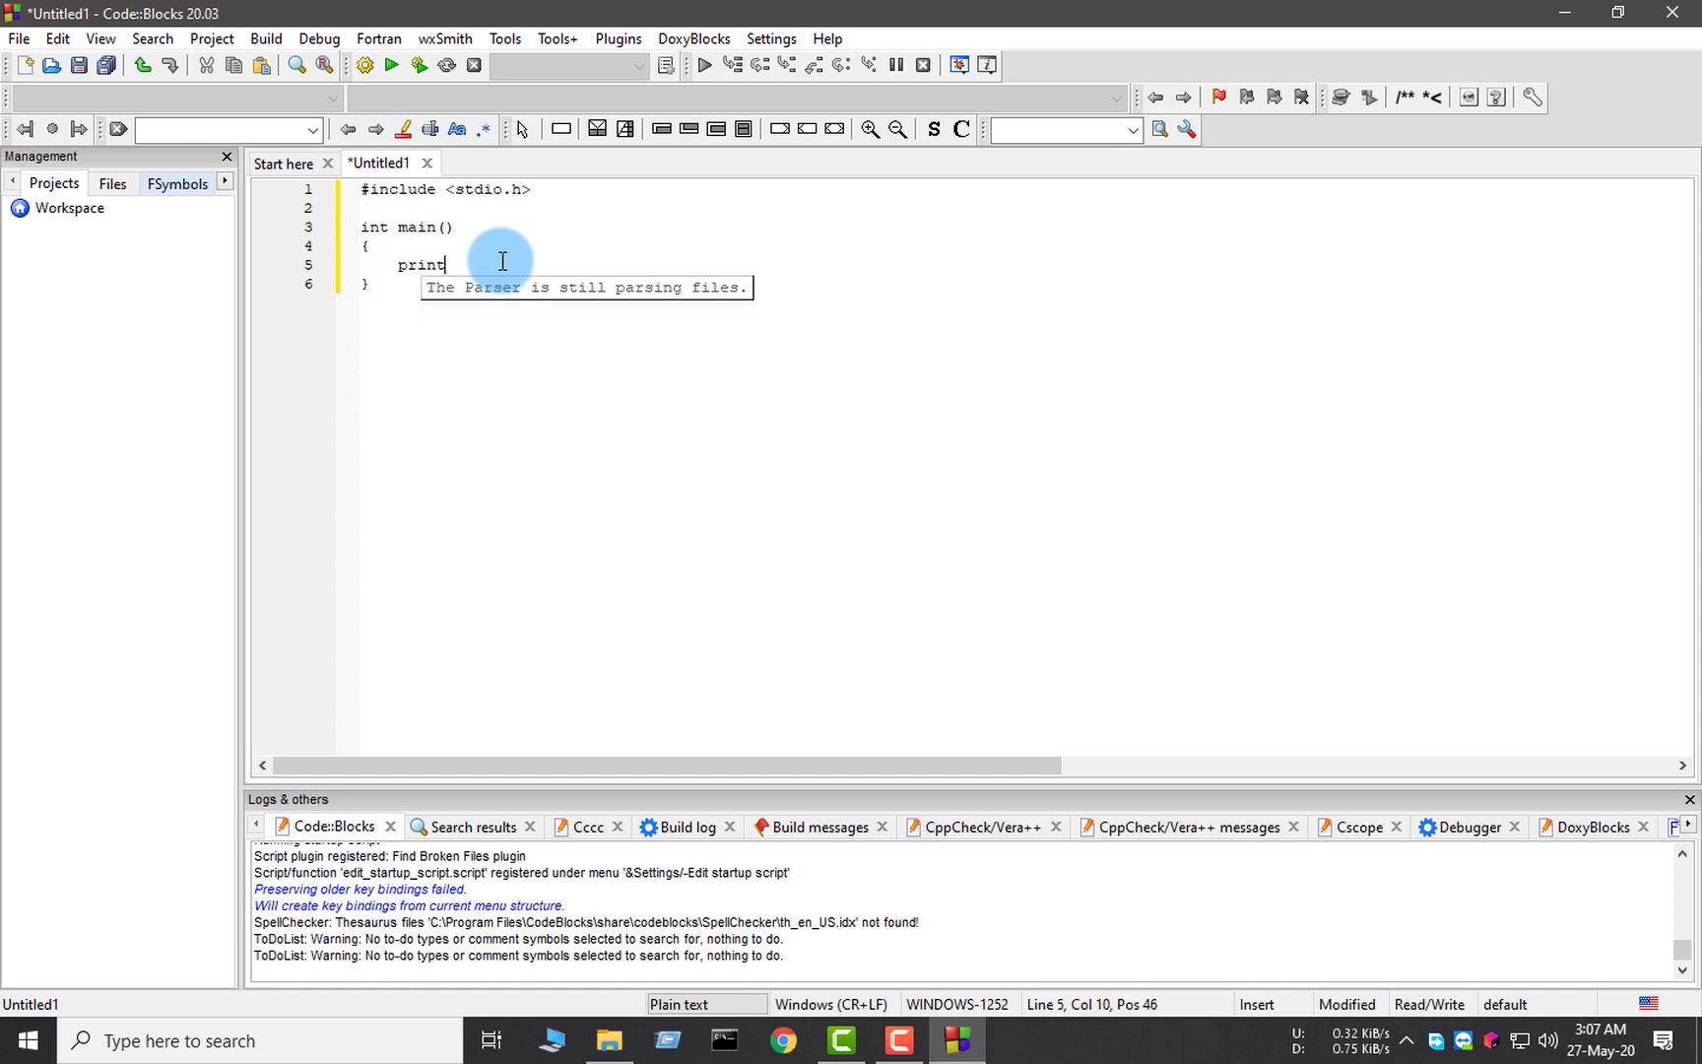
key("Left")
key("Left")
type("\"Hello World")
key("End")
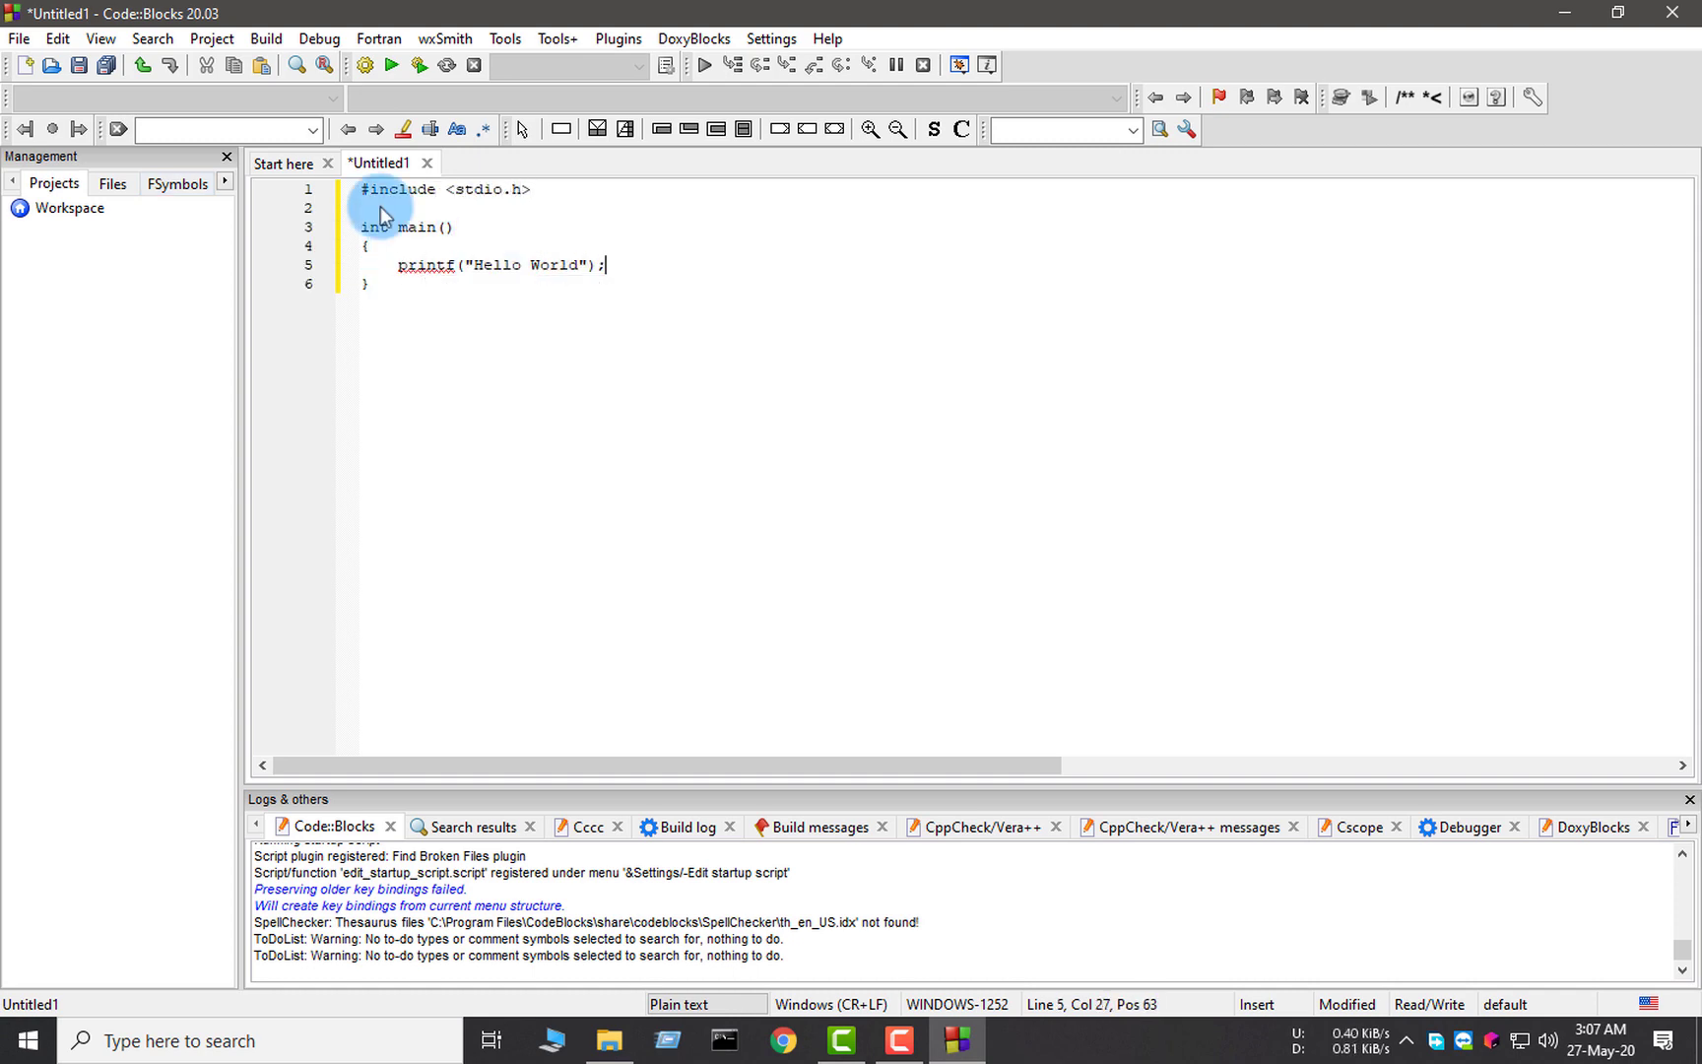
Save the source file in the Documents folder under the name Untitled1 as a C/C++ file
left_click(18, 38)
left_click(79, 298)
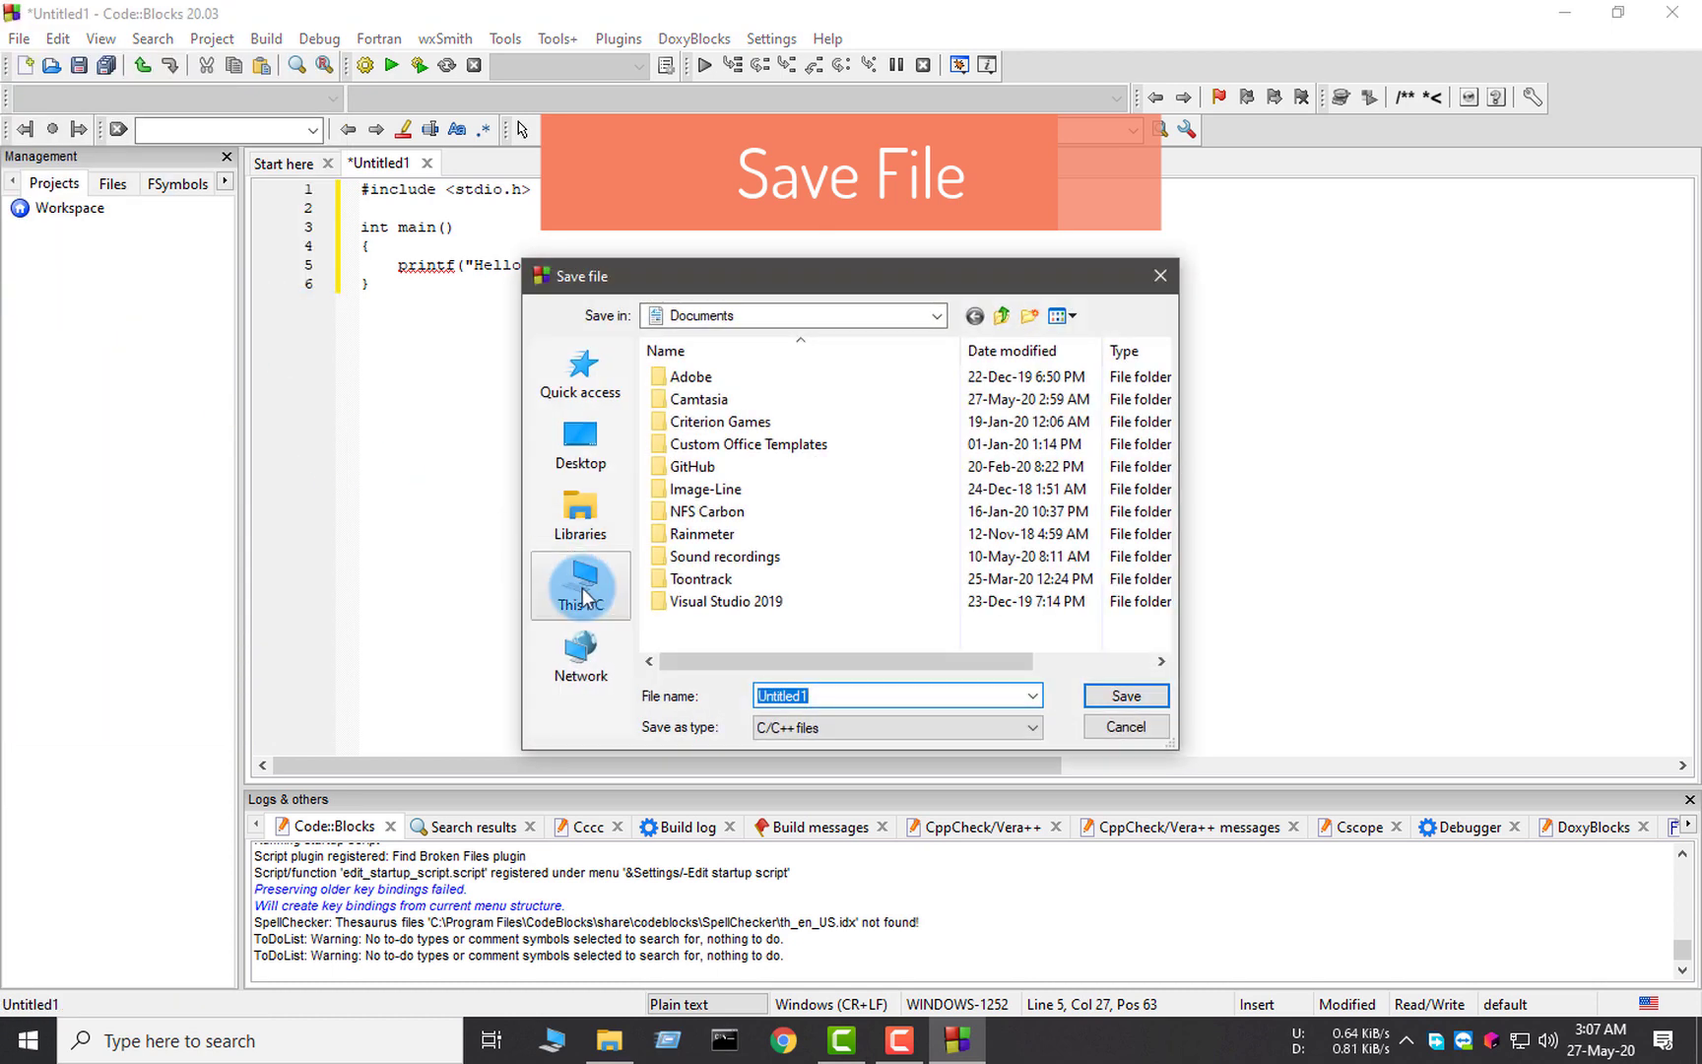
left_click(583, 587)
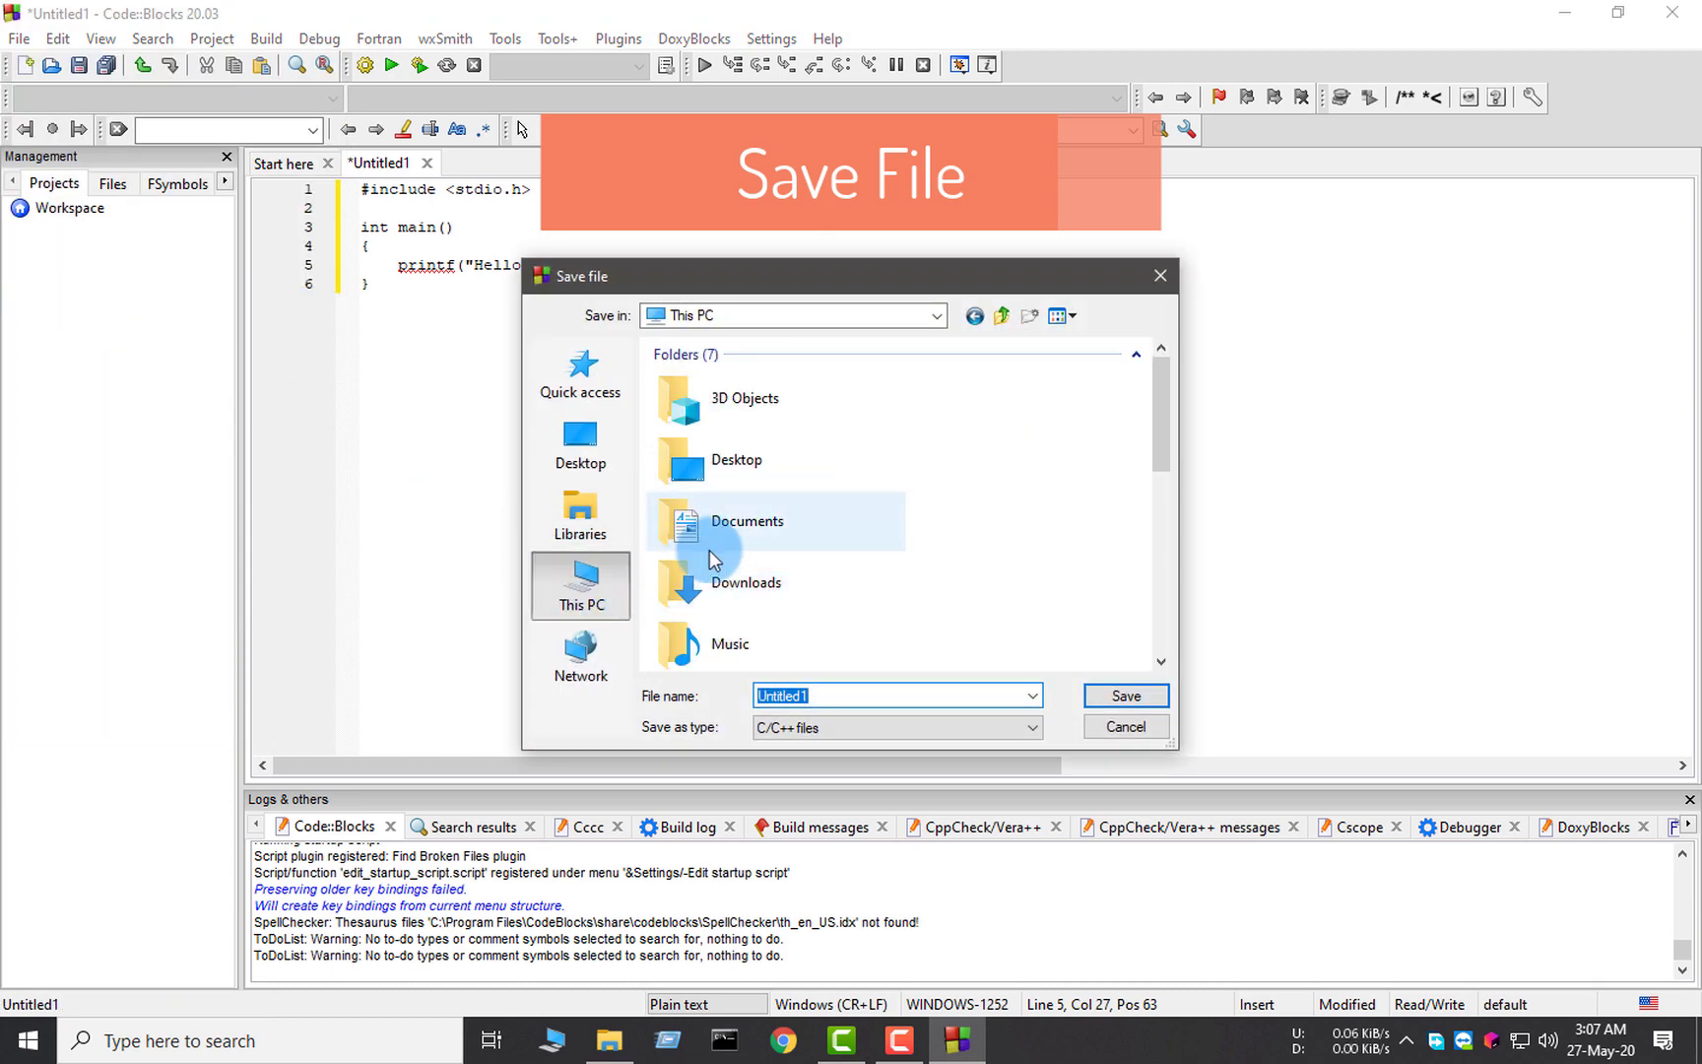
double_click(763, 527)
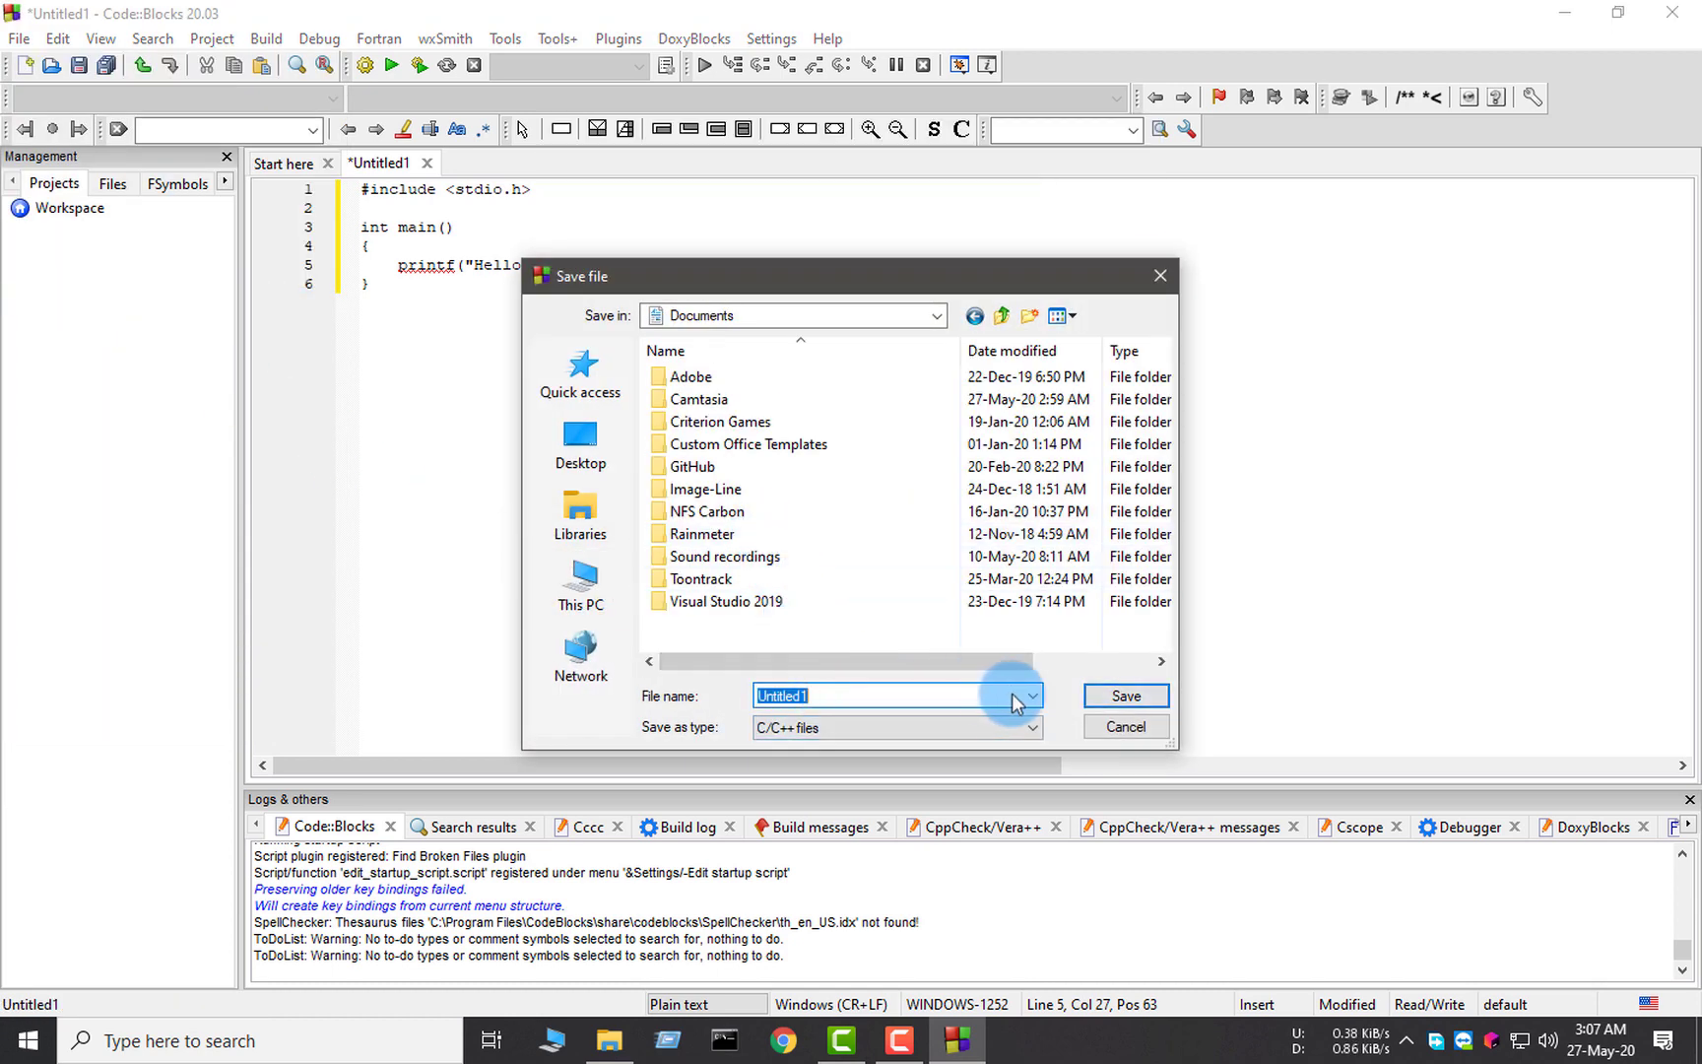
left_click(1126, 695)
left_click(448, 298)
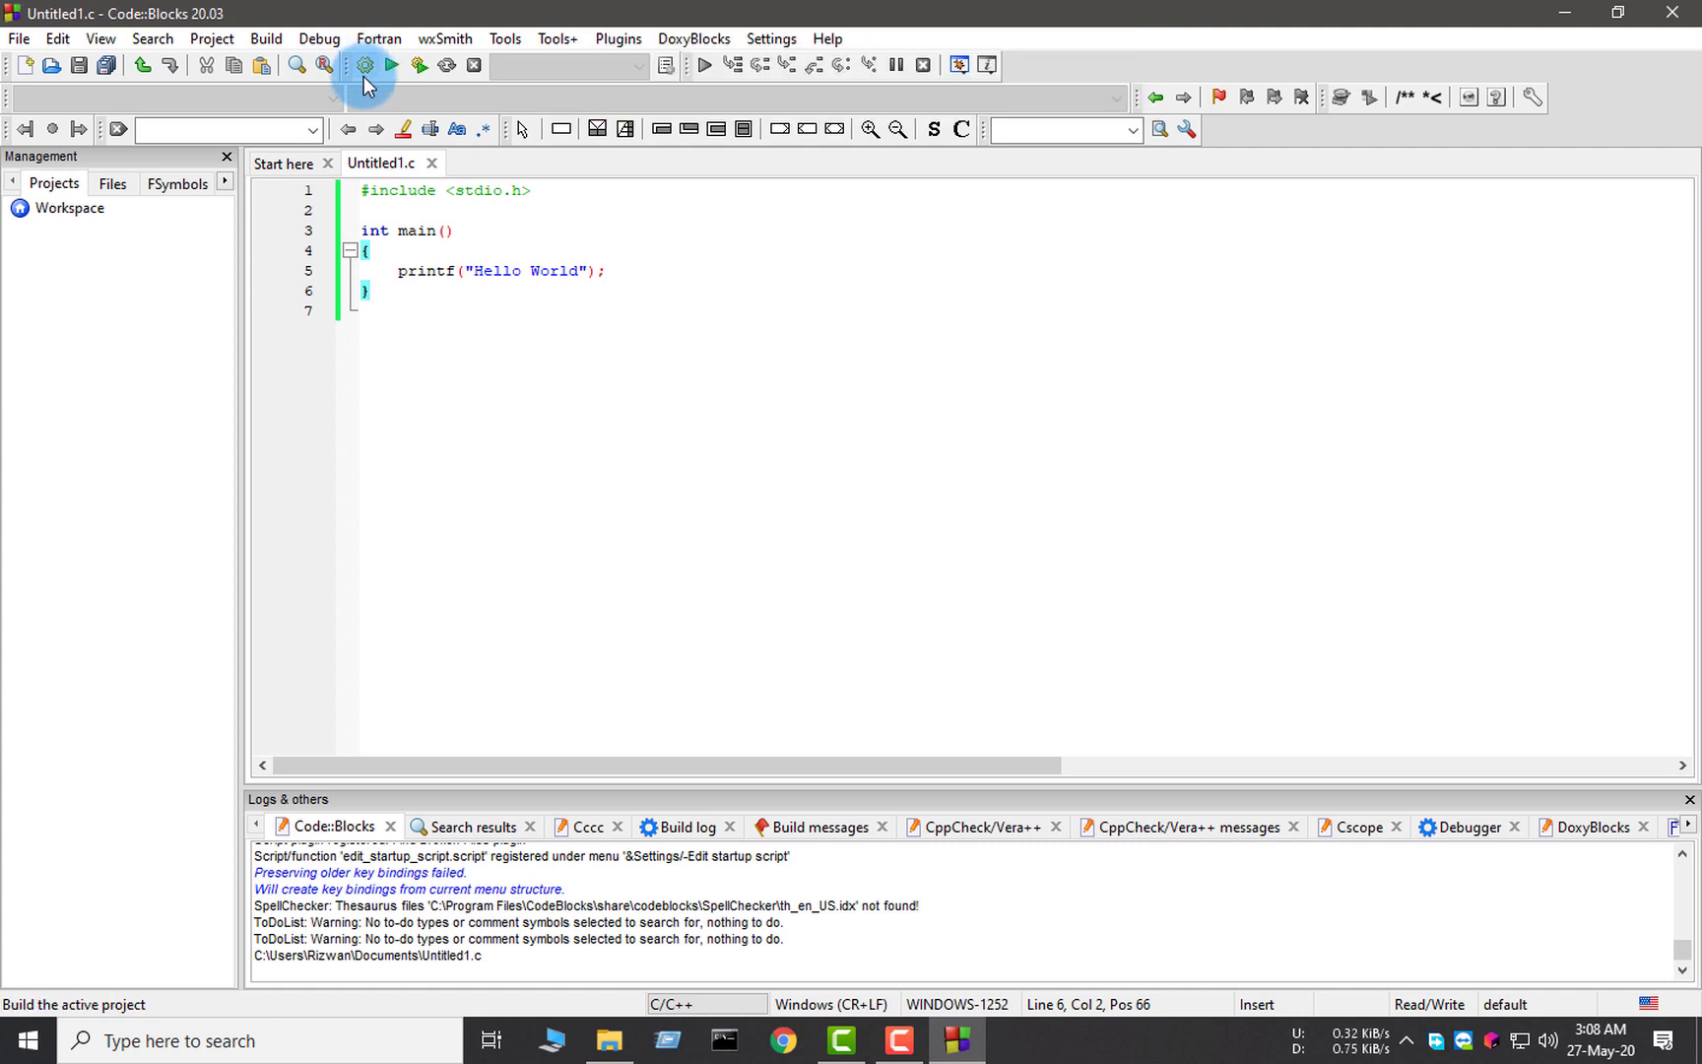
Build and run the Hello World program, and move its console window clear of the code
left_click(420, 66)
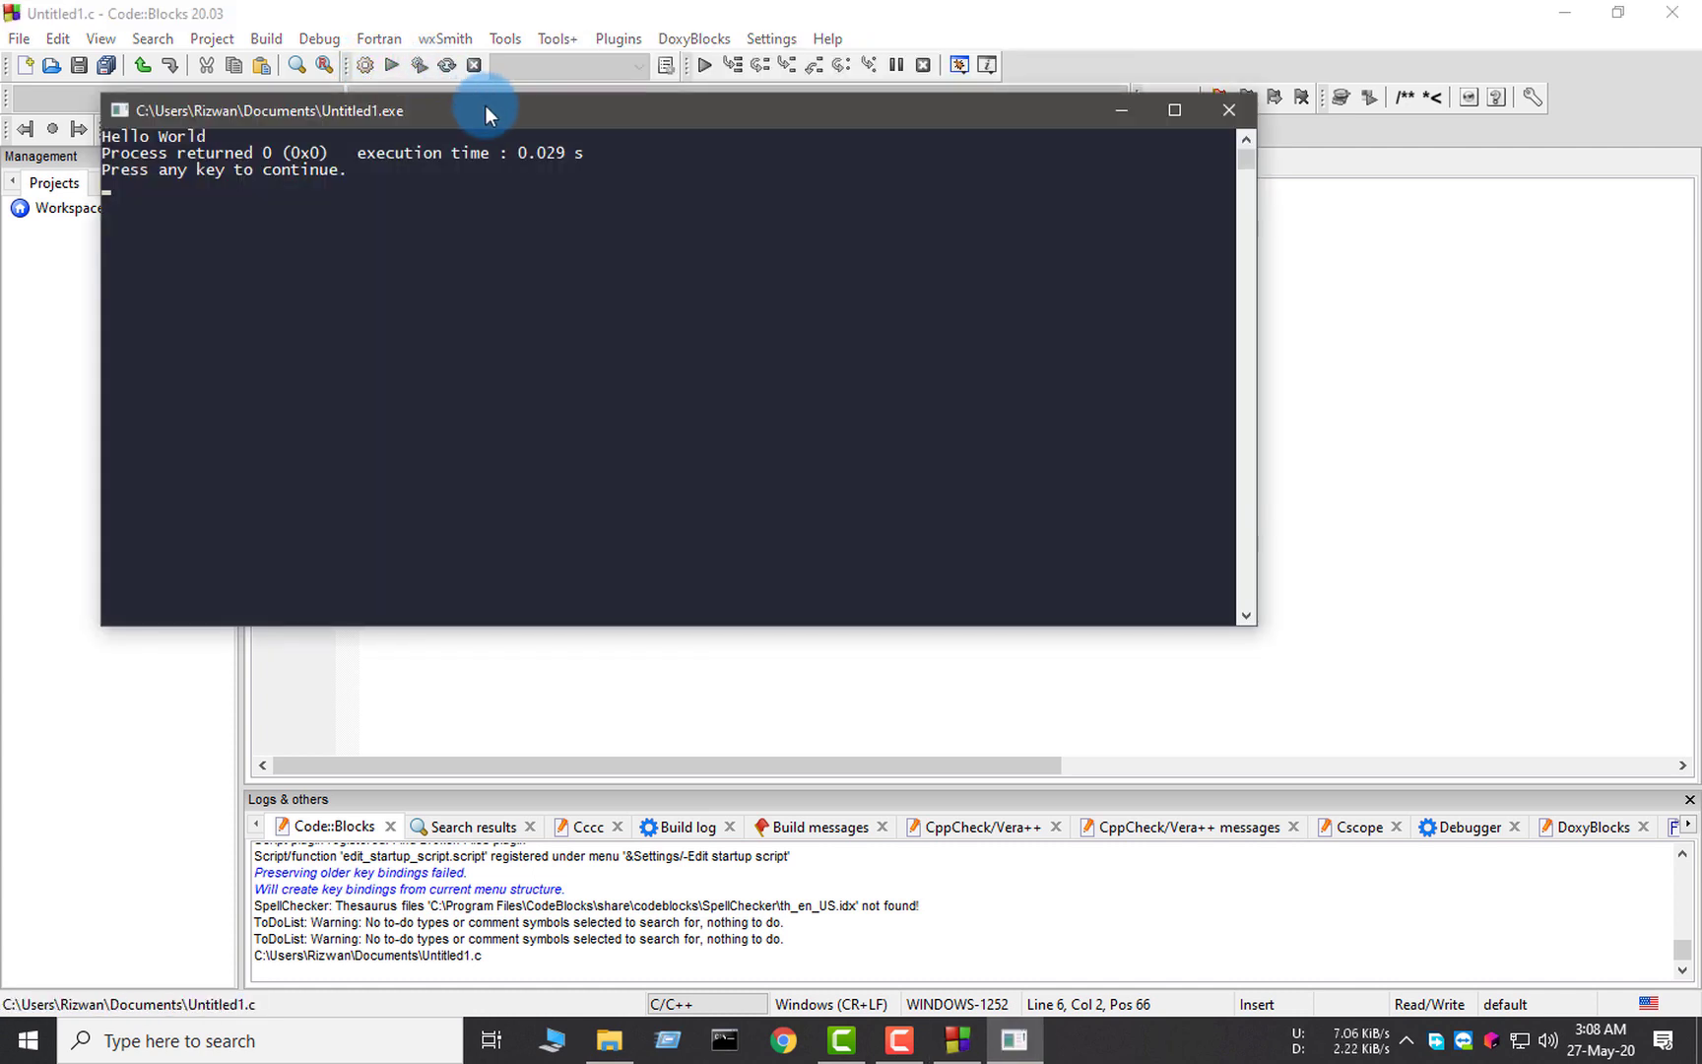
left_click_drag(486, 106, 732, 226)
left_click_drag(496, 242, 602, 337)
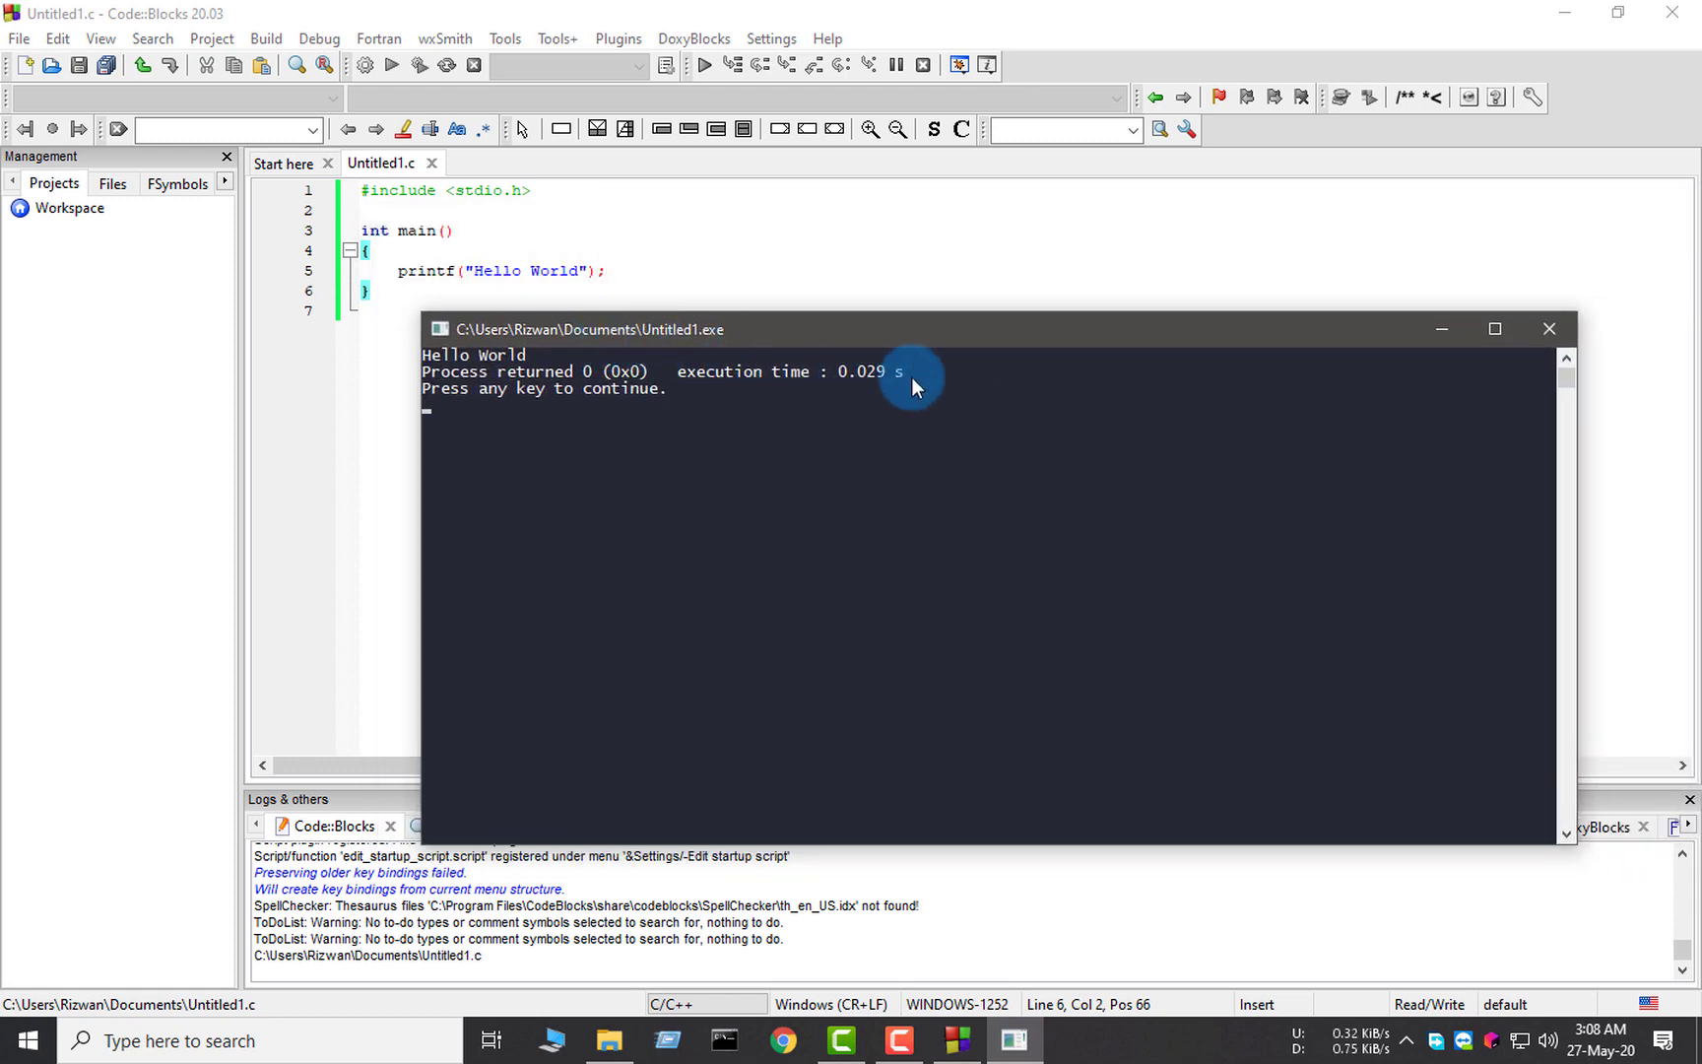
Minimise the program's console window and the Code::Blocks window to return to the desktop
left_click(1441, 320)
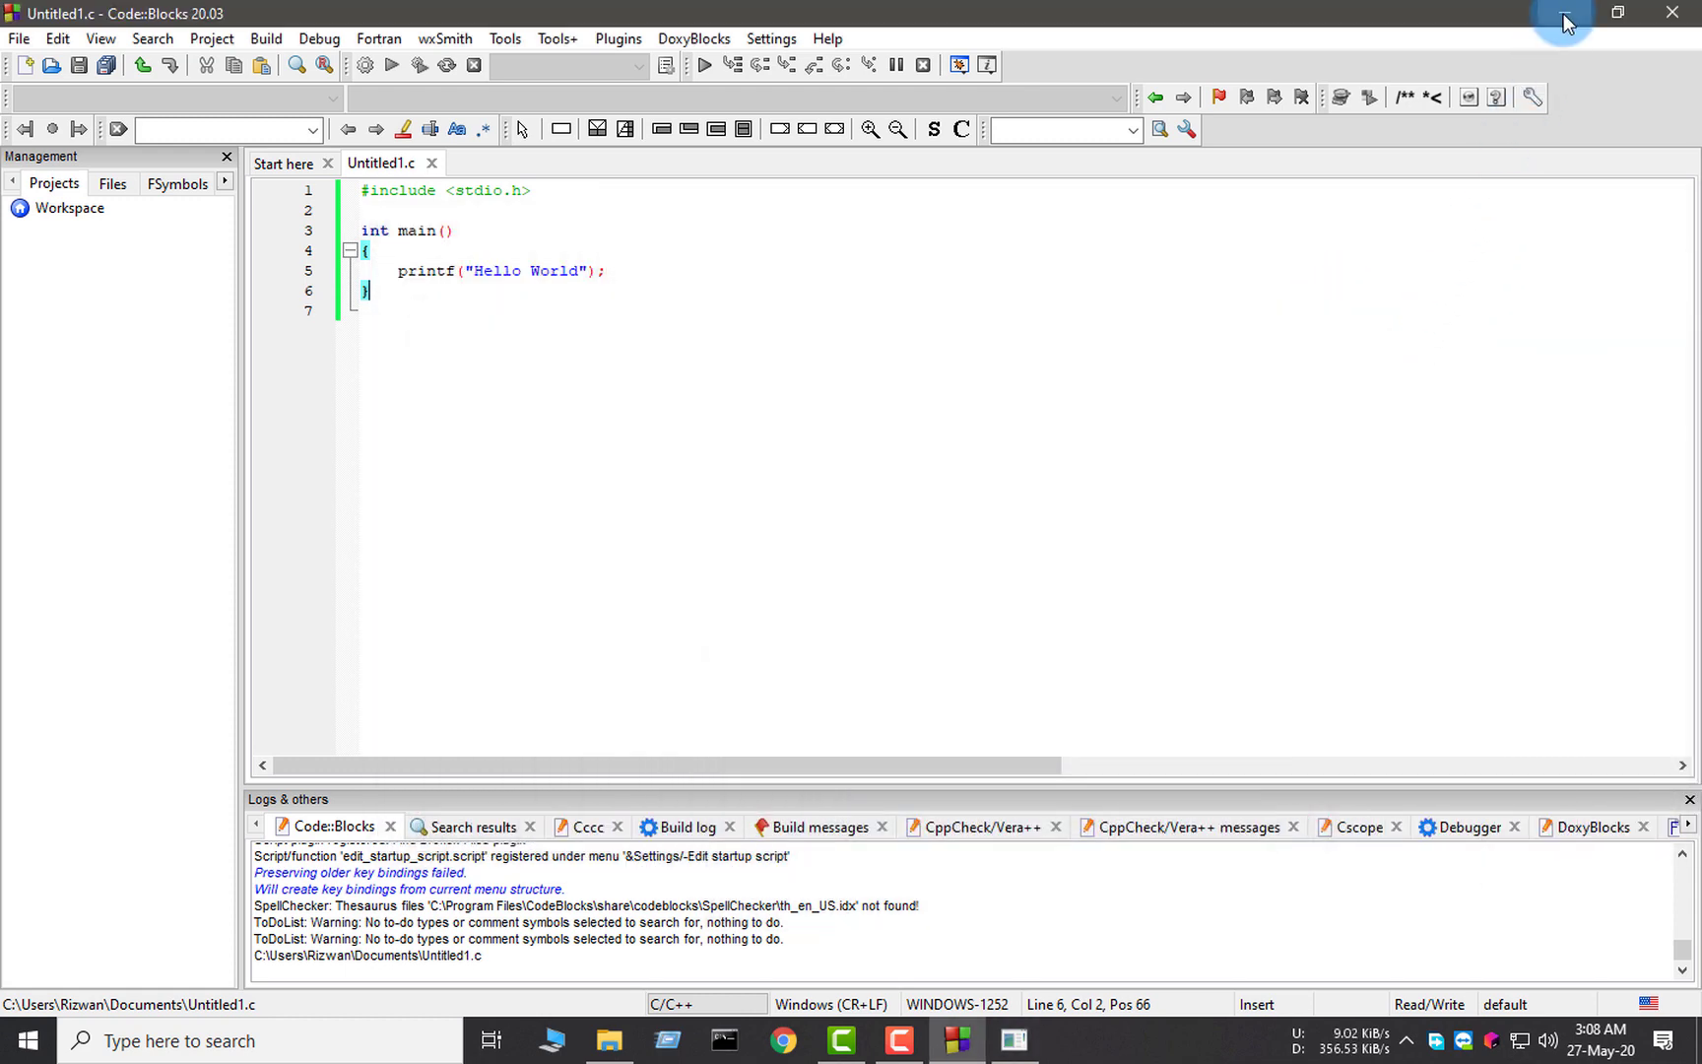
left_click(1564, 14)
left_click(1561, 11)
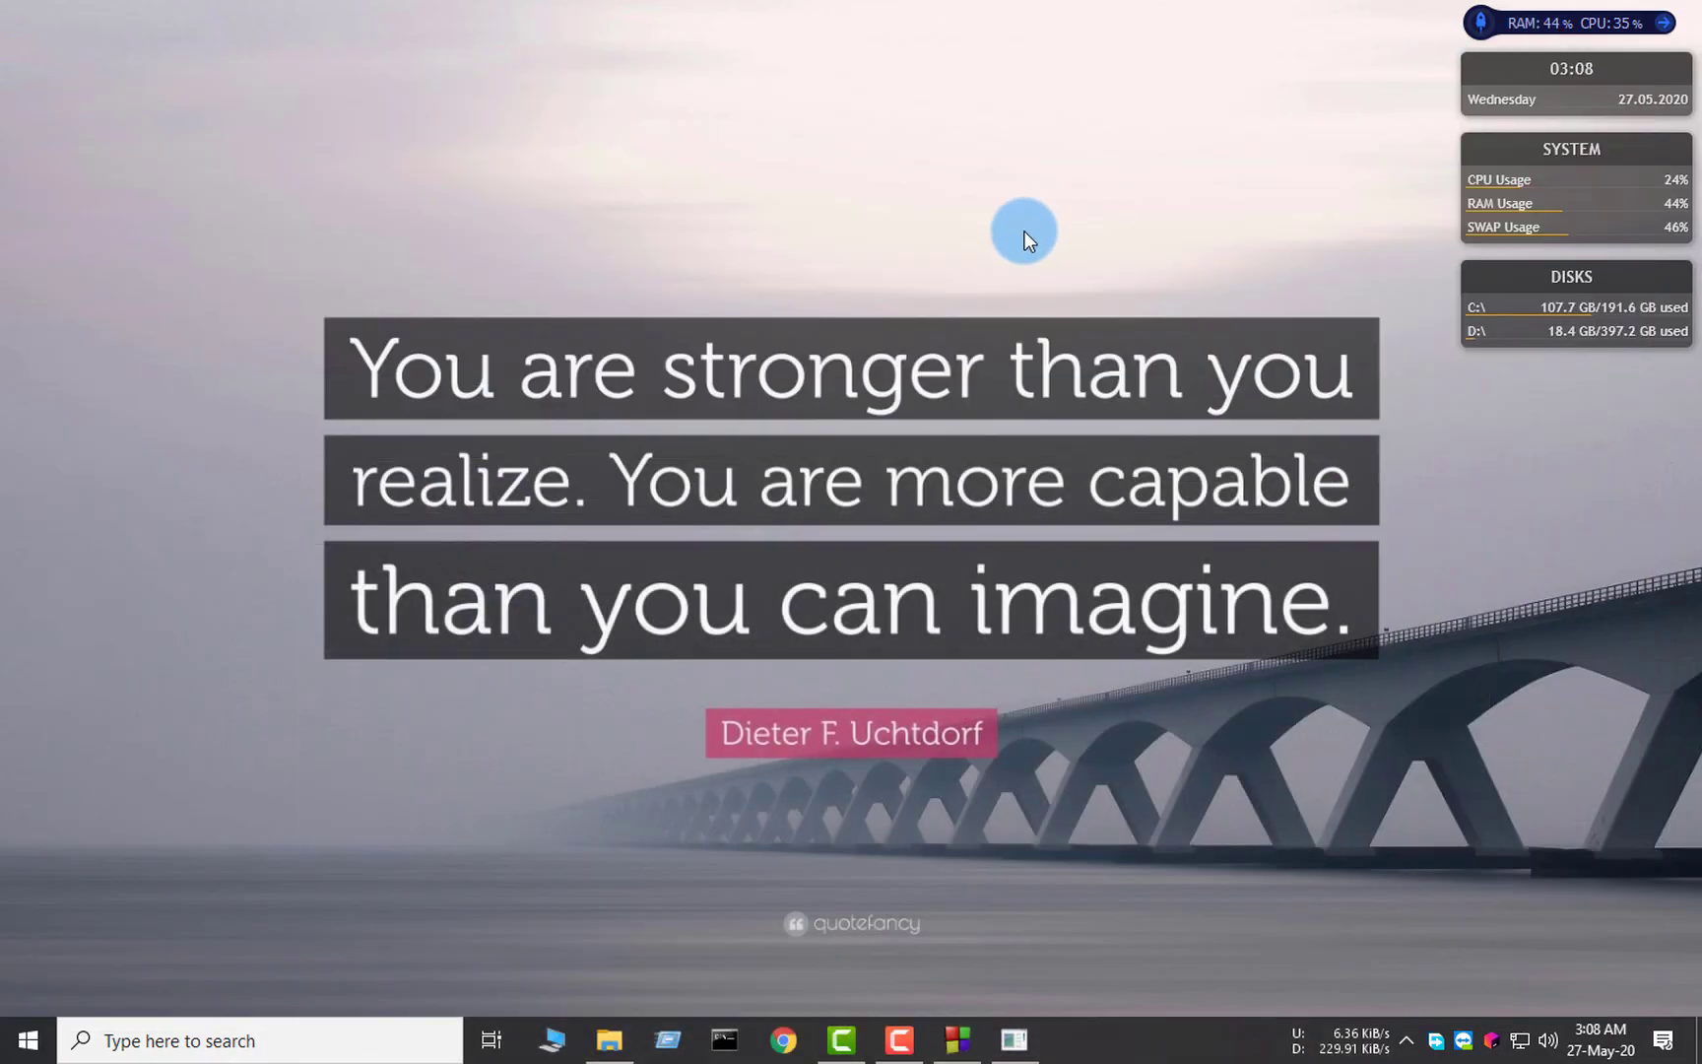